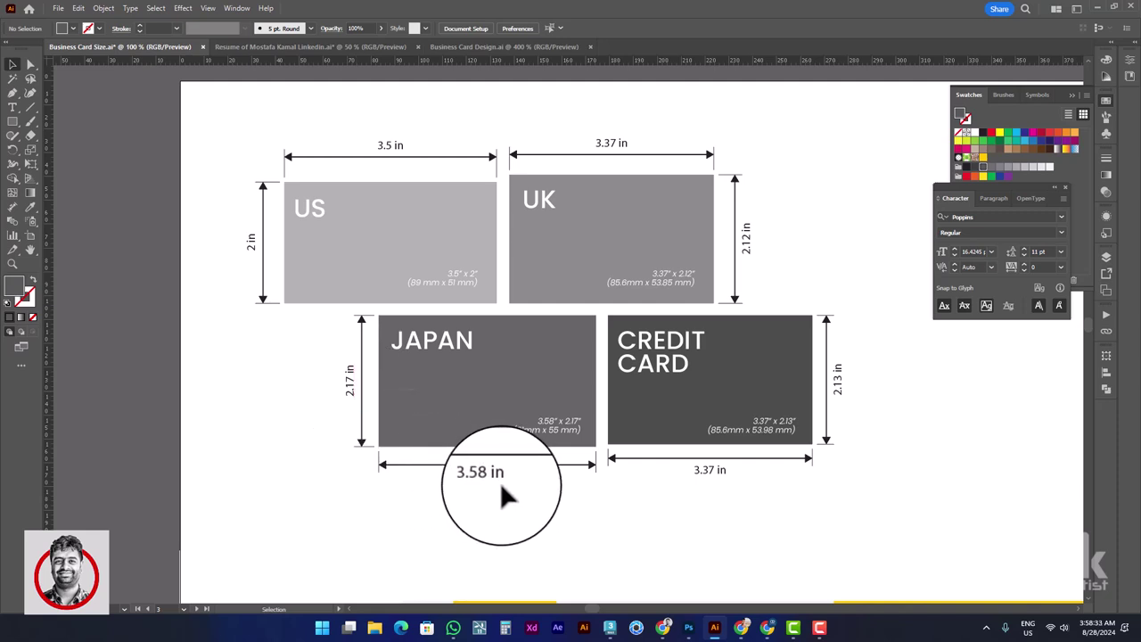
# Examine the US, UK, Japan and credit card size diagrams and the country table of business card dimensions
pyautogui.moveTo(891, 455); pyautogui.dragTo(777, 434)
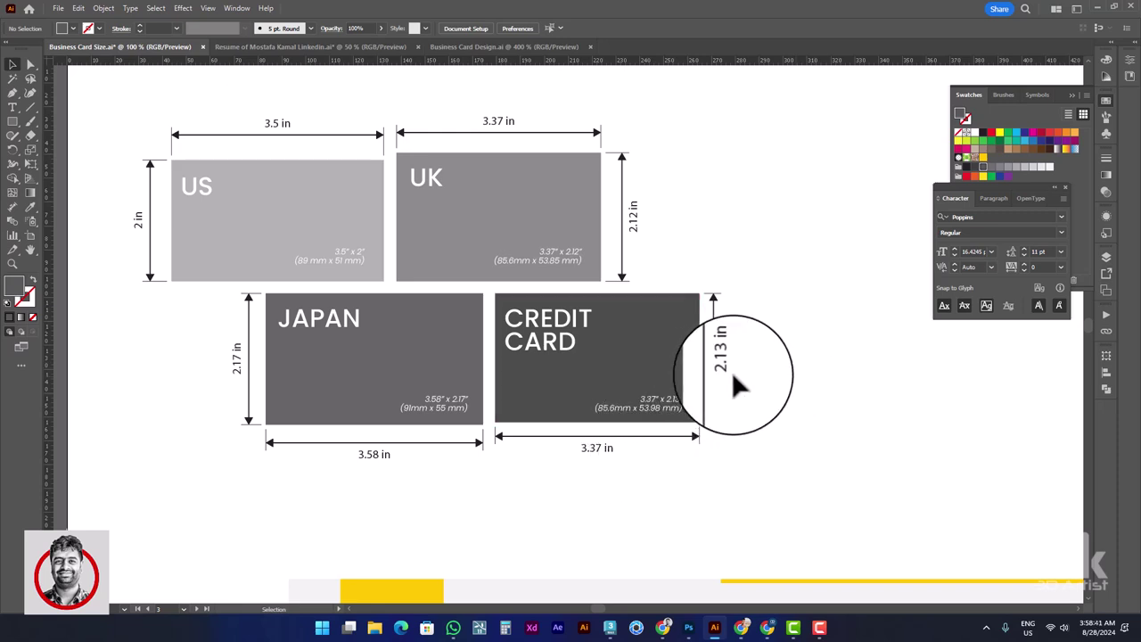
pyautogui.scroll(-2, 558, 369)
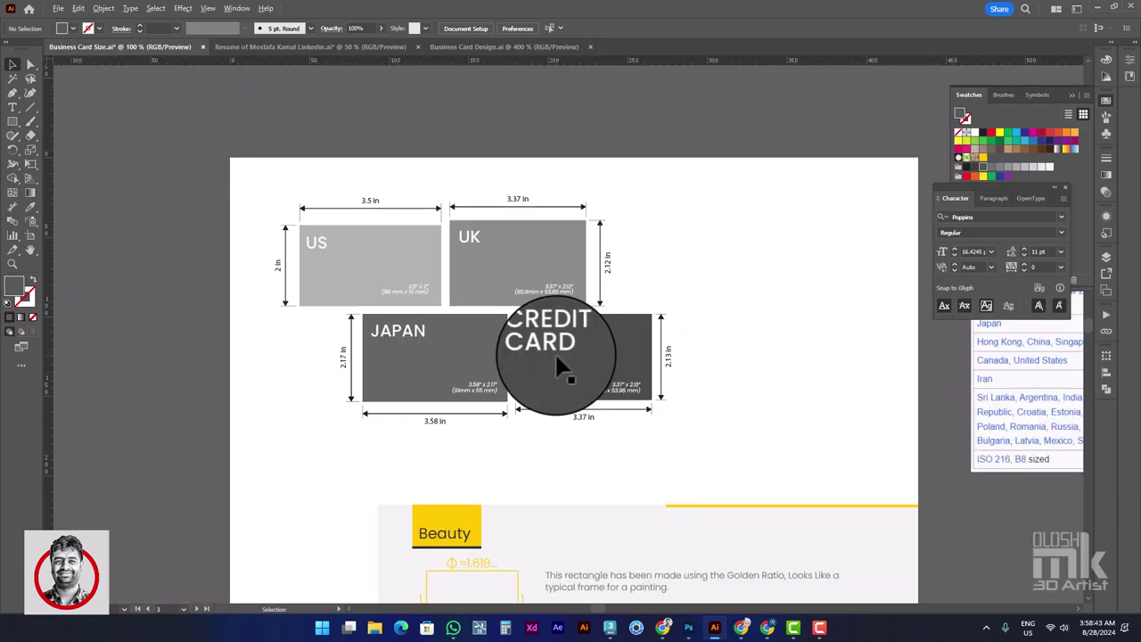
pyautogui.hscroll(5, 865, 361)
pyautogui.scroll(1, 873, 352)
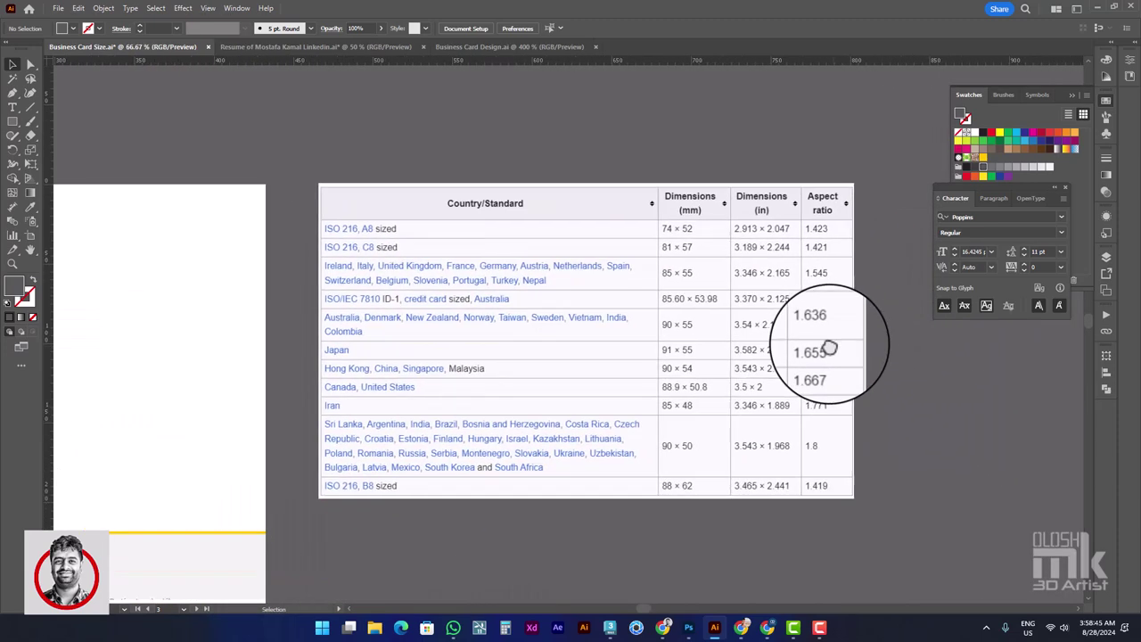
pyautogui.scroll(1, 612, 357)
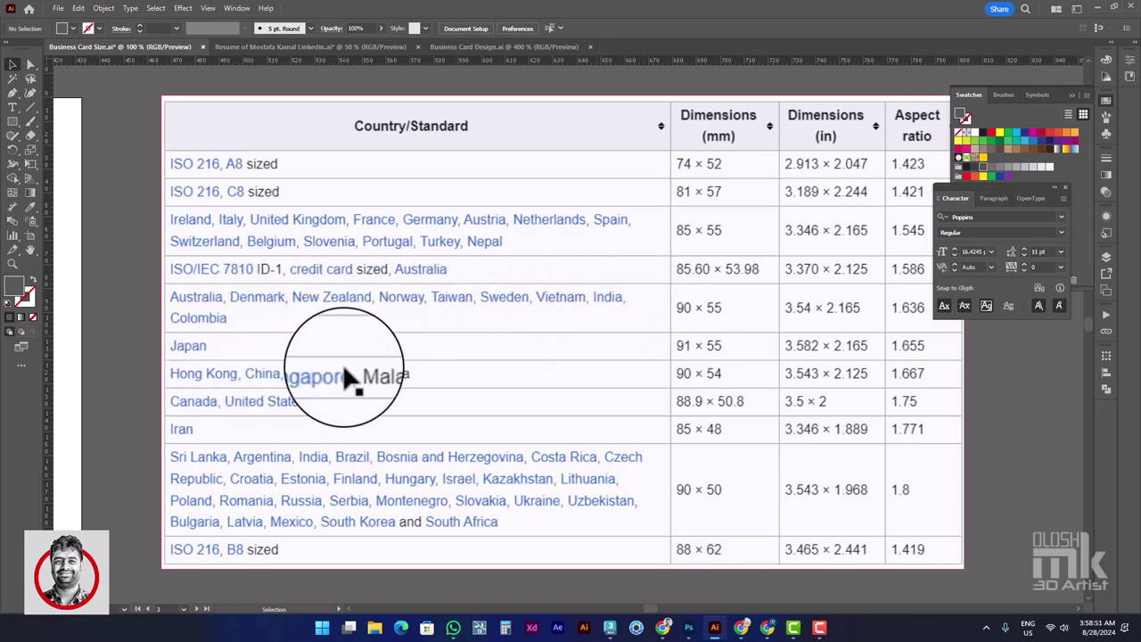
pyautogui.moveTo(808, 307); pyautogui.dragTo(678, 299)
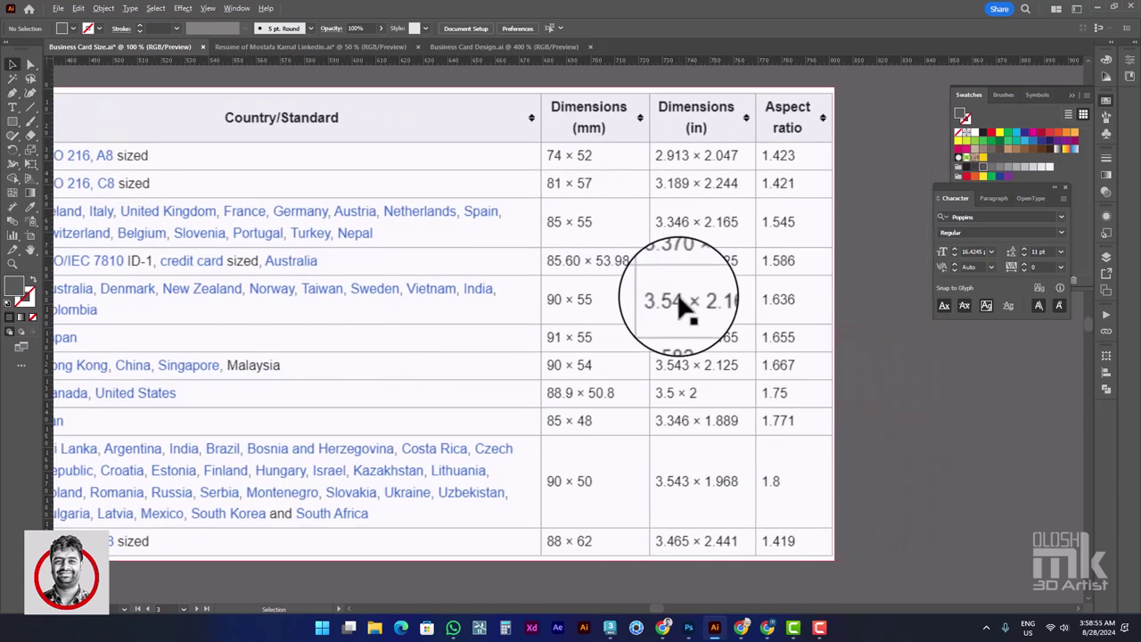
pyautogui.scroll(-1, 680, 303)
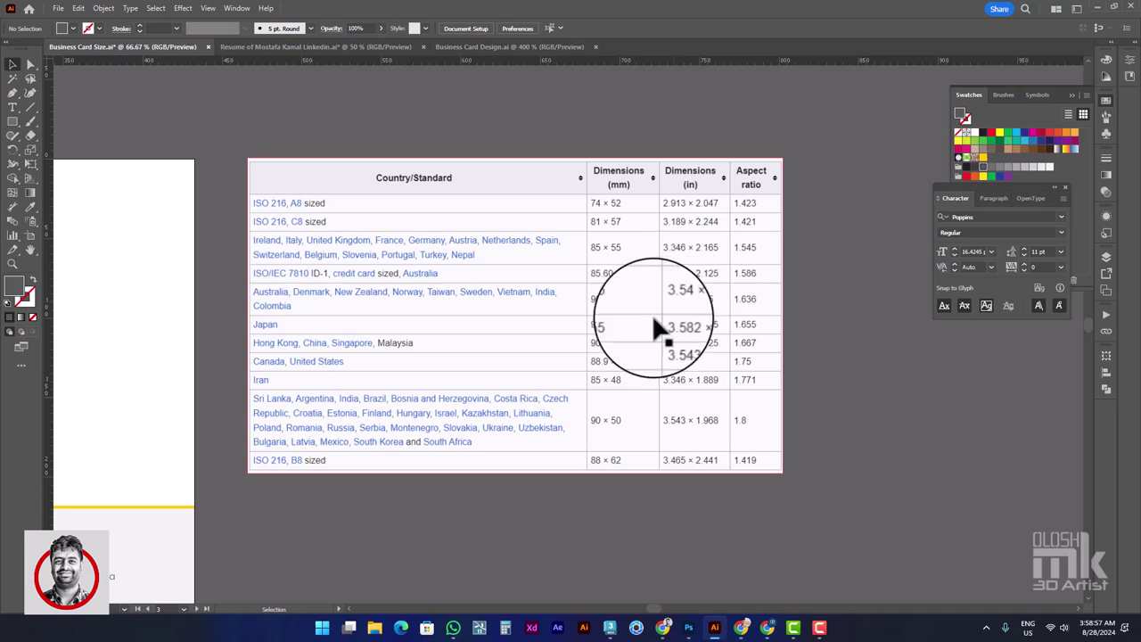
# Compare the four card size diagrams with the dimensions and aspect ratios in the country standards table
pyautogui.hscroll(-8, 624, 326)
pyautogui.scroll(-1, 330, 396)
pyautogui.hscroll(-6, 492, 356)
pyautogui.scroll(1, 473, 415)
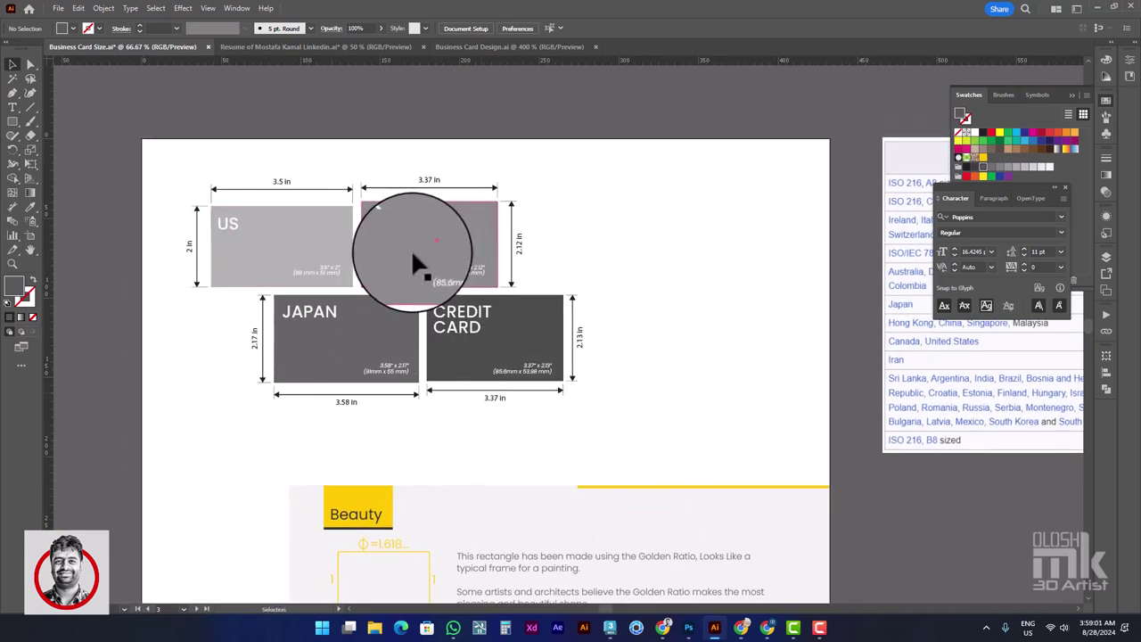
pyautogui.hscroll(11, 408, 247)
pyautogui.scroll(1, 408, 267)
pyautogui.hscroll(2, 820, 375)
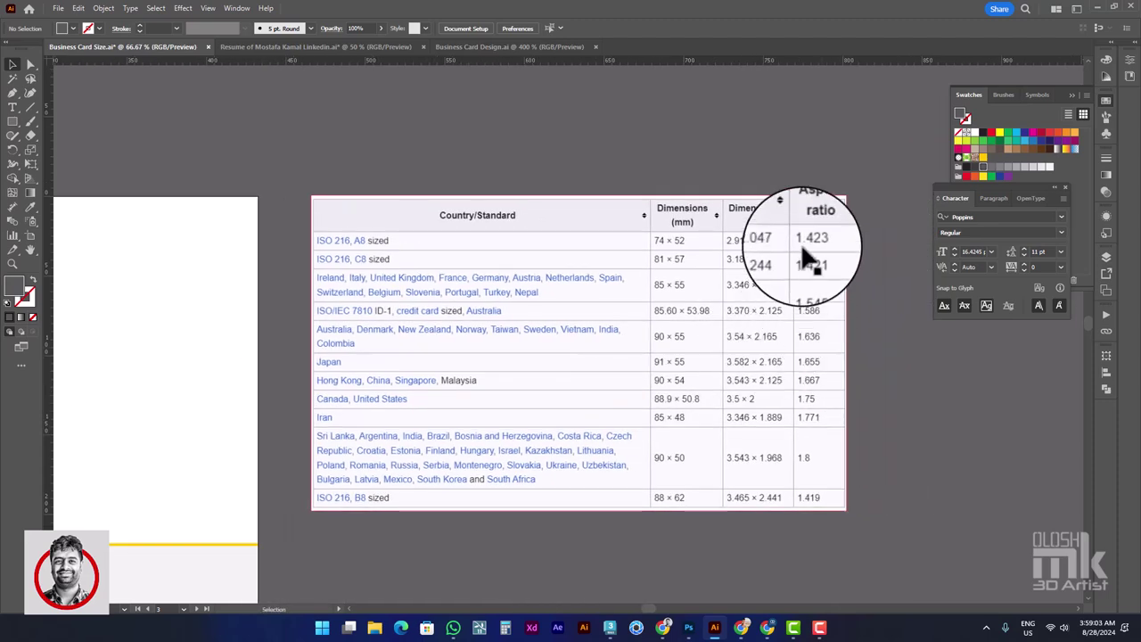
pyautogui.scroll(1, 824, 255)
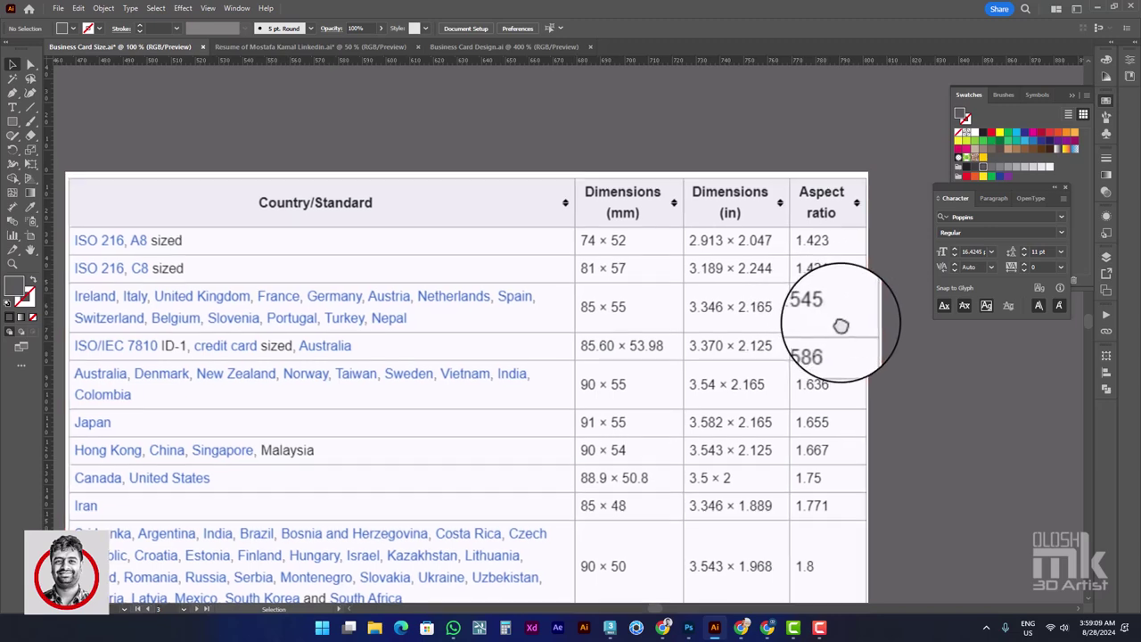
pyautogui.scroll(-2, 820, 303)
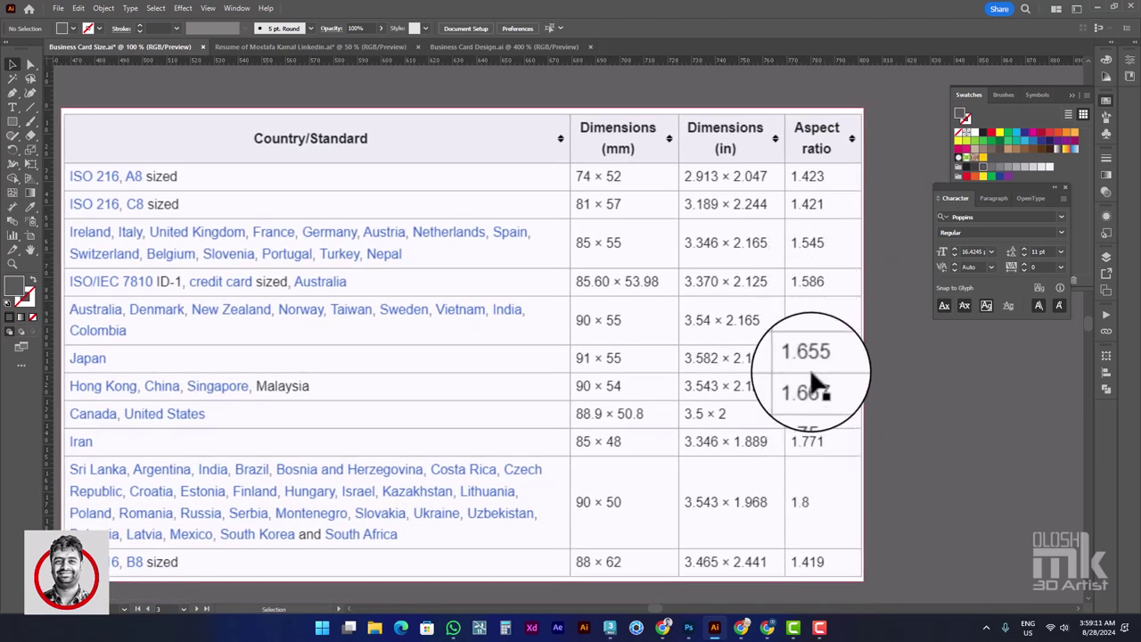
pyautogui.moveTo(580, 474); pyautogui.dragTo(739, 362)
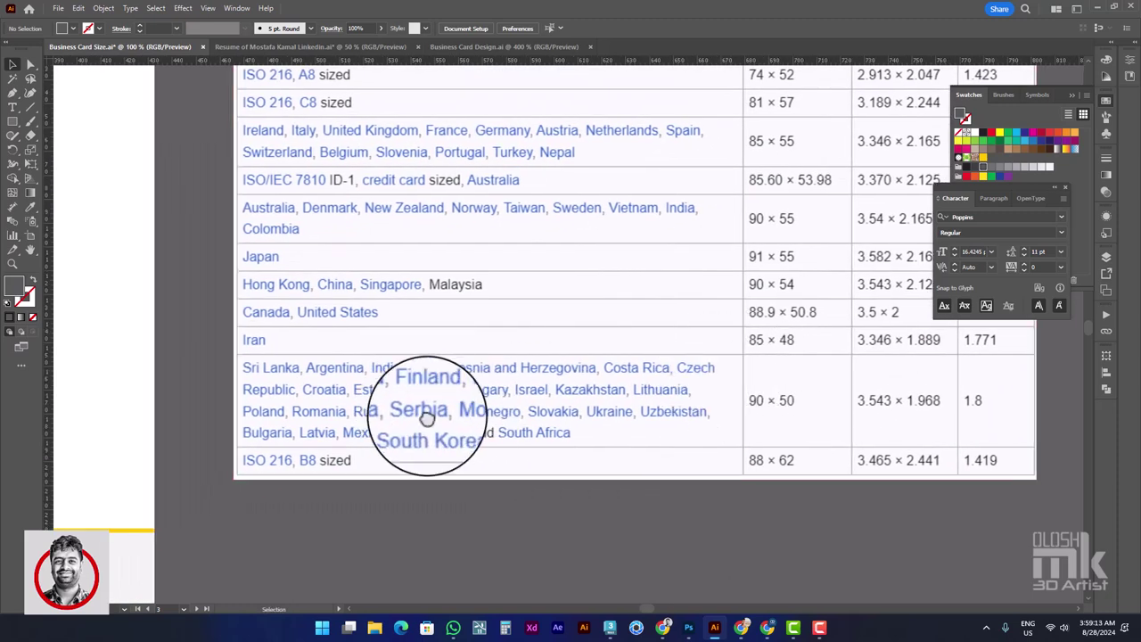
pyautogui.moveTo(428, 418); pyautogui.dragTo(794, 473)
pyautogui.moveTo(412, 452); pyautogui.dragTo(679, 471)
# Read the Beauty section on the Golden Ratio and examine the dimensioned card below it
pyautogui.hscroll(-10, 680, 471)
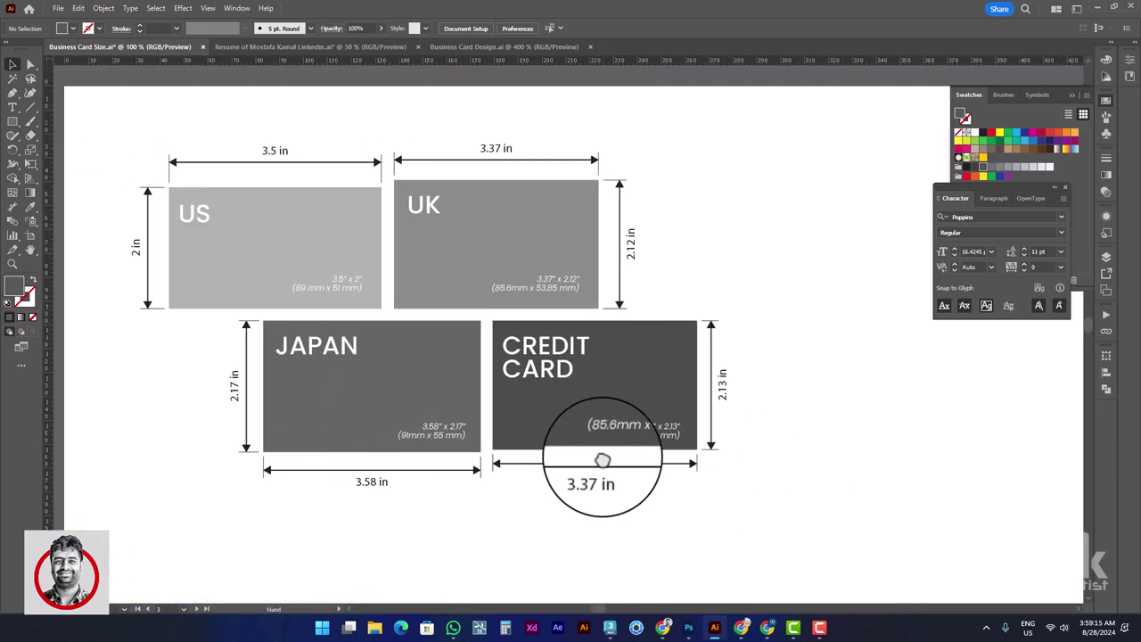
pyautogui.scroll(-7, 646, 479)
pyautogui.hscroll(4, 646, 478)
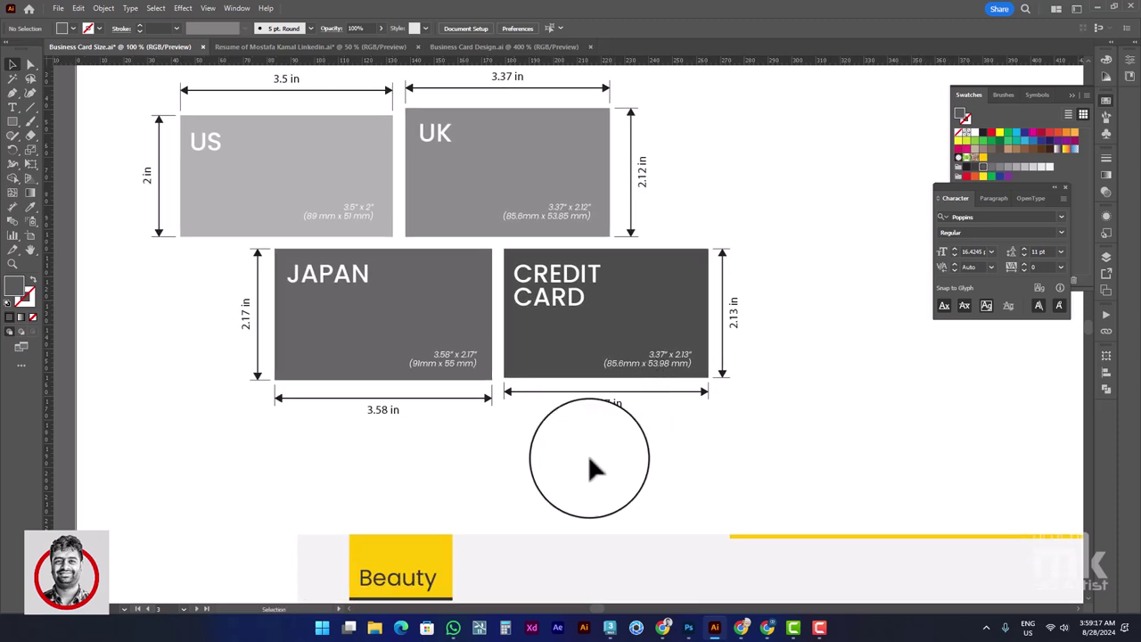
pyautogui.scroll(-5, 537, 345)
pyautogui.hscroll(3, 537, 346)
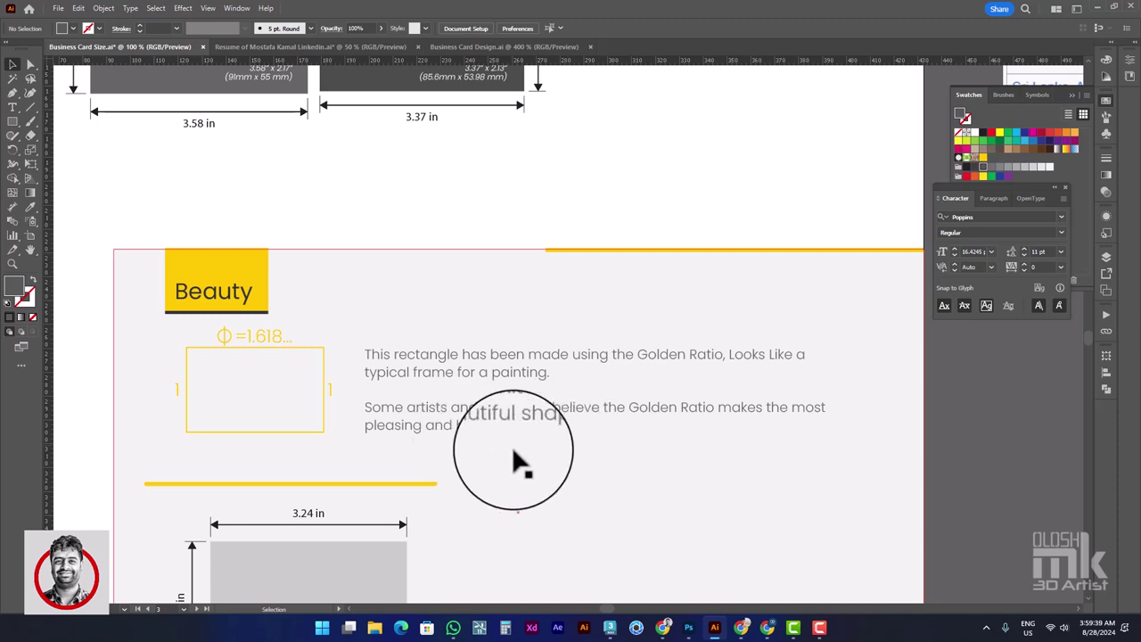
pyautogui.moveTo(515, 459); pyautogui.dragTo(568, 333)
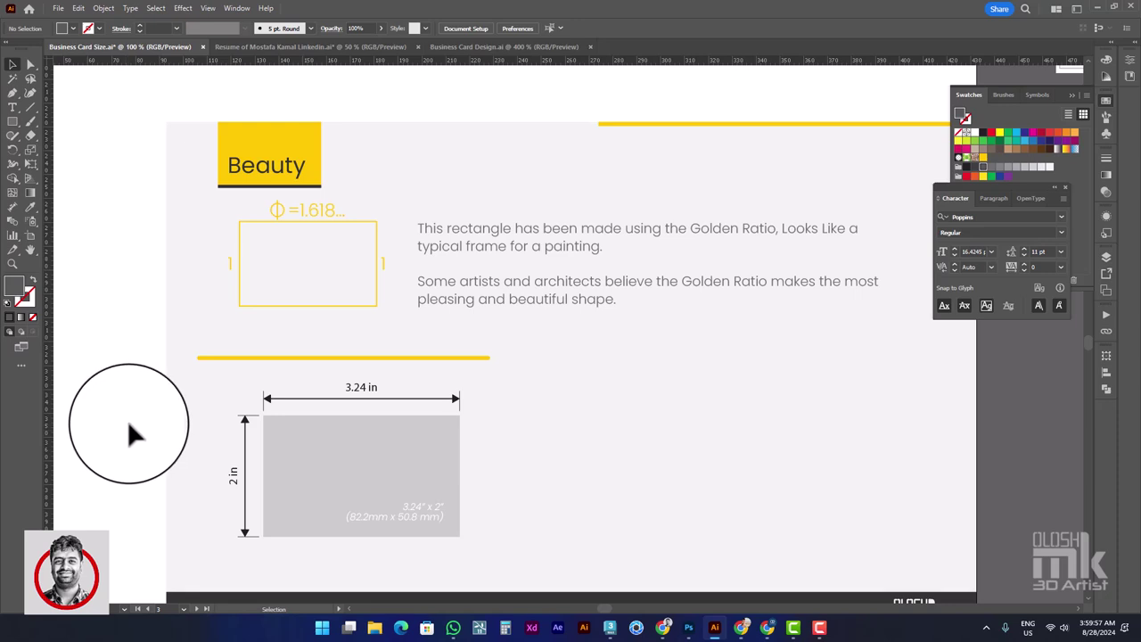
pyautogui.scroll(-3, 154, 440)
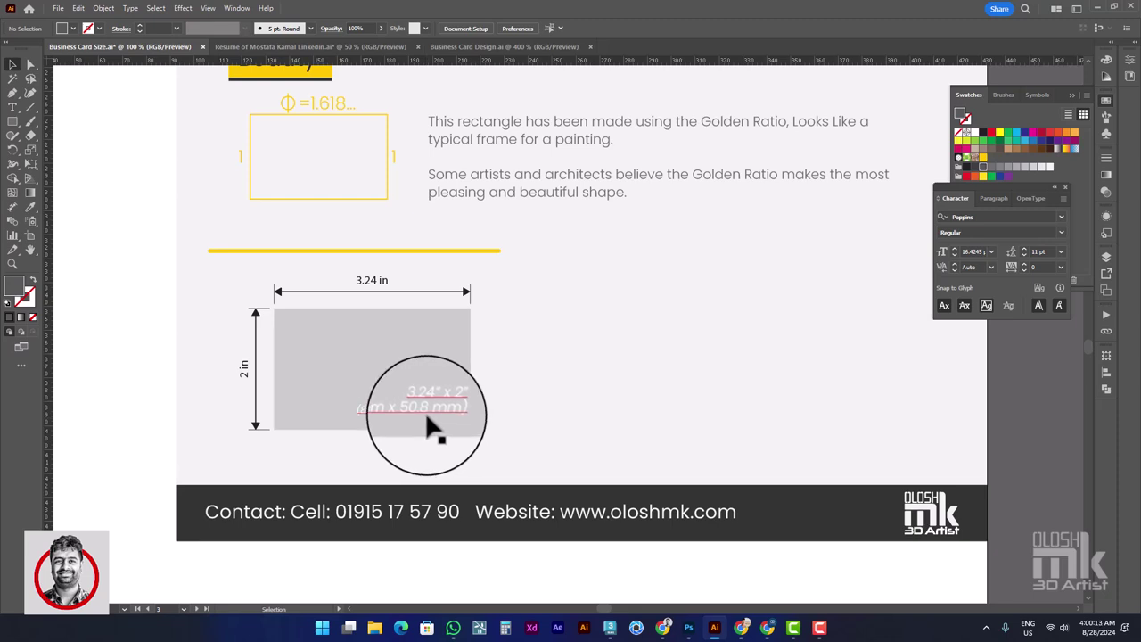
pyautogui.moveTo(683, 415); pyautogui.dragTo(624, 394)
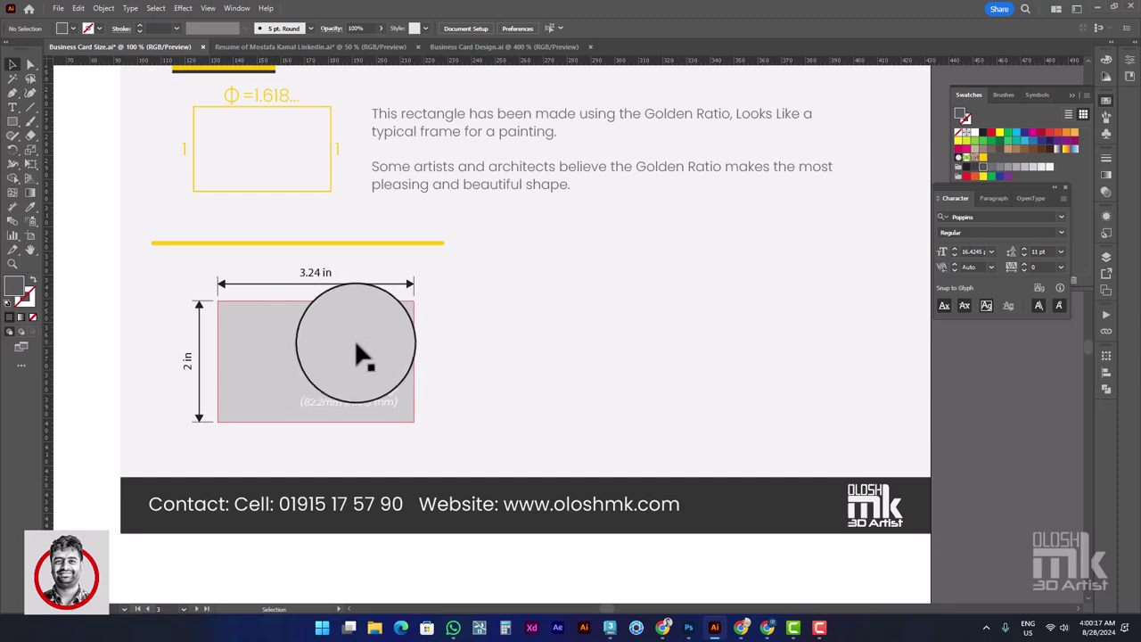
# Examine the front and back of the business card template, including its guides and print size label
pyautogui.scroll(-2, 357, 343)
pyautogui.moveTo(481, 260); pyautogui.dragTo(418, 338)
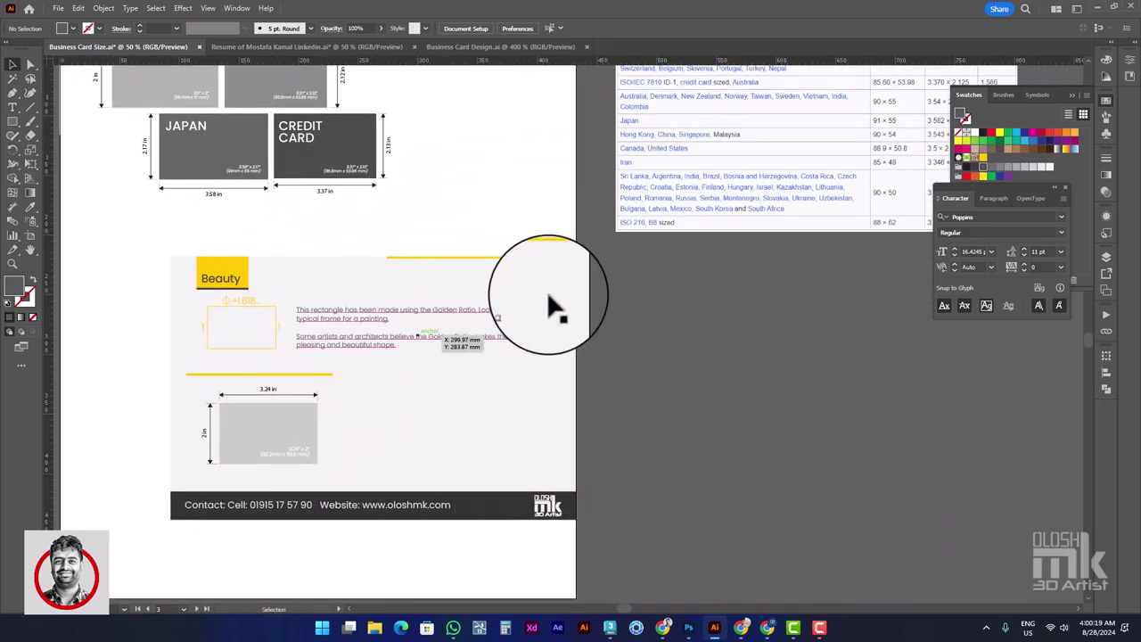
pyautogui.moveTo(551, 308); pyautogui.dragTo(441, 359)
pyautogui.scroll(-1, 437, 359)
pyautogui.moveTo(756, 359); pyautogui.dragTo(375, 394)
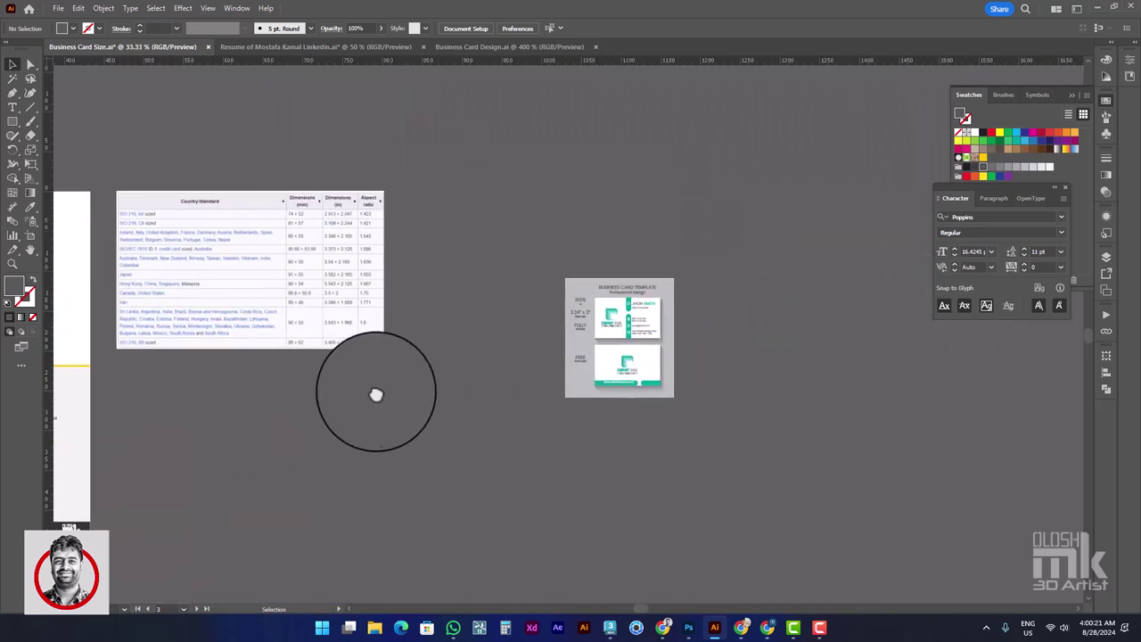
pyautogui.moveTo(717, 359); pyautogui.dragTo(617, 372)
pyautogui.scroll(3, 562, 346)
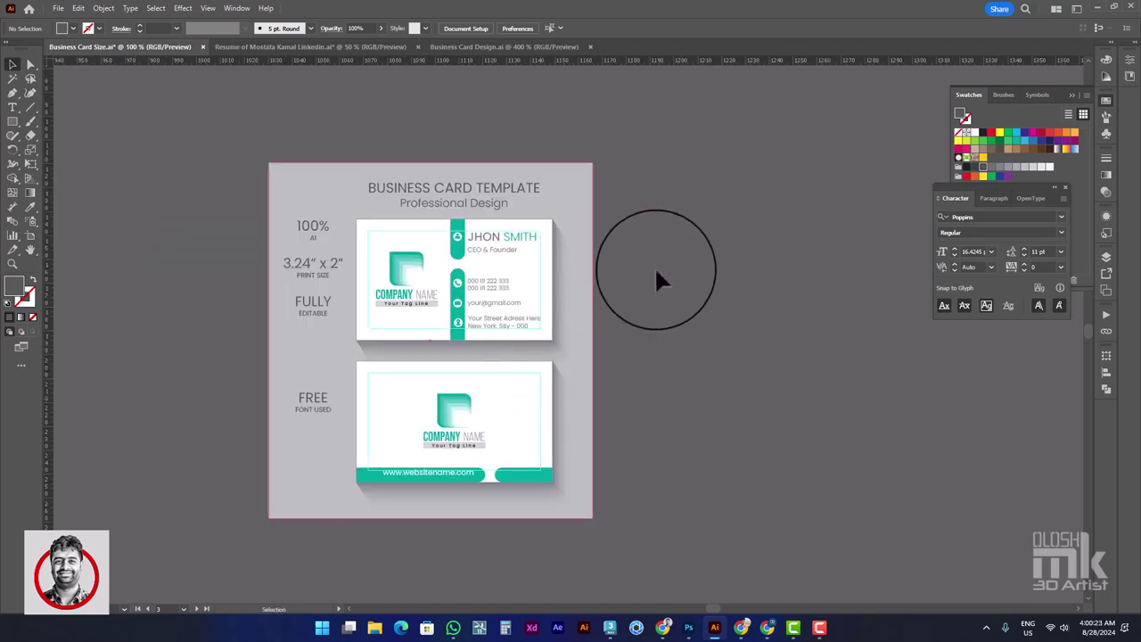
pyautogui.moveTo(656, 271); pyautogui.dragTo(739, 240)
pyautogui.scroll(1, 691, 290)
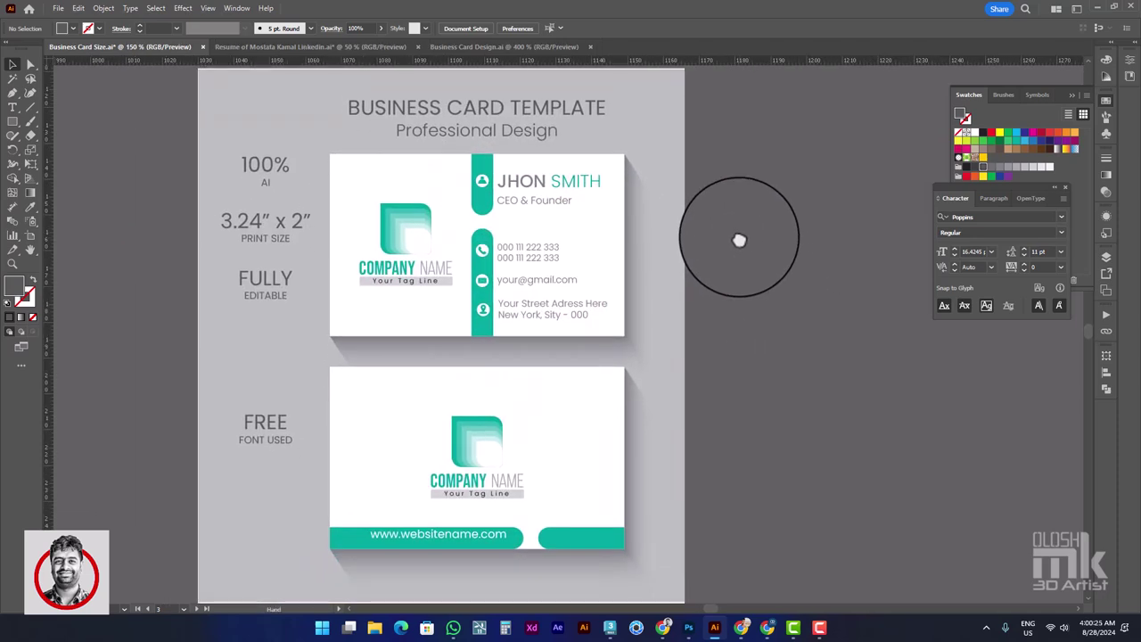
pyautogui.scroll(-1, 730, 246)
pyautogui.hscroll(1, 693, 265)
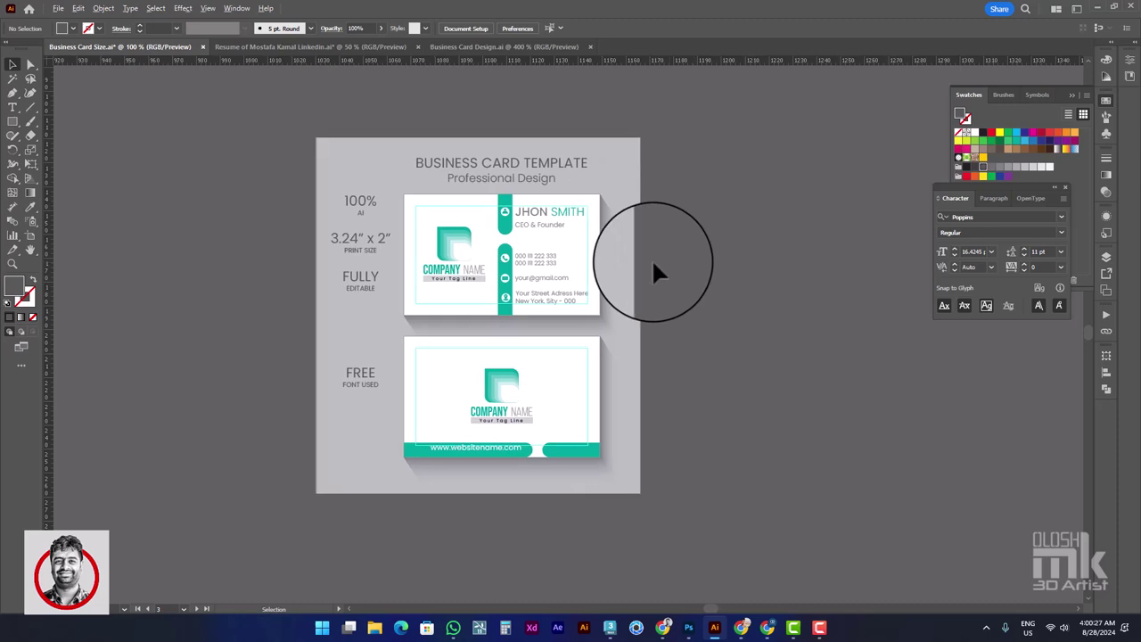
pyautogui.scroll(1, 652, 259)
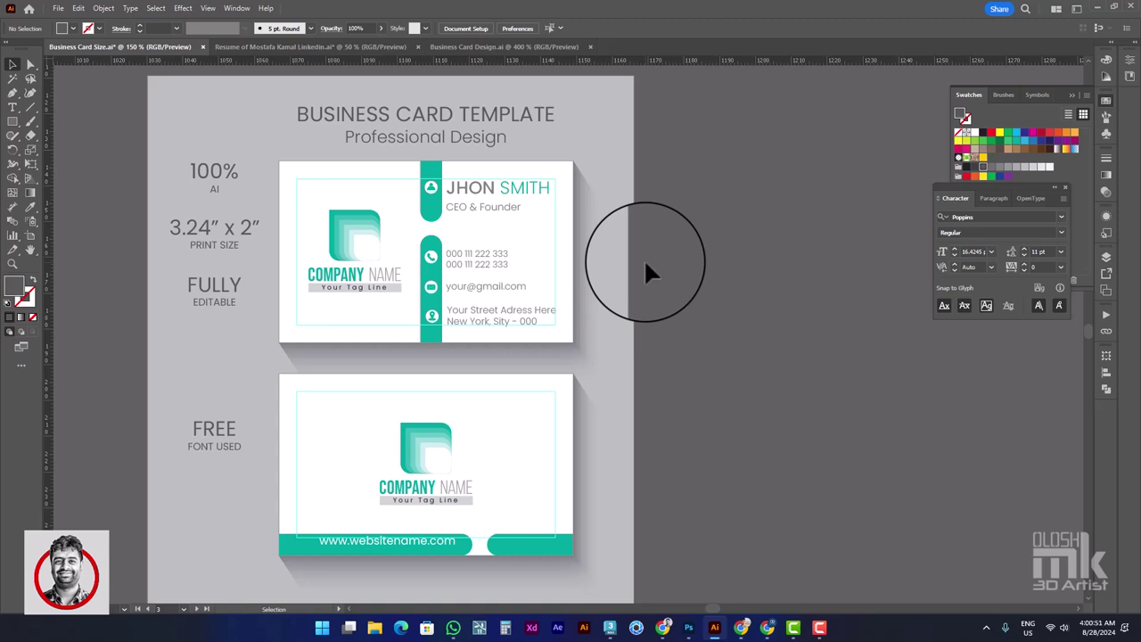
pyautogui.press('space')
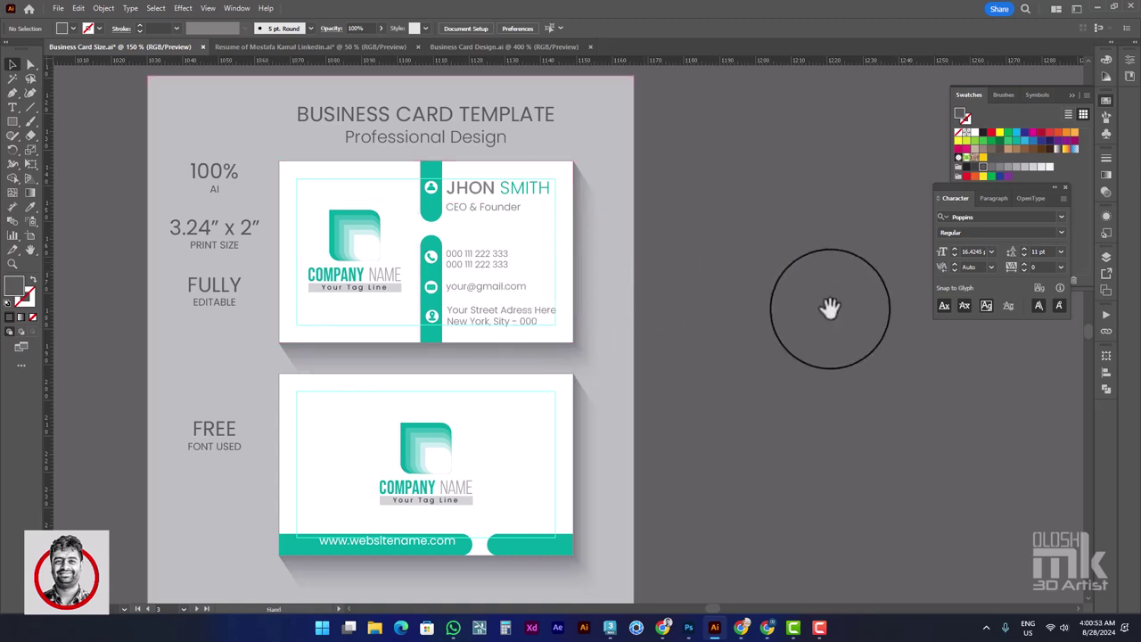
pyautogui.moveTo(830, 308); pyautogui.dragTo(680, 306)
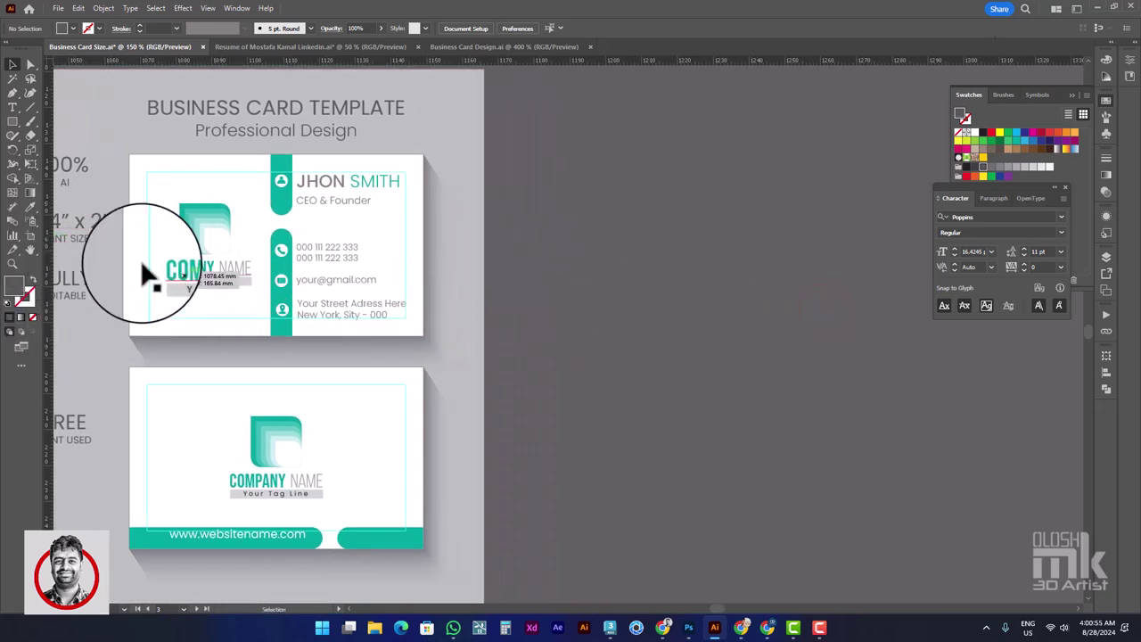
# Inspect the template's artboards with the Artboard tool and review the dimensioned card in the Beauty section
pyautogui.click(29, 236)
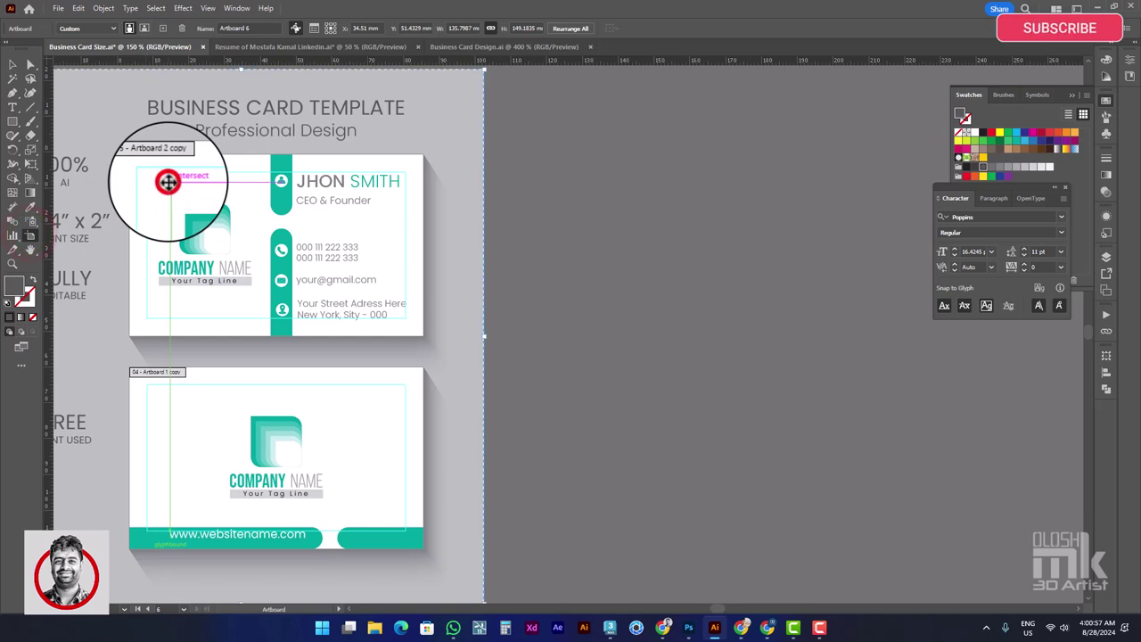
pyautogui.scroll(-1, 255, 196)
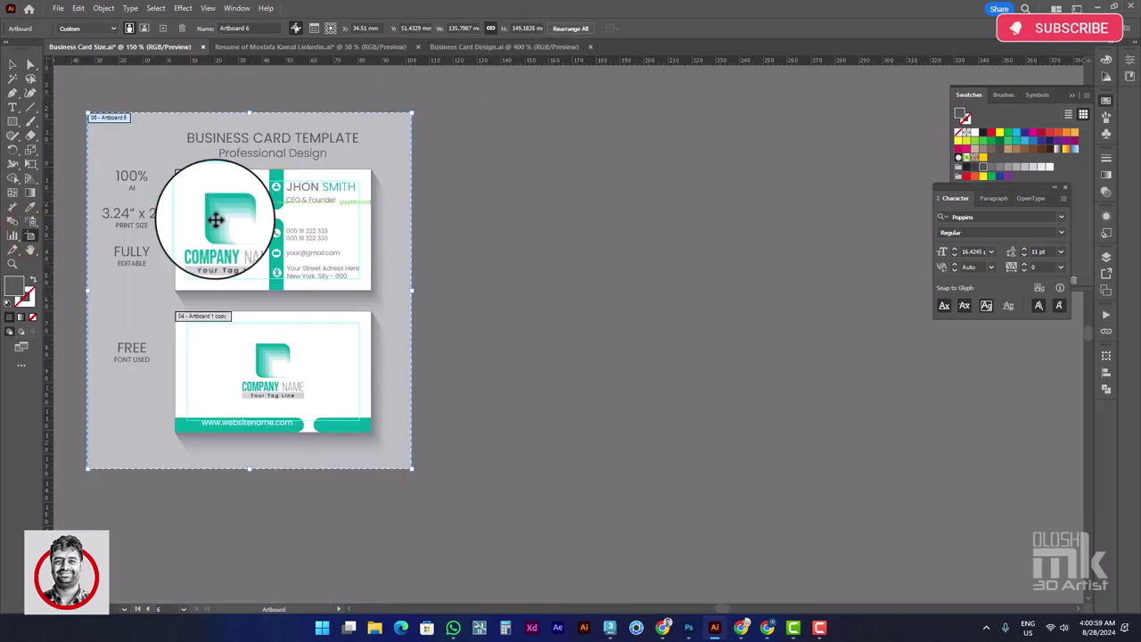
pyautogui.moveTo(157, 243); pyautogui.dragTo(1140, 307)
pyautogui.moveTo(460, 334); pyautogui.dragTo(968, 330)
pyautogui.moveTo(255, 338); pyautogui.dragTo(846, 236)
pyautogui.moveTo(498, 477); pyautogui.dragTo(532, 328)
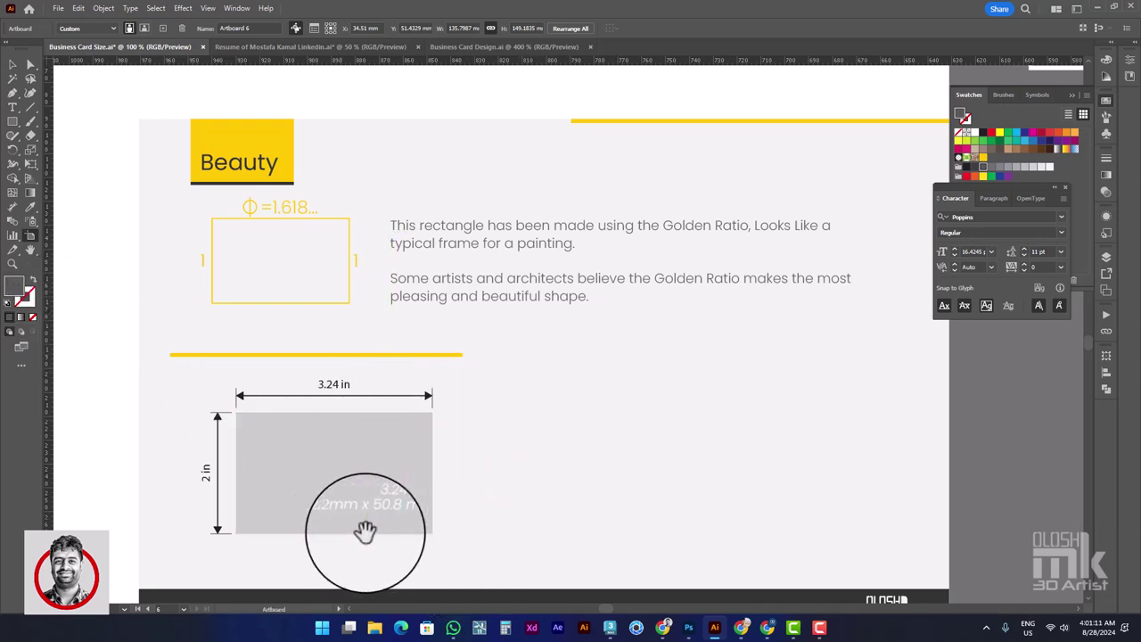
# Create an 82.194 × 50.8 mm rectangle on the empty canvas beside the business card template
pyautogui.scroll(-3, 380, 514)
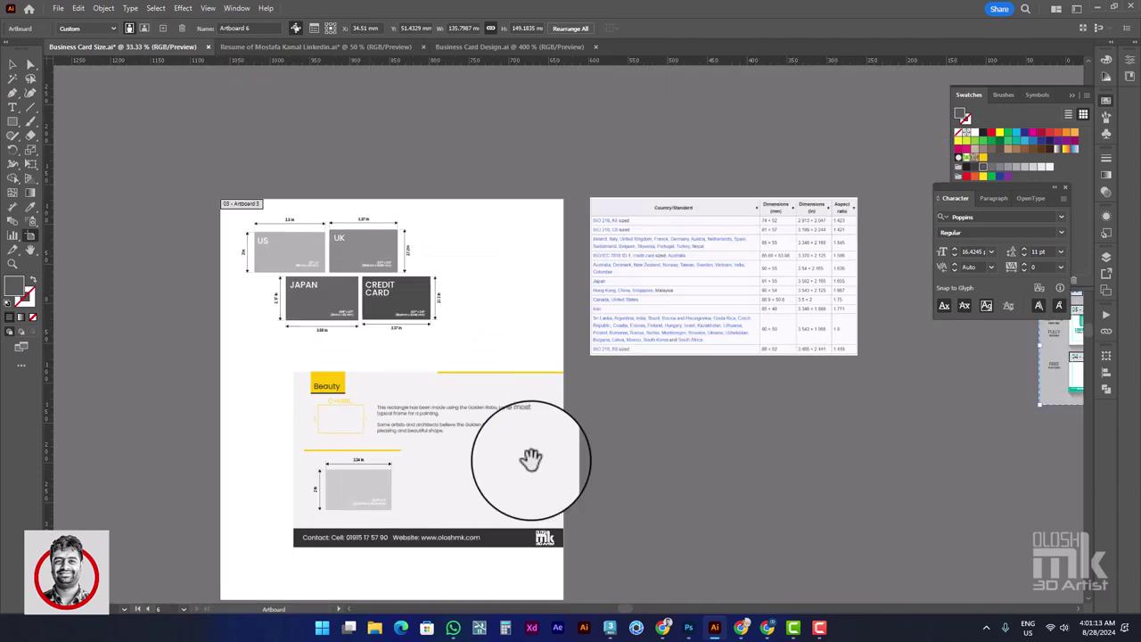
pyautogui.moveTo(749, 438); pyautogui.dragTo(125, 434)
pyautogui.moveTo(558, 416); pyautogui.dragTo(535, 385)
pyautogui.scroll(1, 454, 390)
pyautogui.scroll(1, 464, 384)
pyautogui.moveTo(704, 242); pyautogui.dragTo(541, 339)
pyautogui.scroll(1, 553, 298)
pyautogui.click(14, 123)
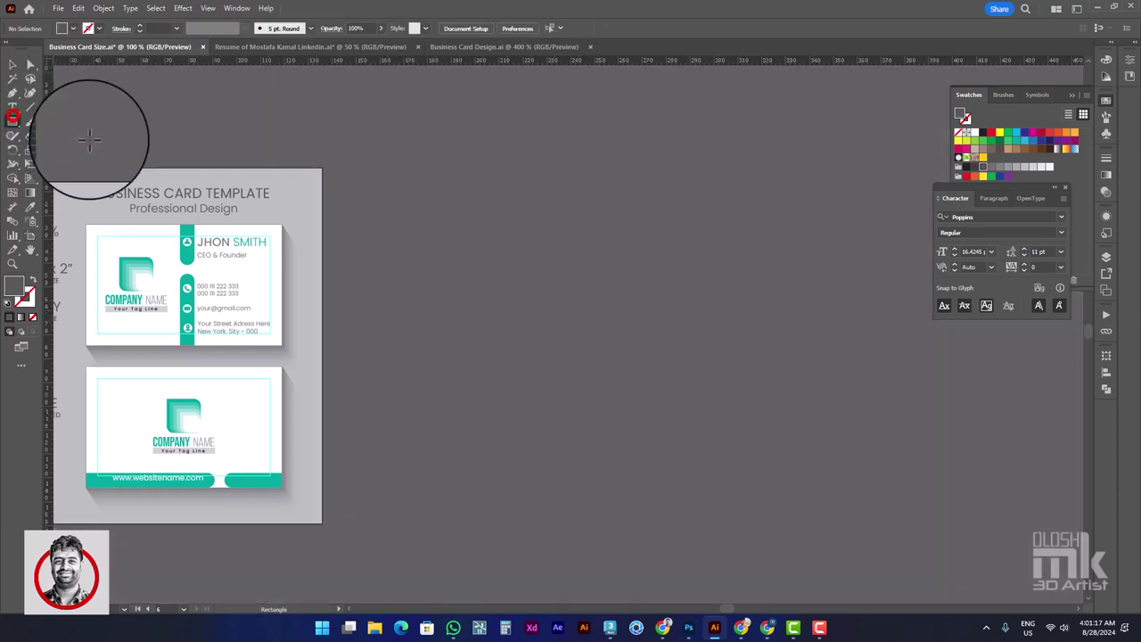
pyautogui.click(499, 247)
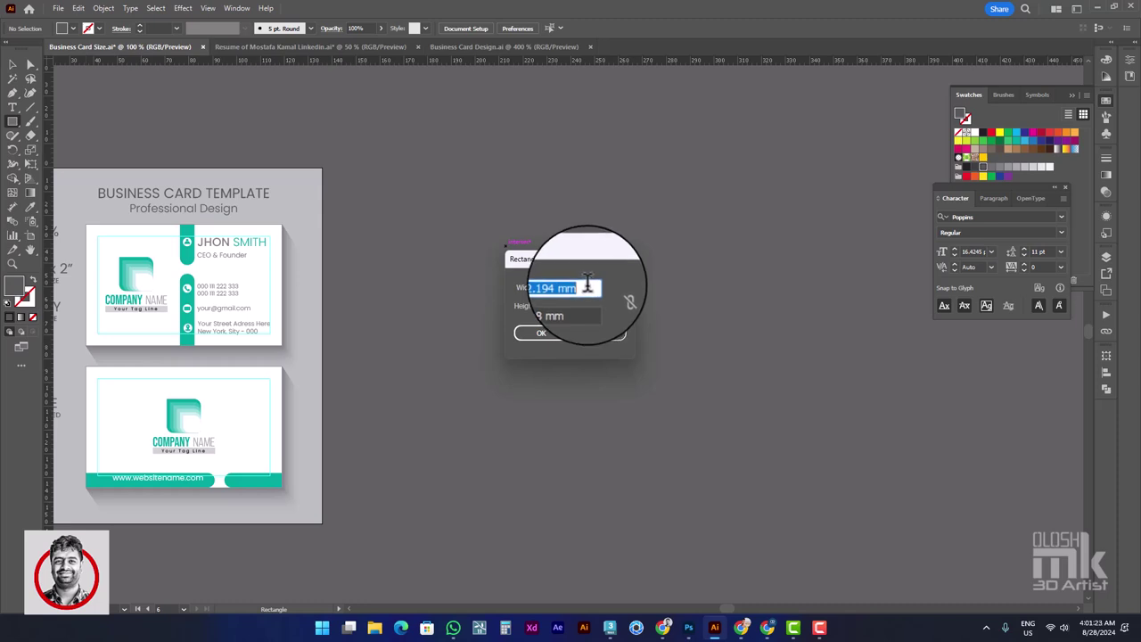
pyautogui.click(533, 330)
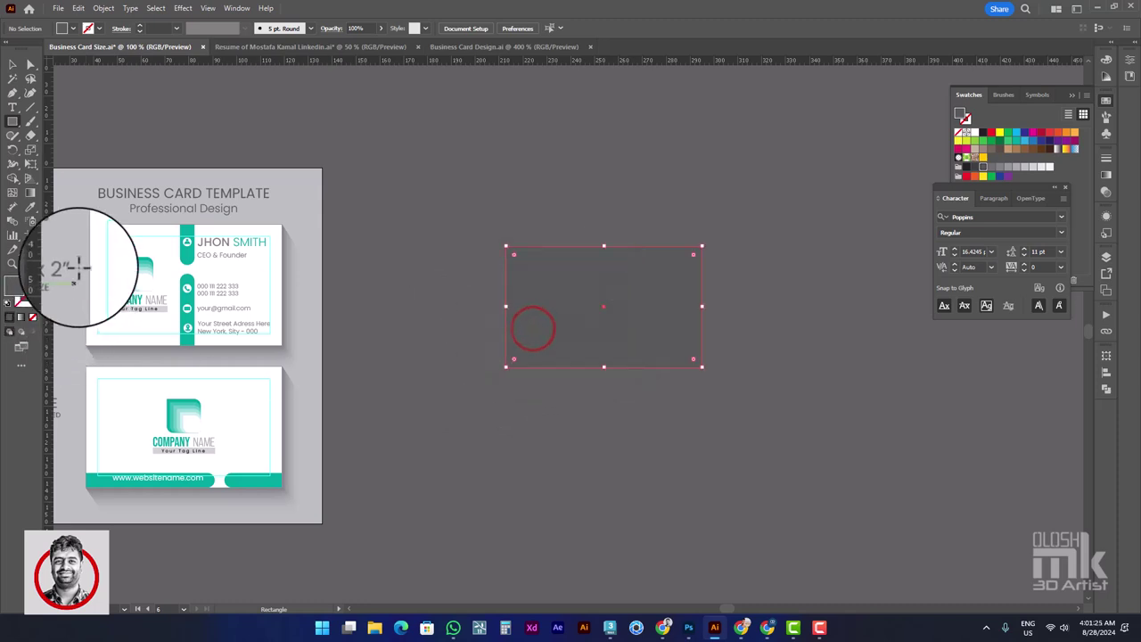
# Isolate the front card's group and check the width and height of its white background rectangle
pyautogui.click(13, 64)
pyautogui.click(141, 251)
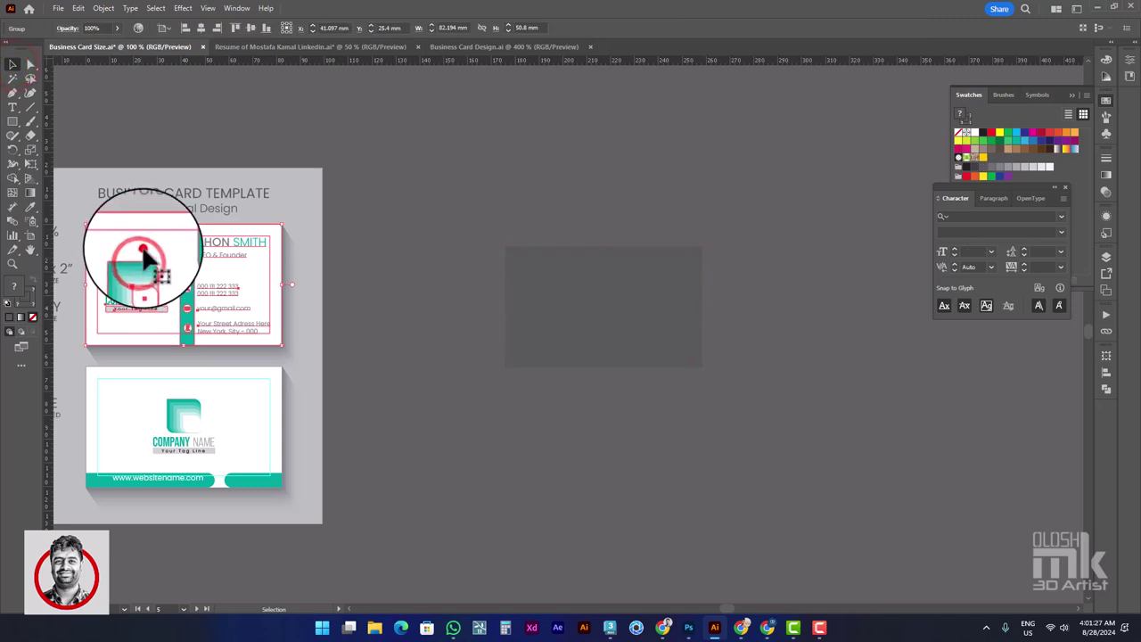
pyautogui.doubleClick(141, 251)
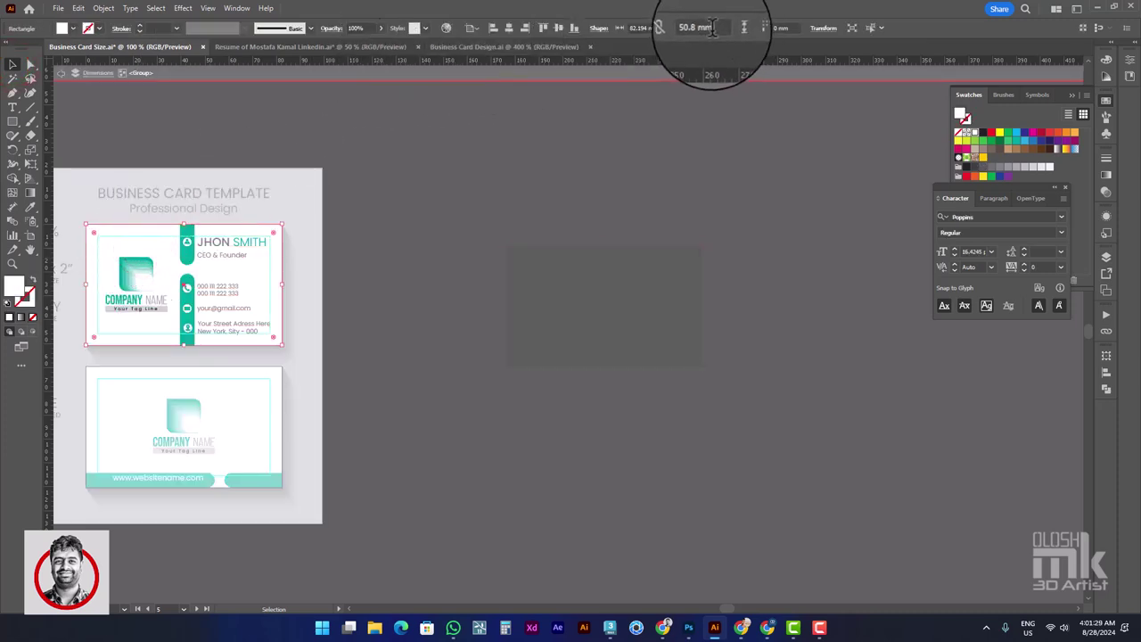
pyautogui.click(597, 298)
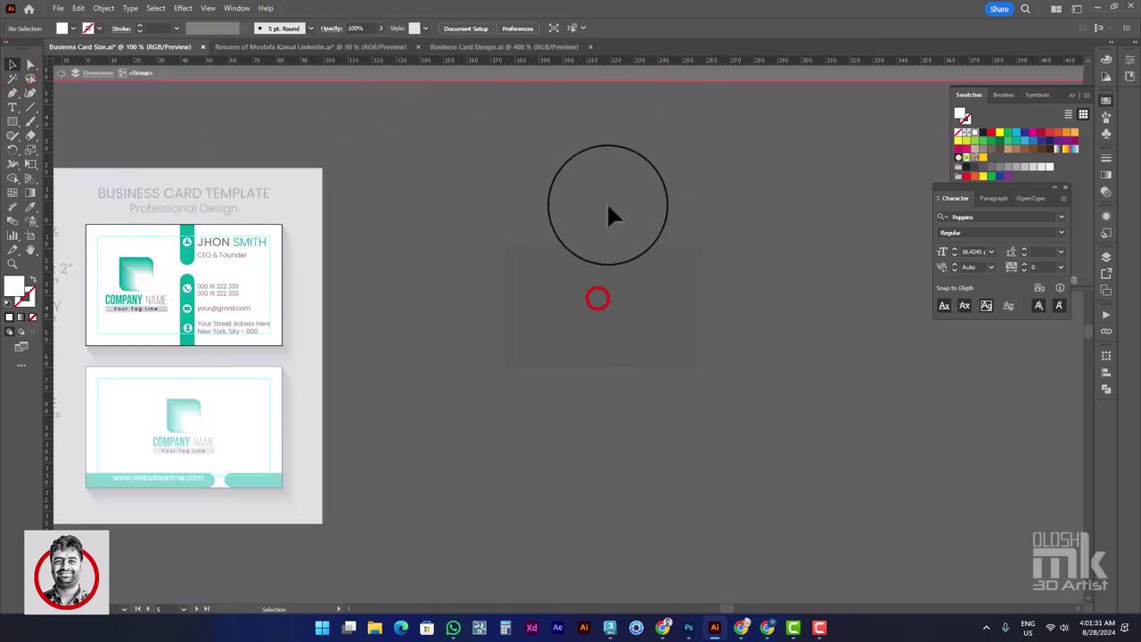
# Leave the isolated group and shift the 82.194 × 50.8 mm rectangle slightly toward the business card template
pyautogui.doubleClick(607, 207)
pyautogui.click(594, 298)
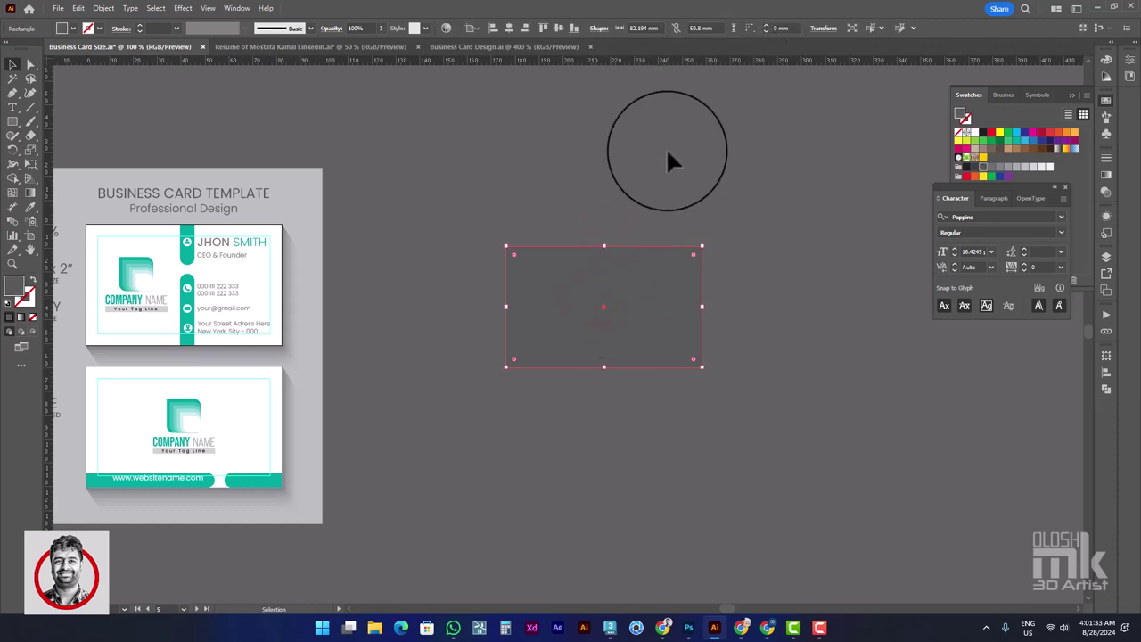
pyautogui.moveTo(615, 291); pyautogui.dragTo(582, 283)
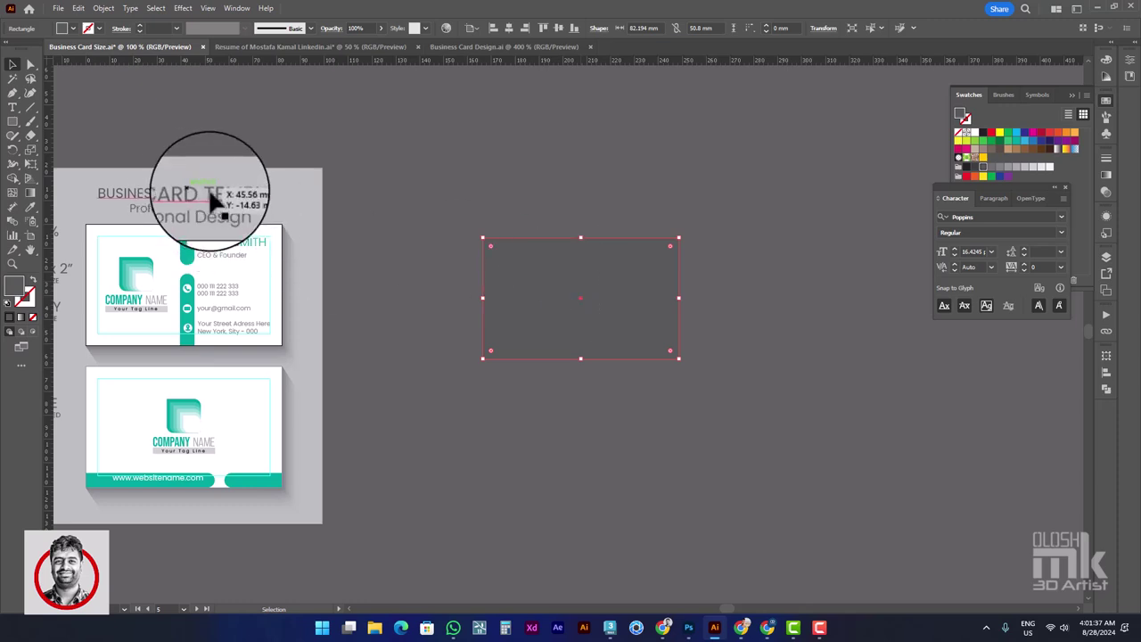
# Create a new artboard fitted exactly to the 82.194 × 50.8 mm rectangle
pyautogui.click(31, 236)
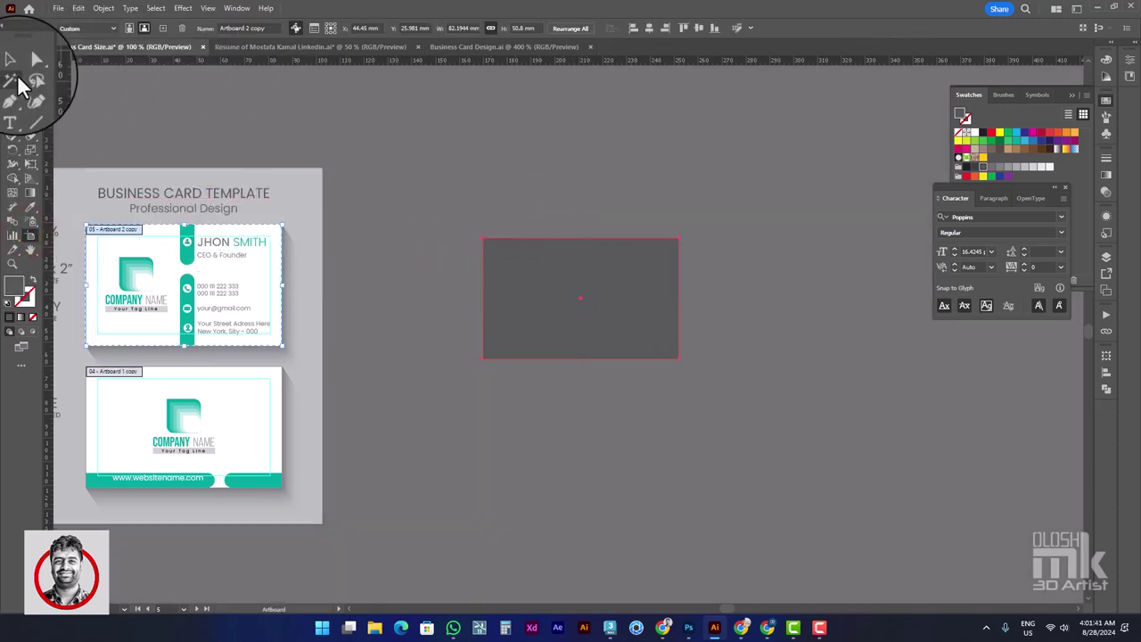
pyautogui.click(30, 64)
pyautogui.click(580, 302)
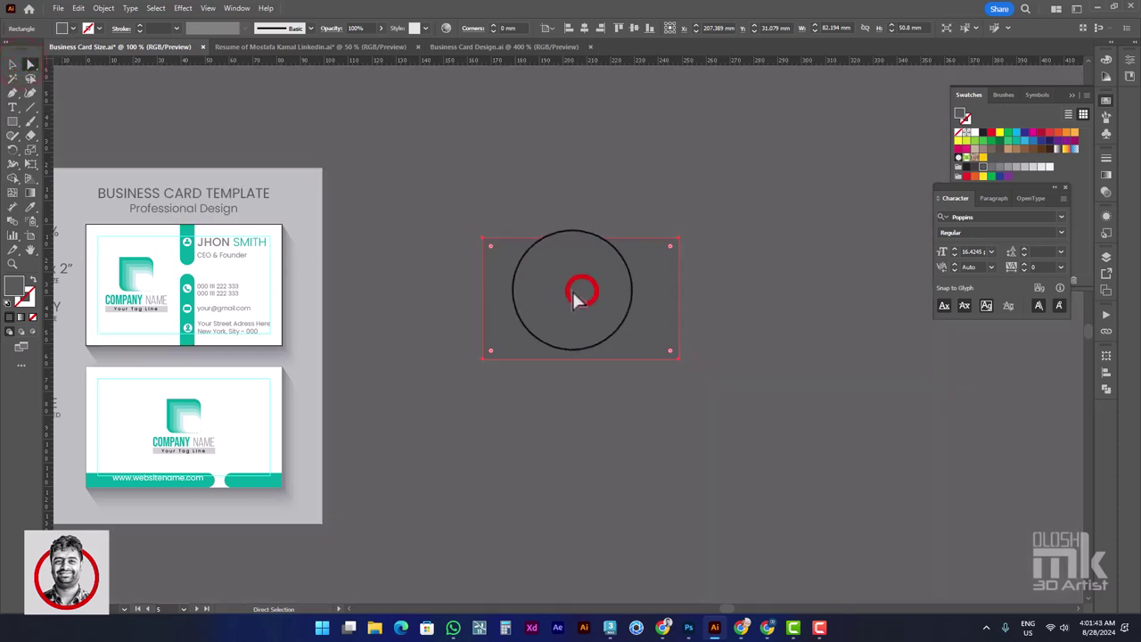
pyautogui.click(29, 237)
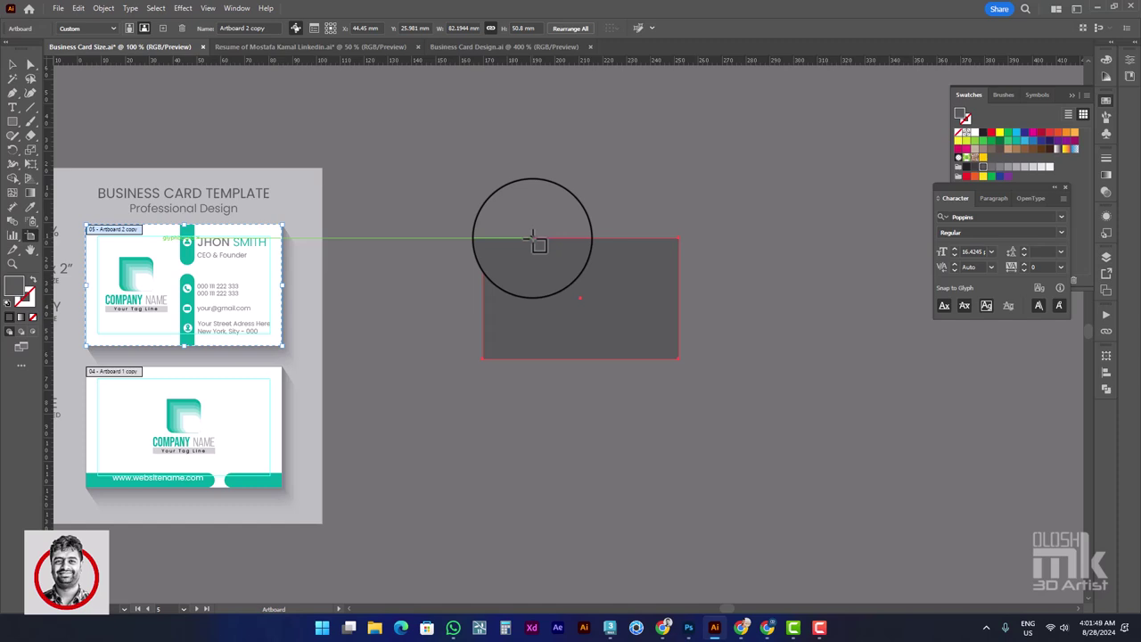
pyautogui.click(533, 237)
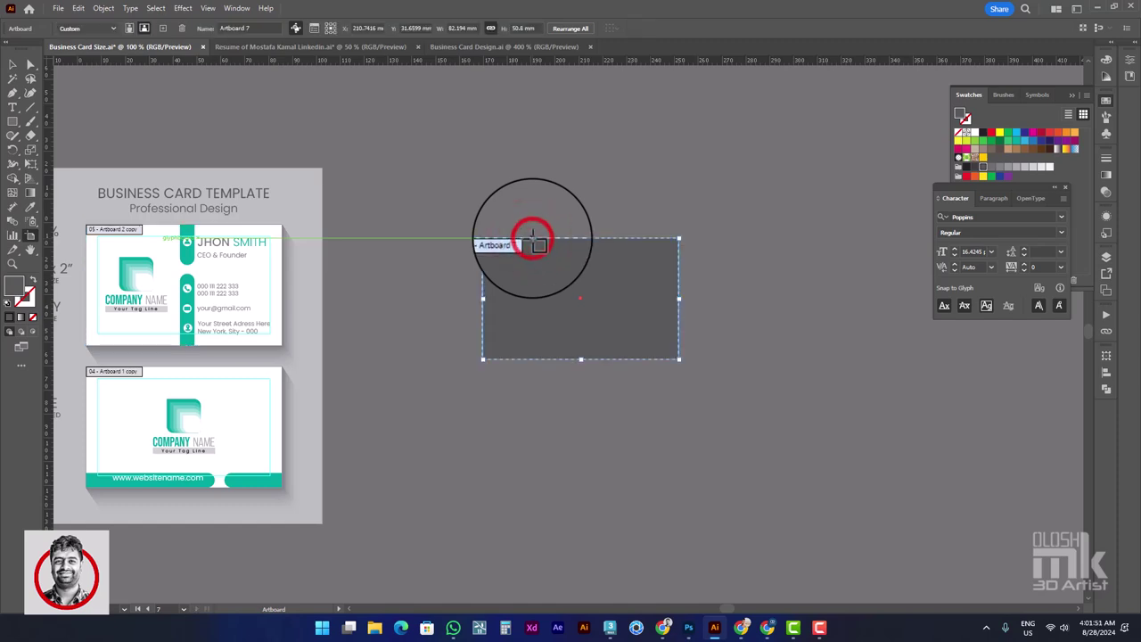
# Delete the dark rectangle so the new artboard is left blank
pyautogui.click(11, 64)
pyautogui.moveTo(598, 280); pyautogui.dragTo(604, 333)
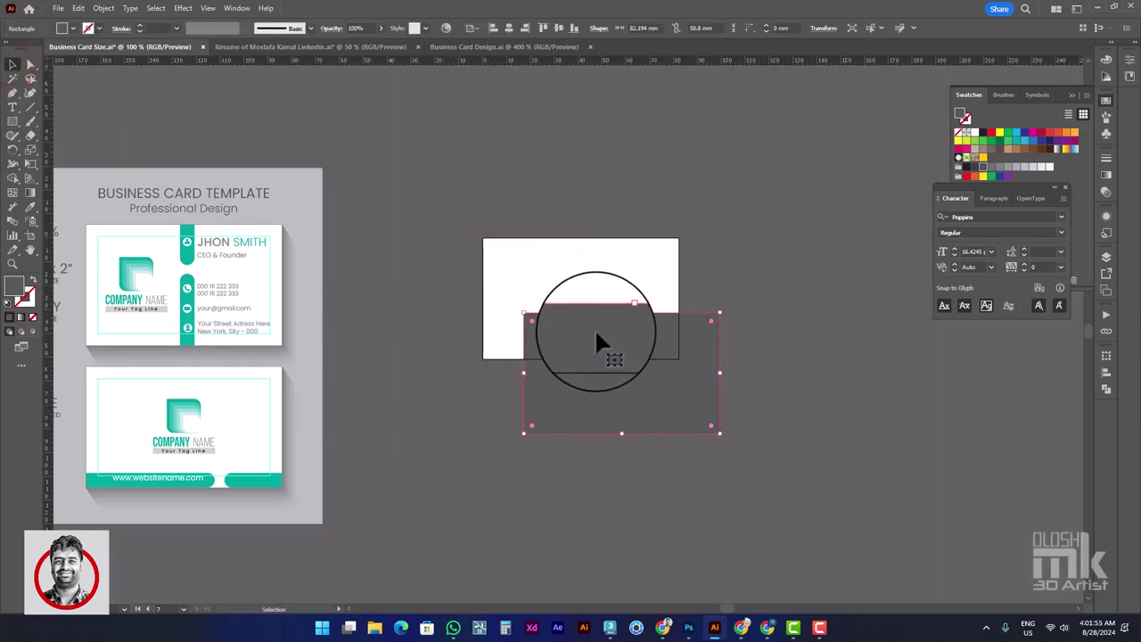
pyautogui.press('Delete')
pyautogui.click(546, 282)
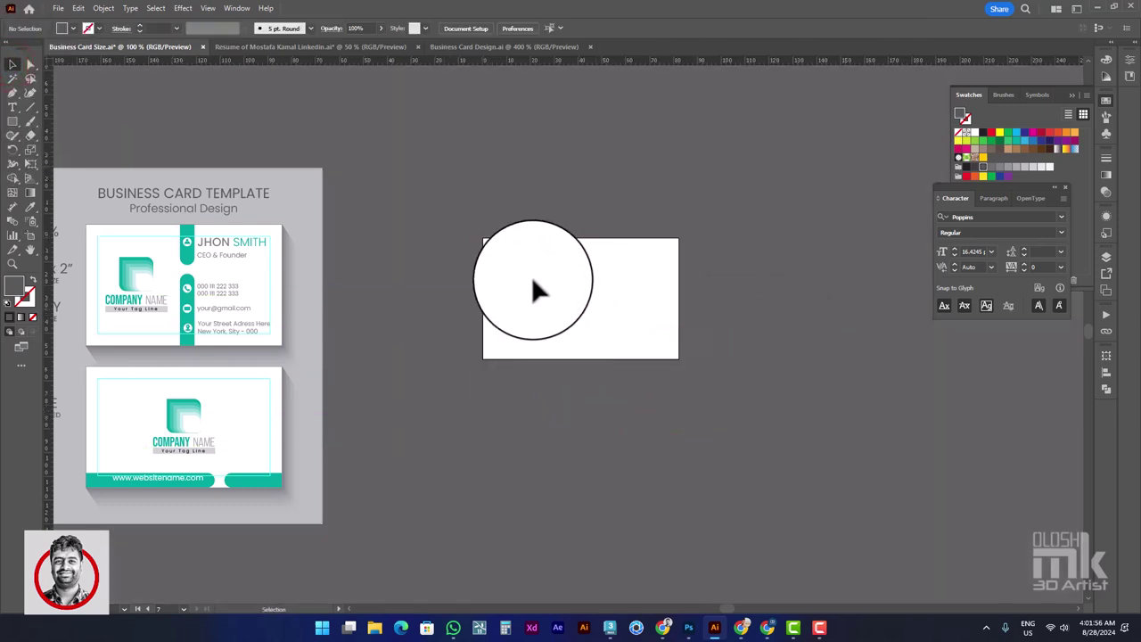
# Duplicate the blank artboard directly below the original and widen the gap between the two
pyautogui.click(30, 233)
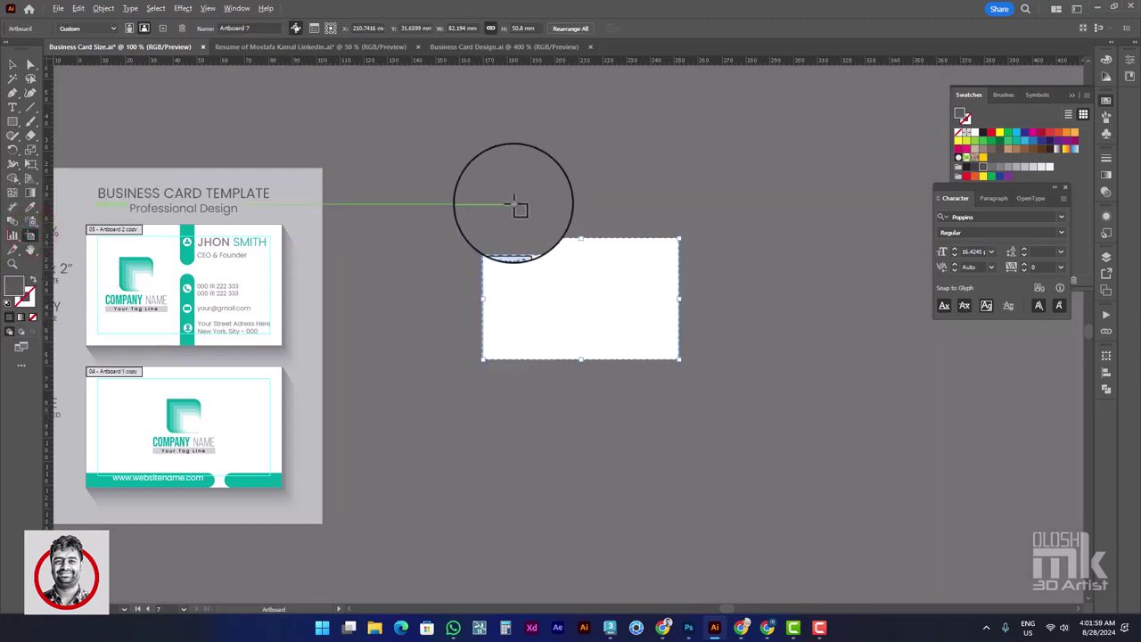
pyautogui.click(163, 29)
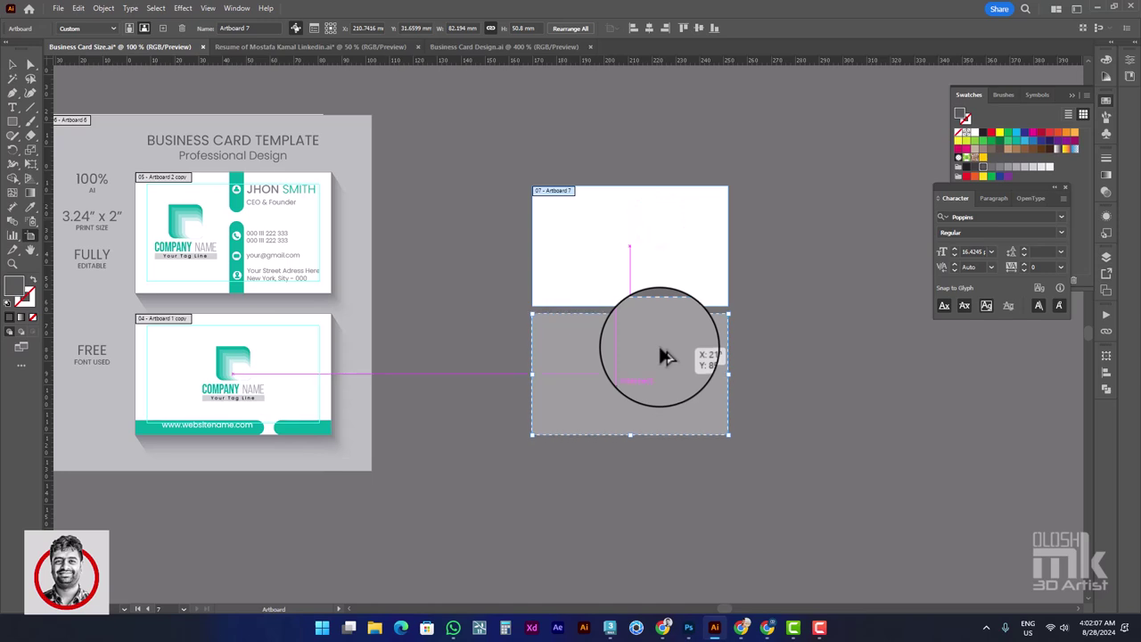
pyautogui.click(661, 356)
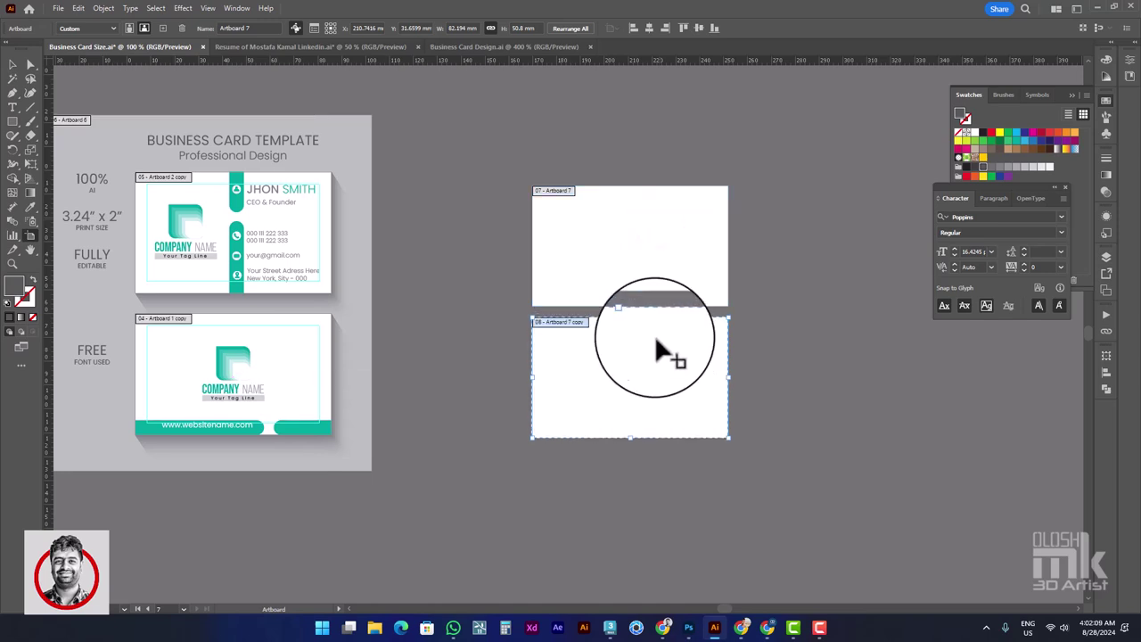
pyautogui.click(621, 265)
pyautogui.click(12, 70)
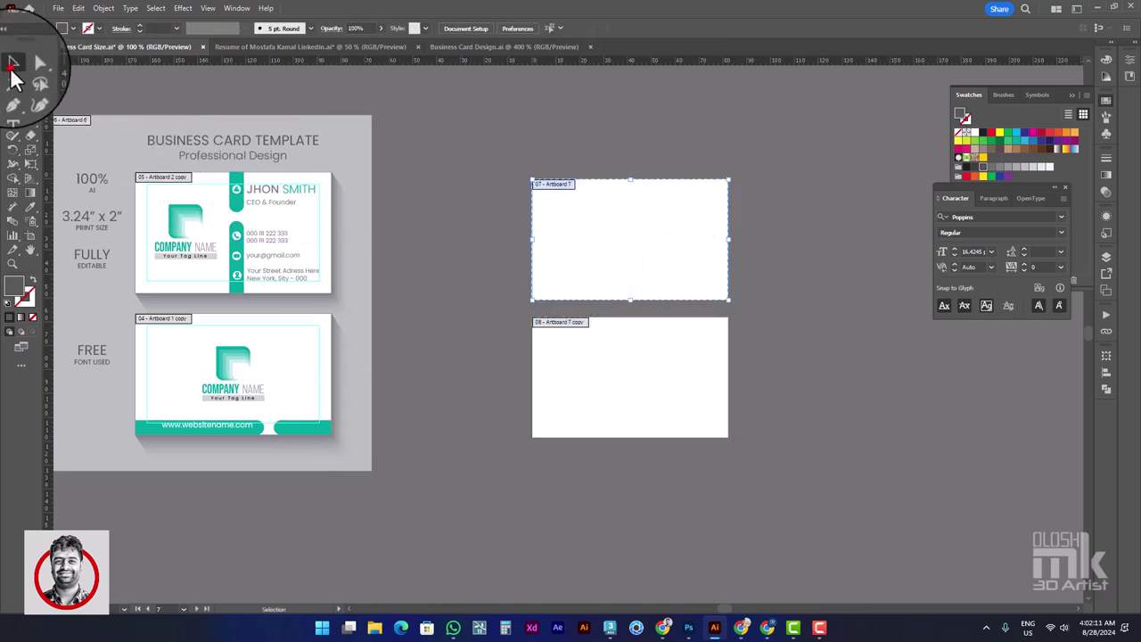
pyautogui.click(486, 165)
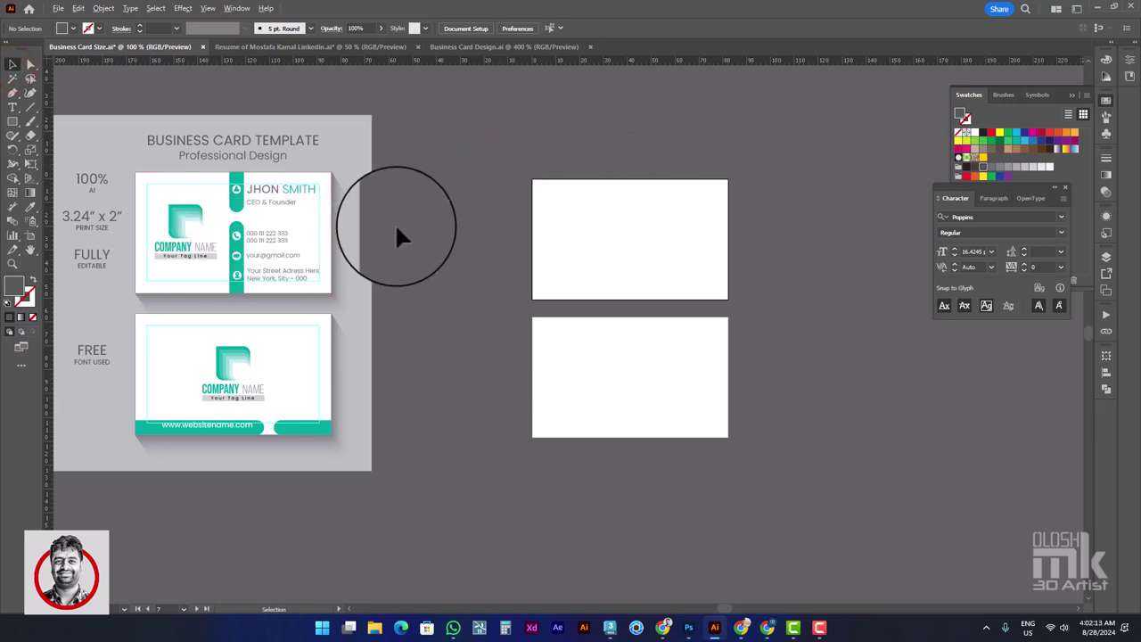
# Check the width and height of the outer teal square in the front card's logo
pyautogui.scroll(1, 265, 224)
pyautogui.moveTo(680, 230); pyautogui.dragTo(570, 232)
pyautogui.scroll(-1, 500, 251)
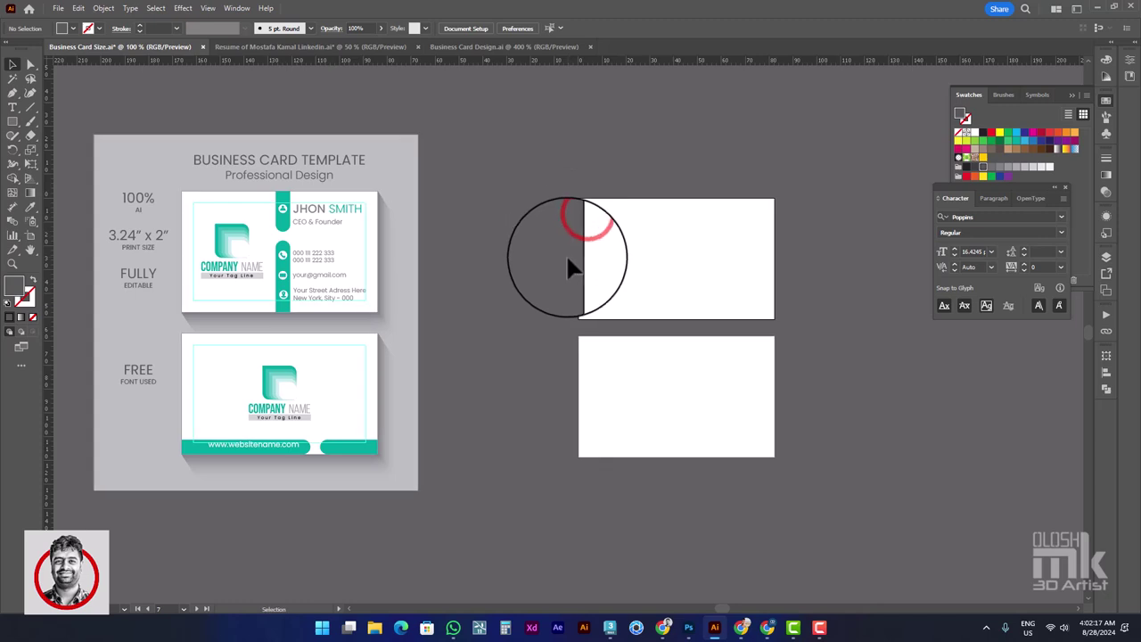
pyautogui.scroll(1, 568, 258)
pyautogui.moveTo(650, 240); pyautogui.dragTo(749, 242)
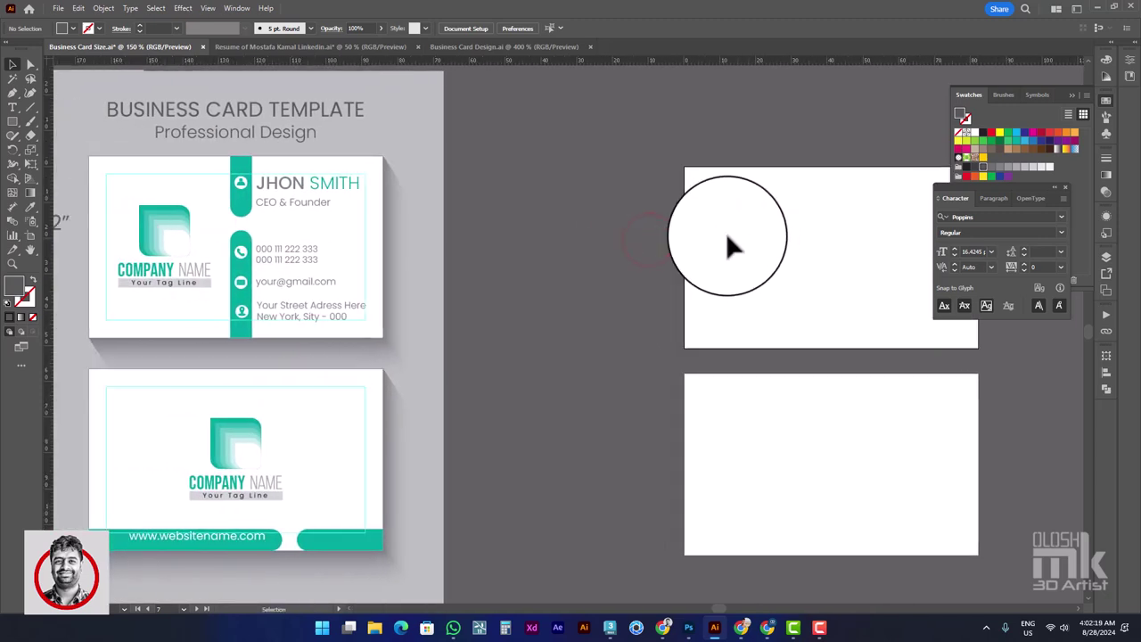
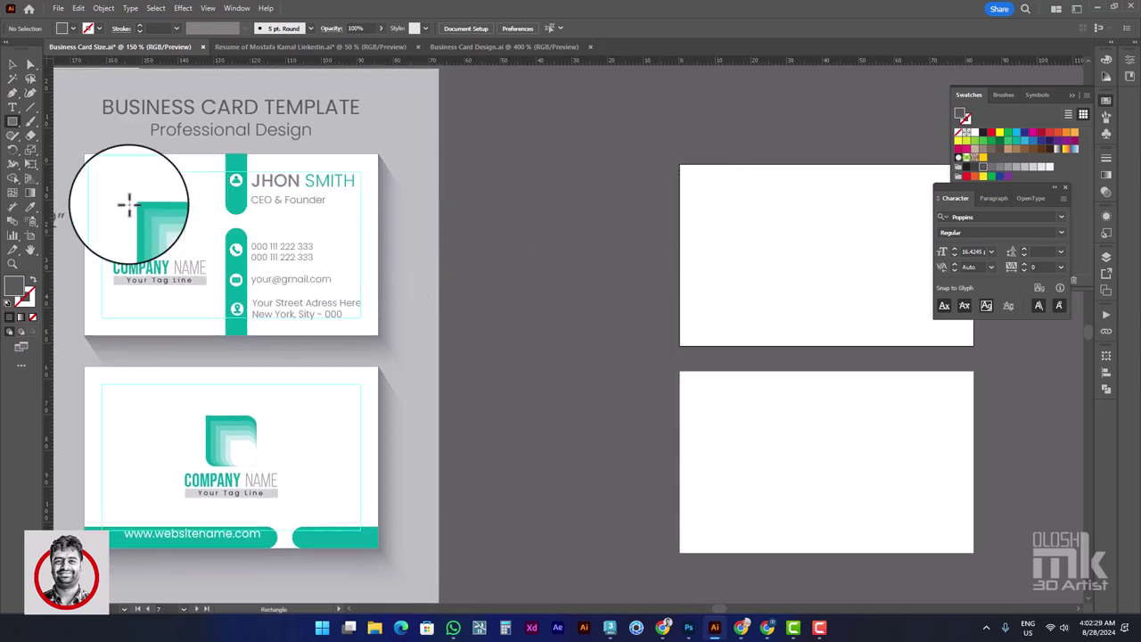
pyautogui.click(29, 64)
pyautogui.click(149, 211)
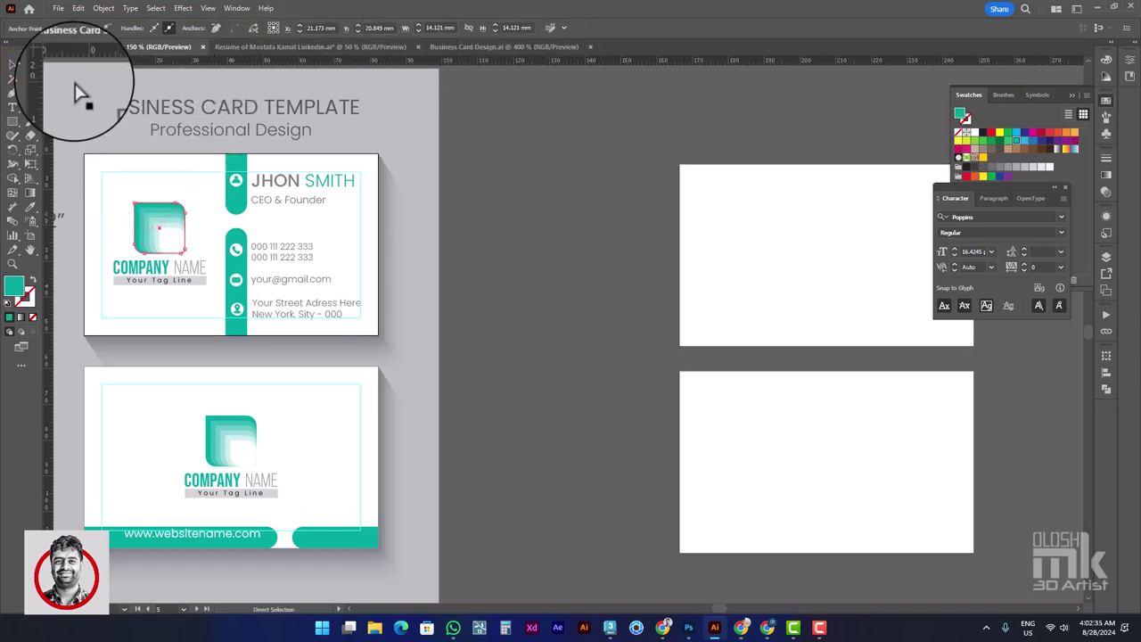
pyautogui.click(33, 65)
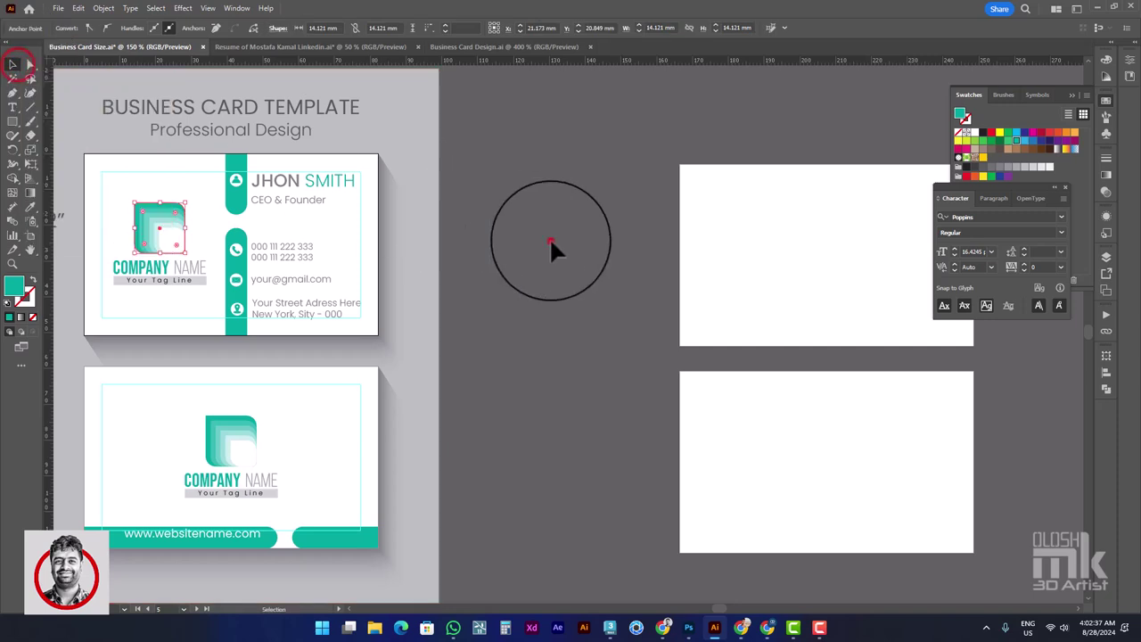
pyautogui.click(549, 237)
# Create a 14 × 14 mm teal square on the empty canvas between the template and the blank artboards
pyautogui.click(13, 123)
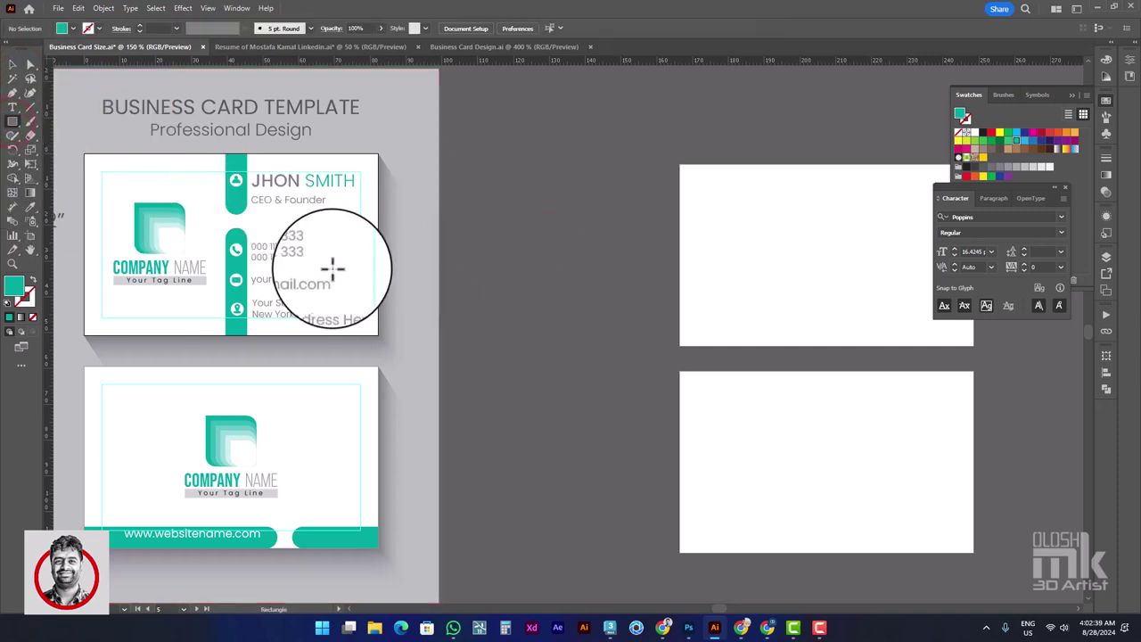
pyautogui.click(507, 248)
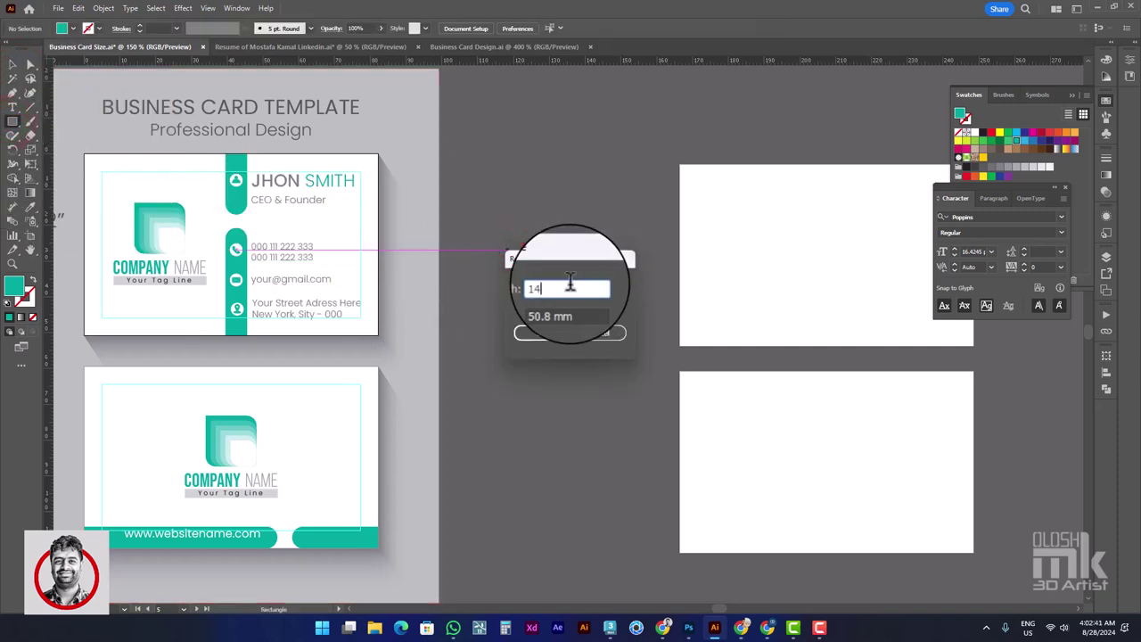
pyautogui.press('Return')
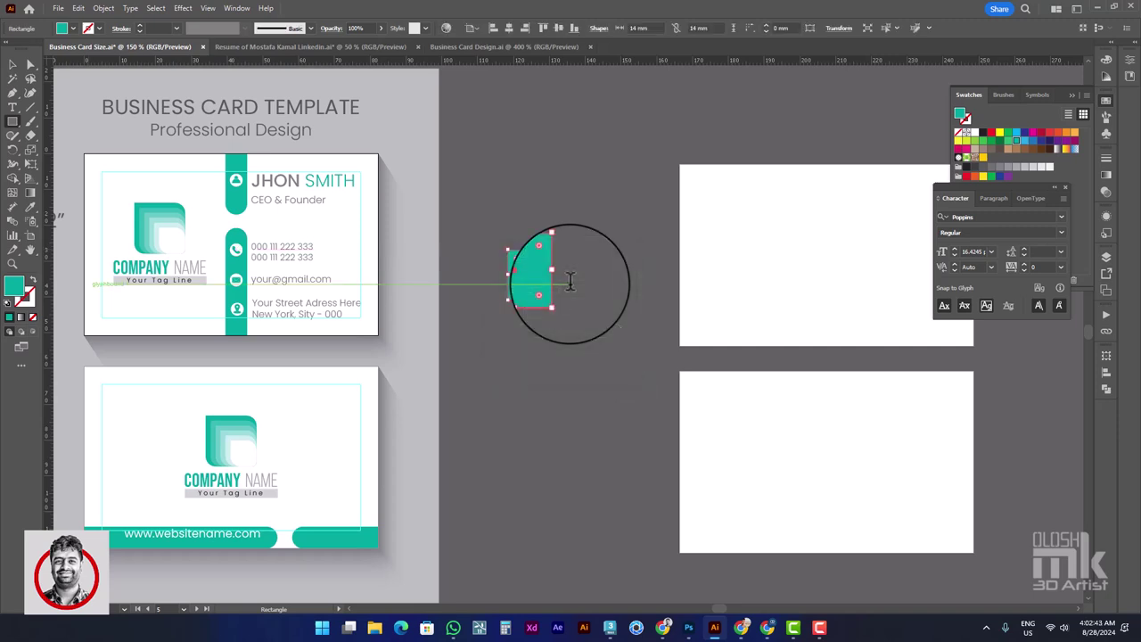
# Round every corner of the teal square except the upper-left one, setting the corner radius to 2.5 mm
pyautogui.click(30, 64)
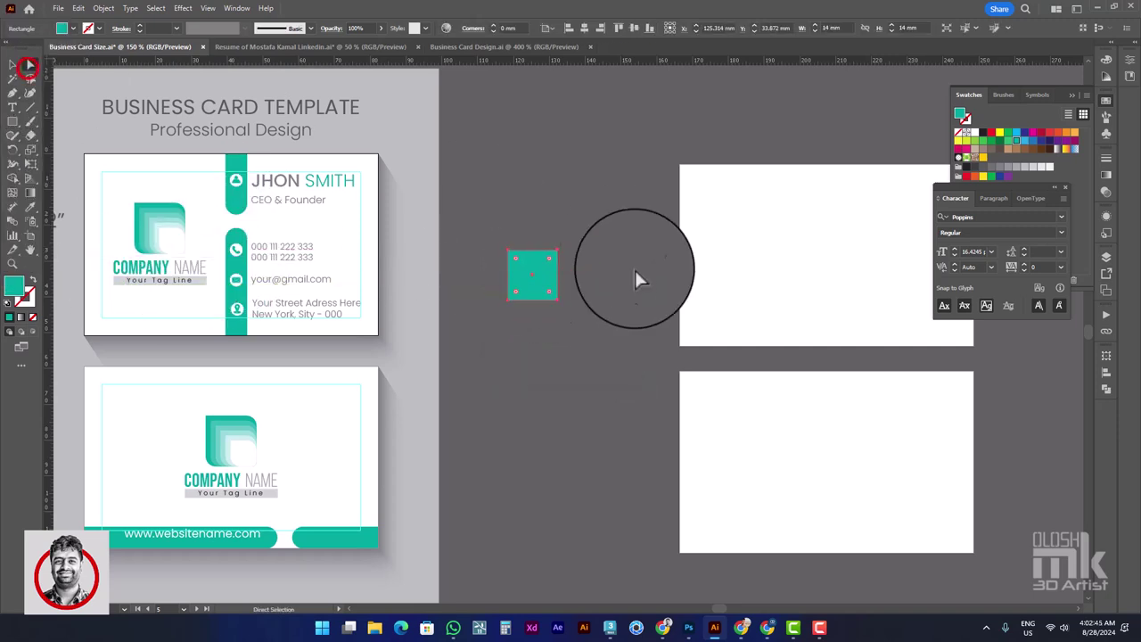
pyautogui.click(549, 265)
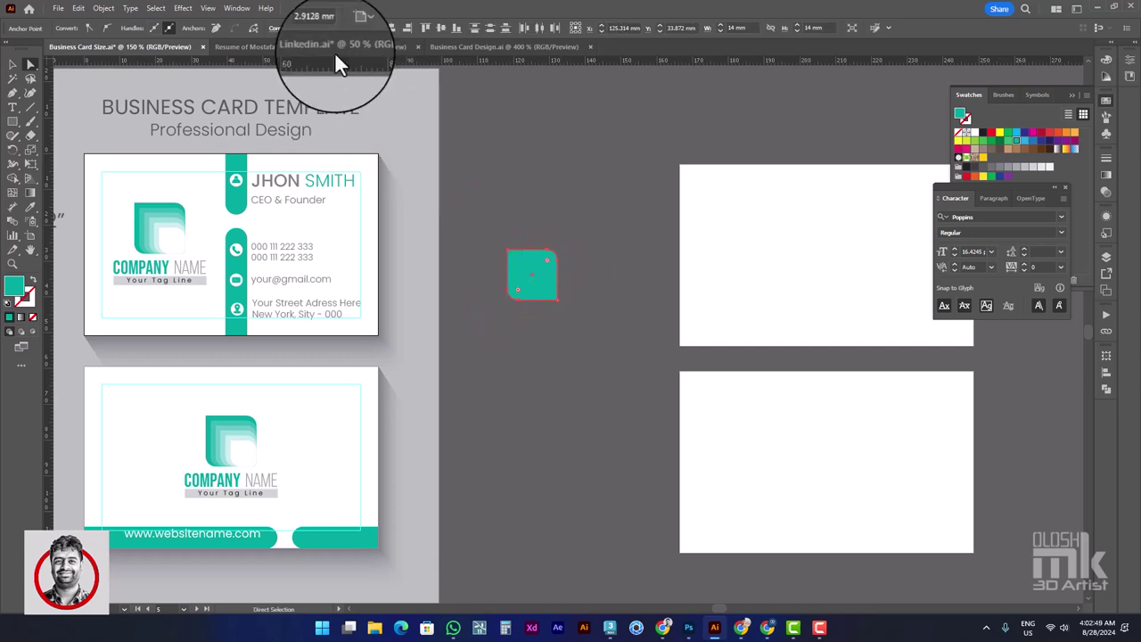
pyautogui.moveTo(312, 29); pyautogui.dragTo(361, 30)
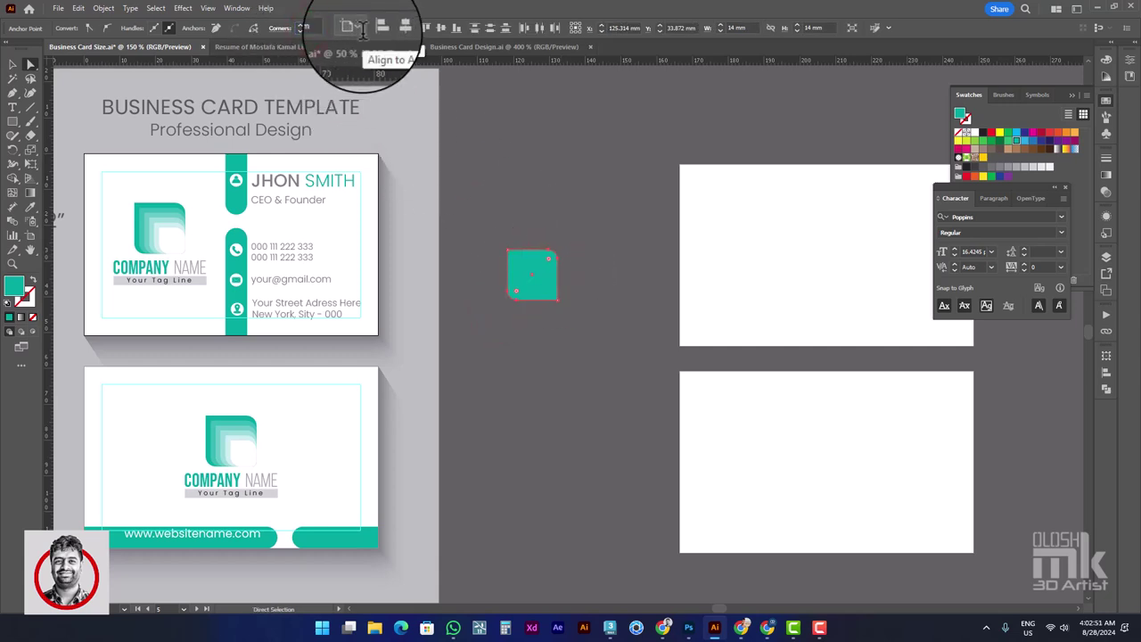
pyautogui.moveTo(591, 308); pyautogui.dragTo(560, 294)
pyautogui.moveTo(314, 27); pyautogui.dragTo(401, 32)
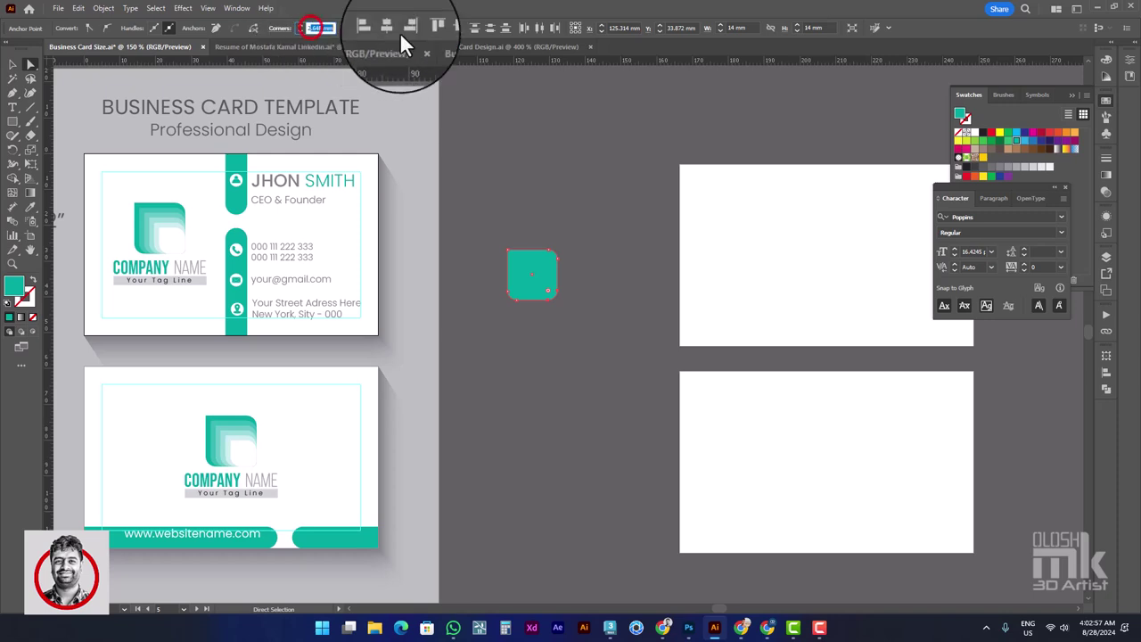
pyautogui.press('BackSpace')
pyautogui.write('.5')
pyautogui.press('Return')
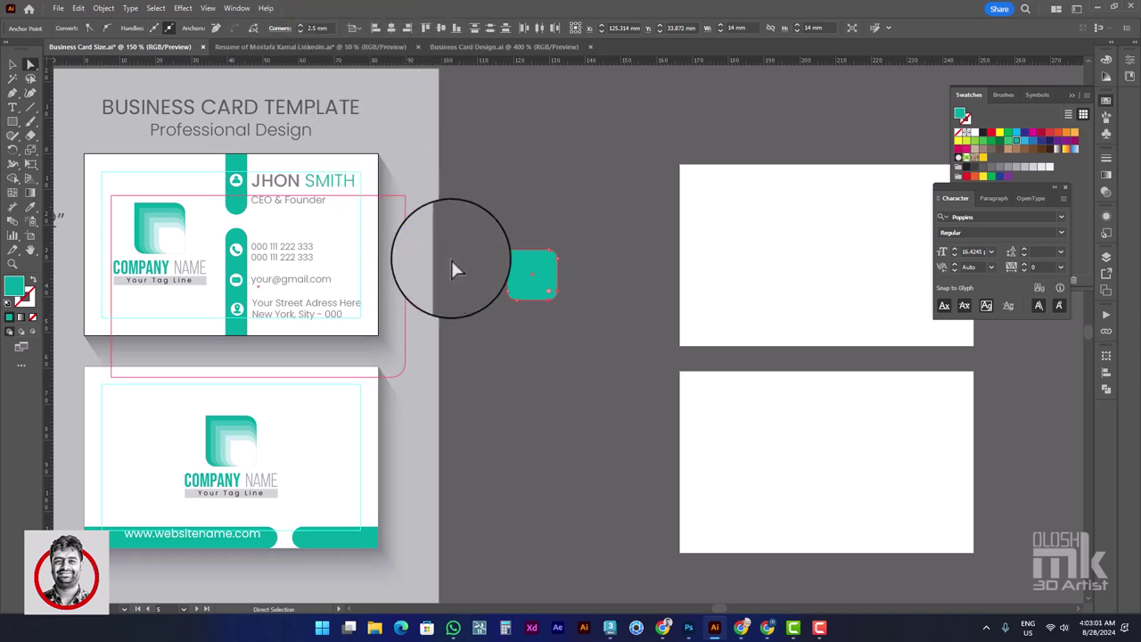
# Make a 5.5 × 5.5 mm scaled-down copy of the teal square, anchored at its lower-right corner
pyautogui.scroll(1, 451, 260)
pyautogui.moveTo(578, 216); pyautogui.dragTo(614, 266)
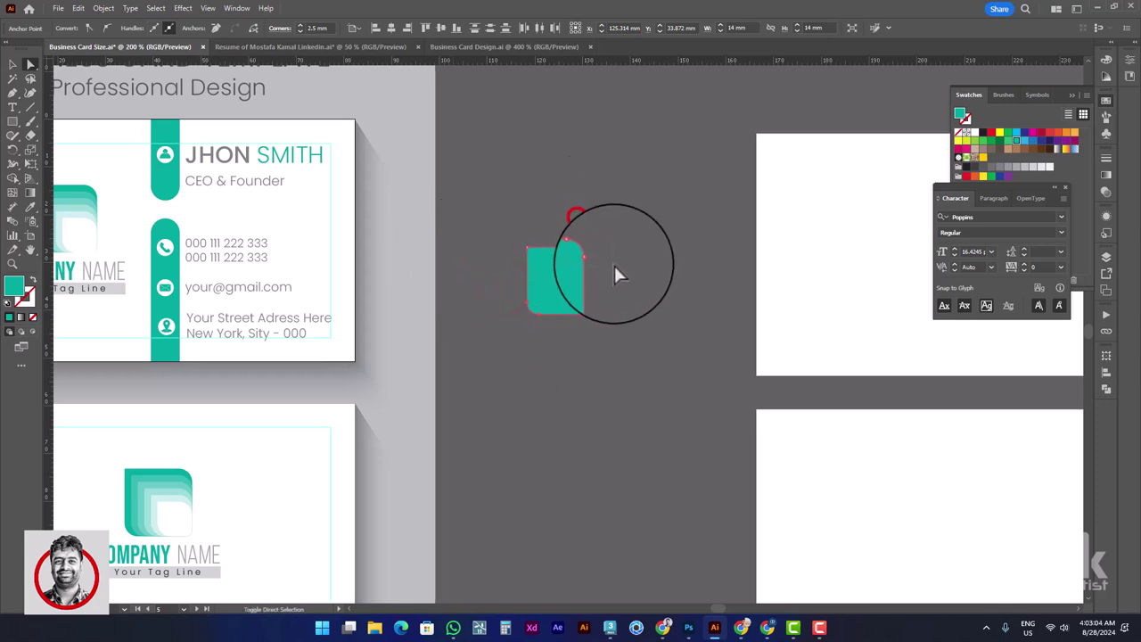
pyautogui.click(330, 28)
pyautogui.click(16, 65)
pyautogui.press('space')
pyautogui.moveTo(286, 224); pyautogui.dragTo(404, 244)
pyautogui.scroll(1, 142, 230)
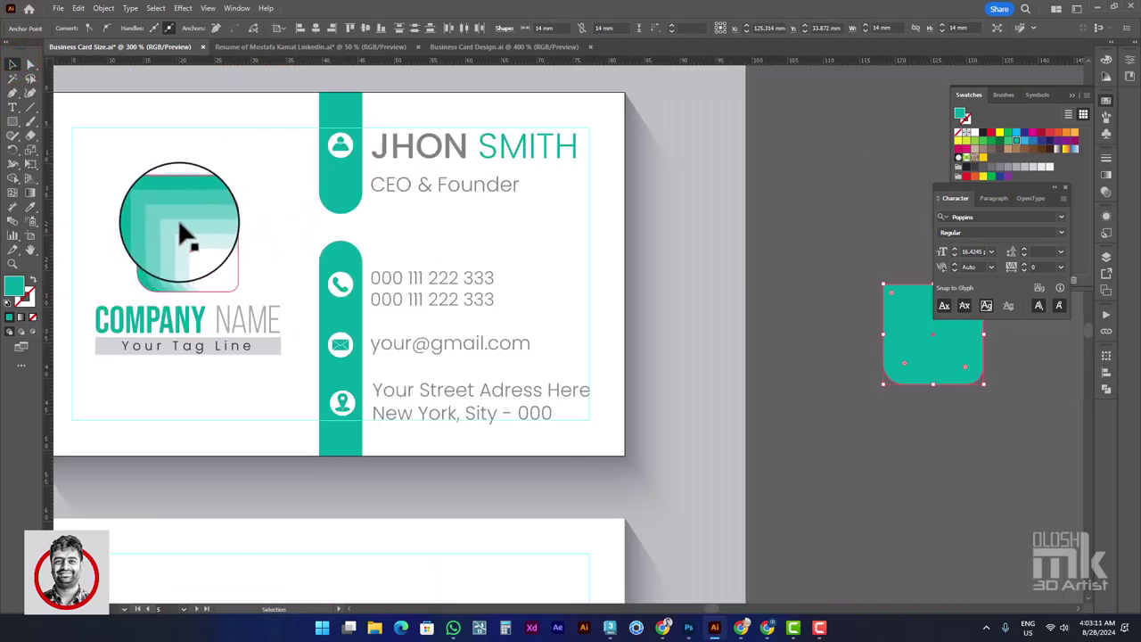
pyautogui.click(814, 357)
pyautogui.press('space')
pyautogui.moveTo(889, 369); pyautogui.dragTo(698, 325)
pyautogui.click(703, 315)
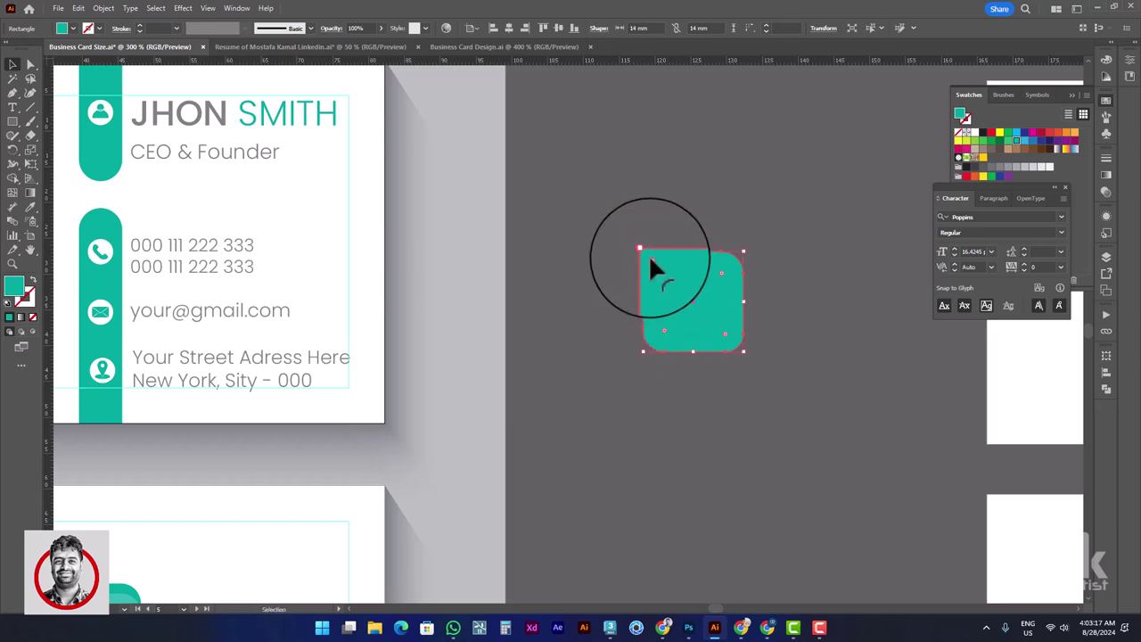
pyautogui.moveTo(652, 258); pyautogui.dragTo(705, 311)
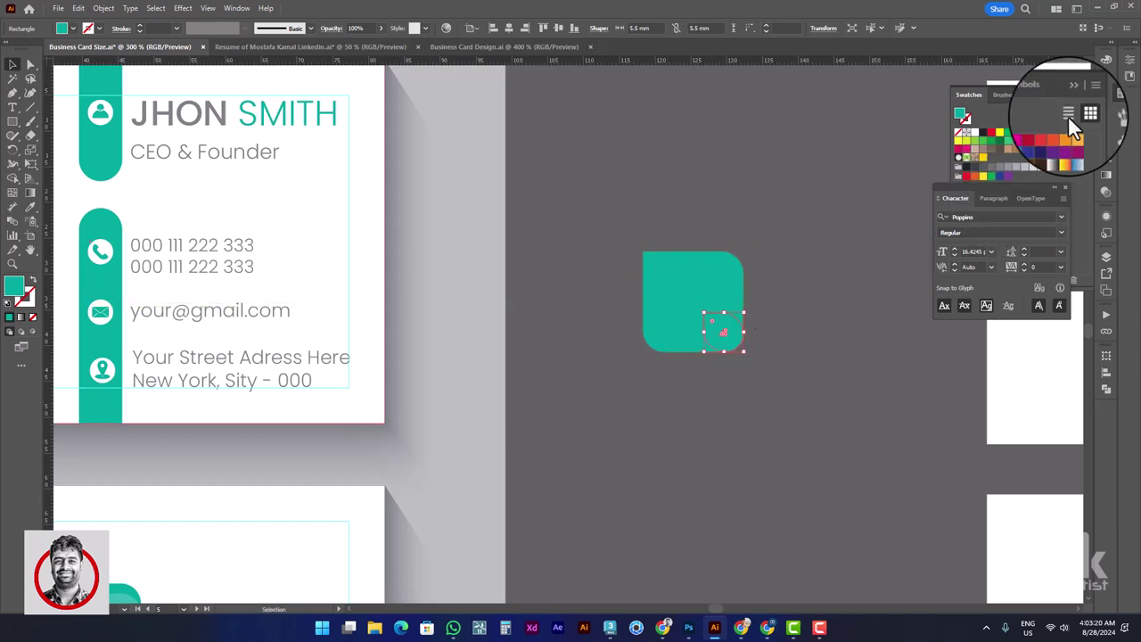
# Fill the small copy with white (FFFFFF)
pyautogui.click(975, 132)
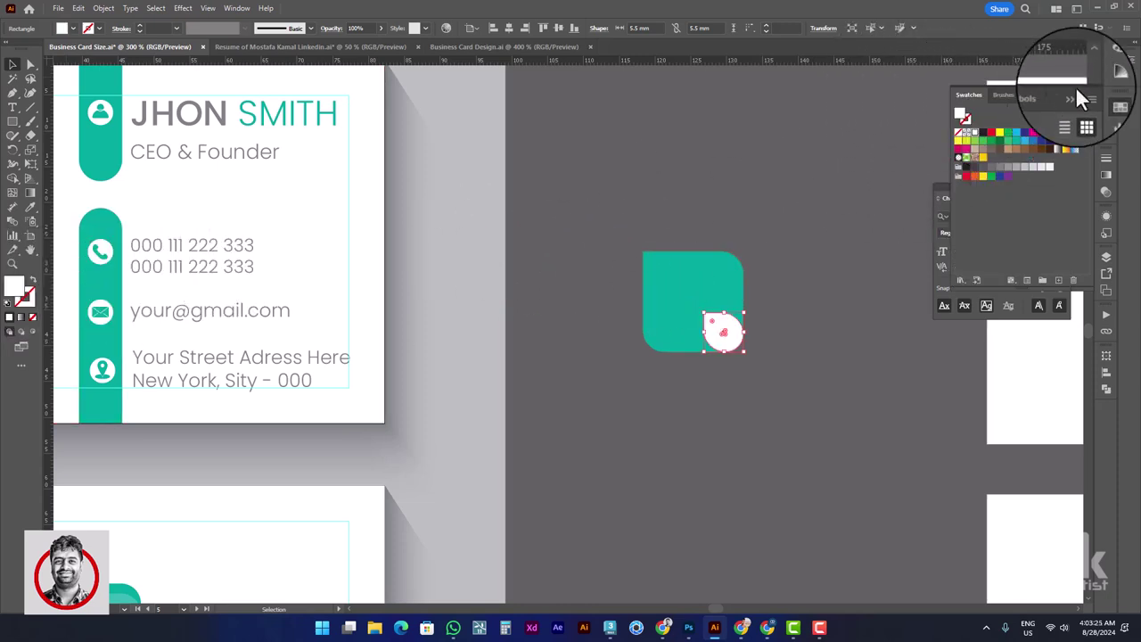
pyautogui.click(1120, 104)
pyautogui.click(1105, 59)
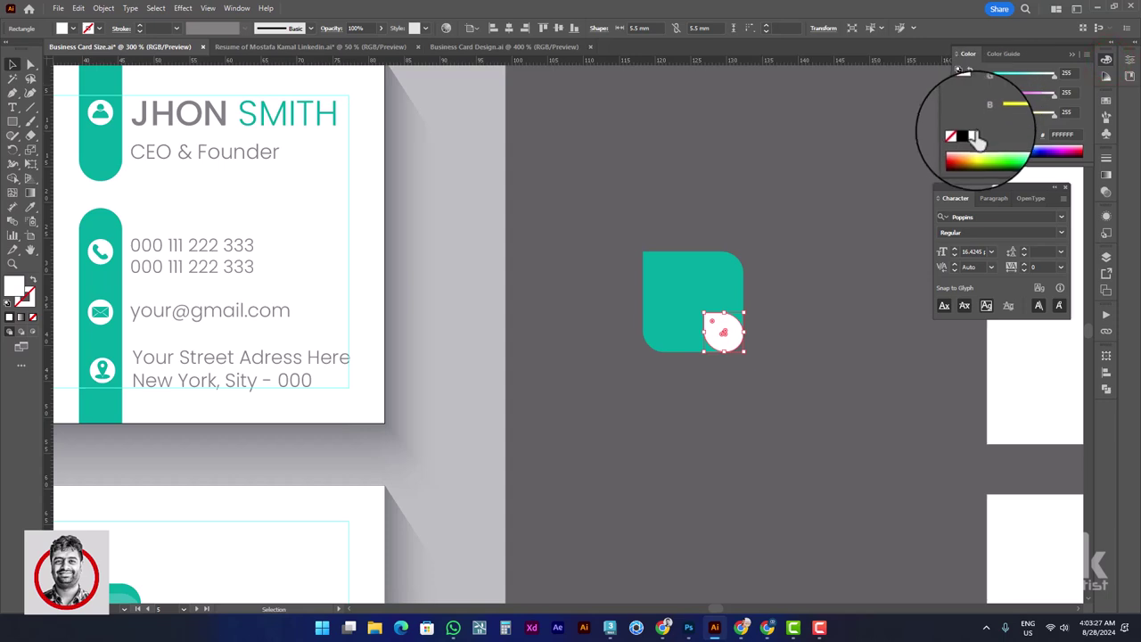
pyautogui.doubleClick(14, 285)
pyautogui.click(524, 210)
pyautogui.click(601, 231)
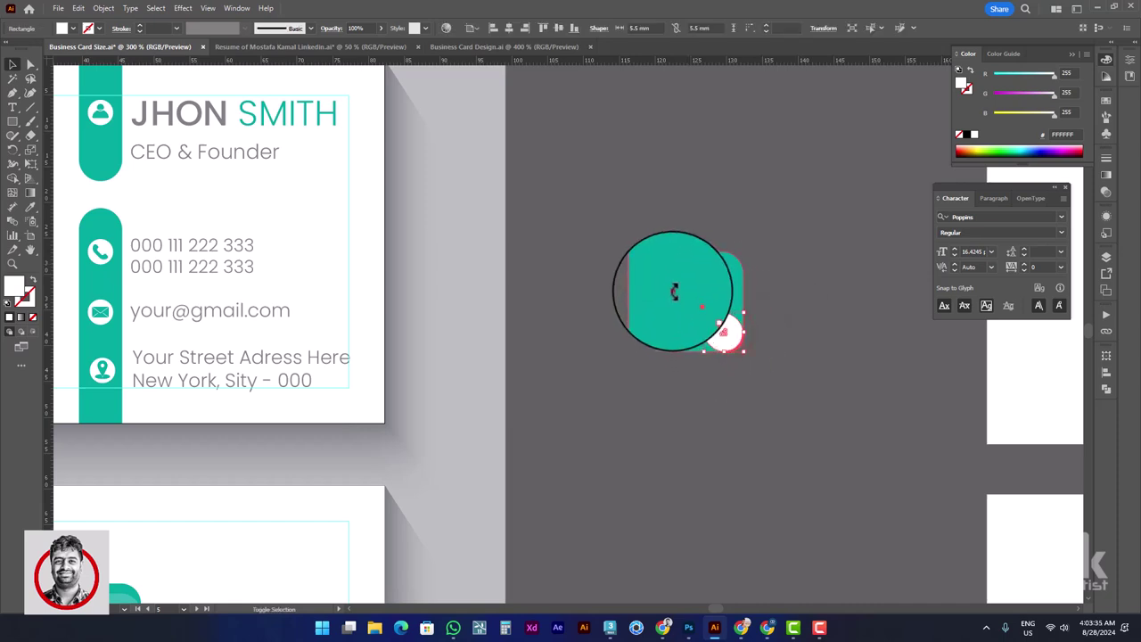
# Select the teal square together with its white copy and set the blend spacing to 6 specified steps
pyautogui.click(673, 283)
pyautogui.click(103, 8)
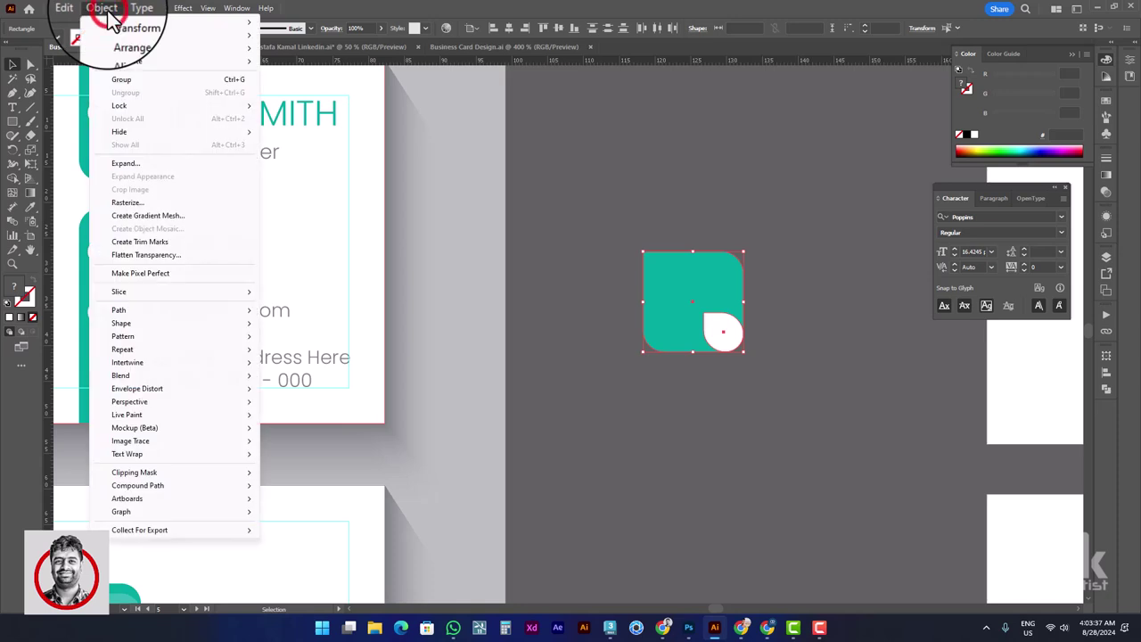
pyautogui.moveTo(175, 377)
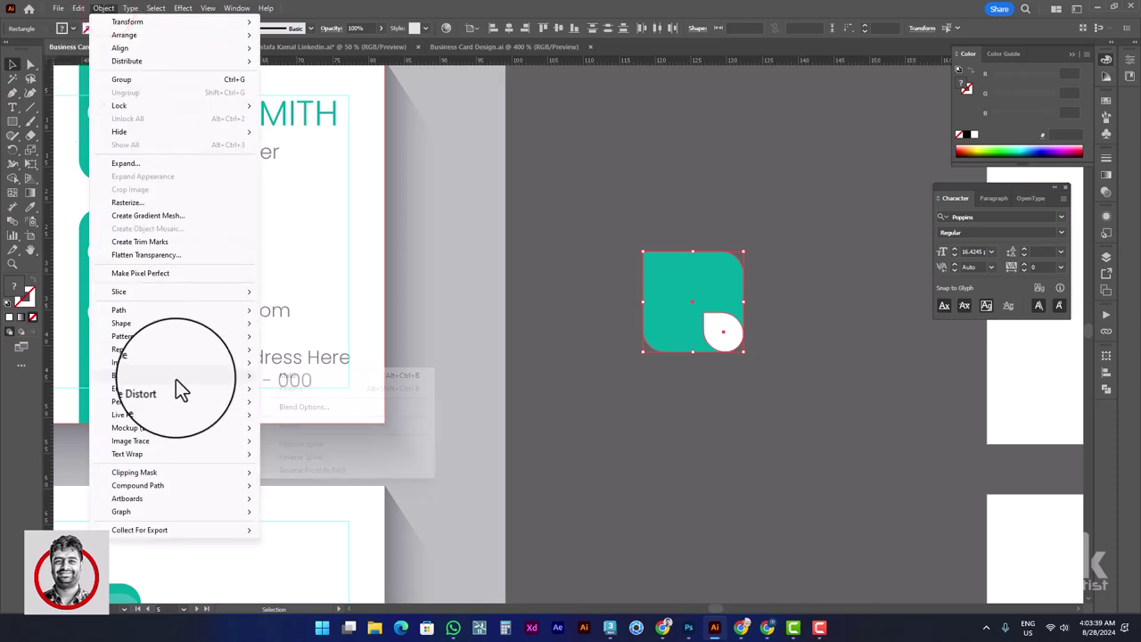
pyautogui.click(308, 407)
pyautogui.moveTo(640, 264); pyautogui.dragTo(583, 266)
pyautogui.write('6')
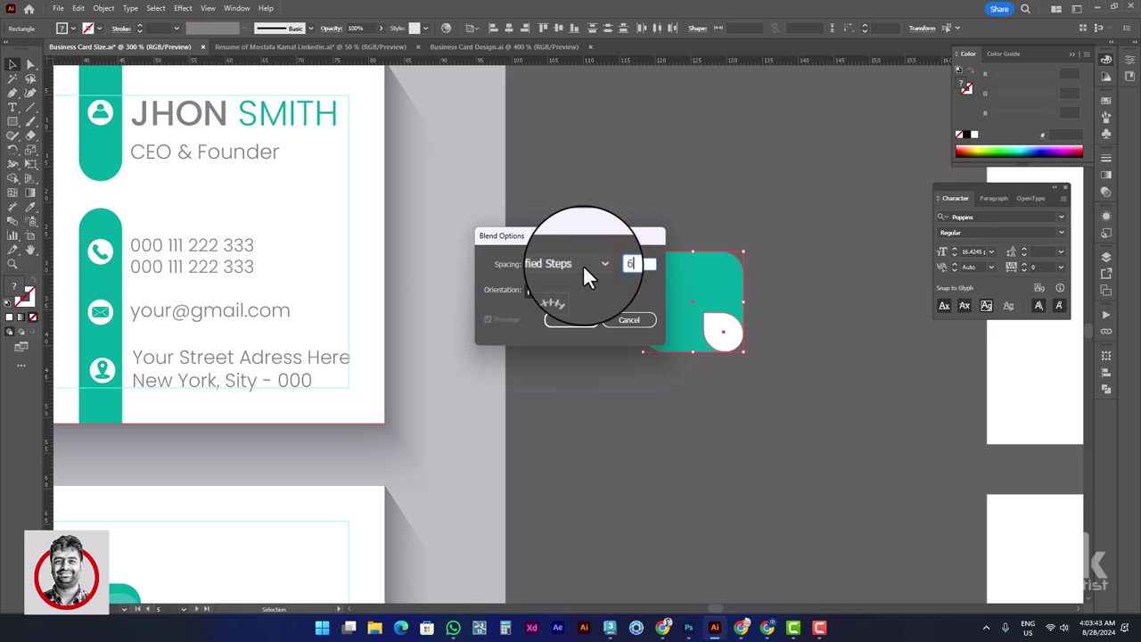
pyautogui.click(577, 264)
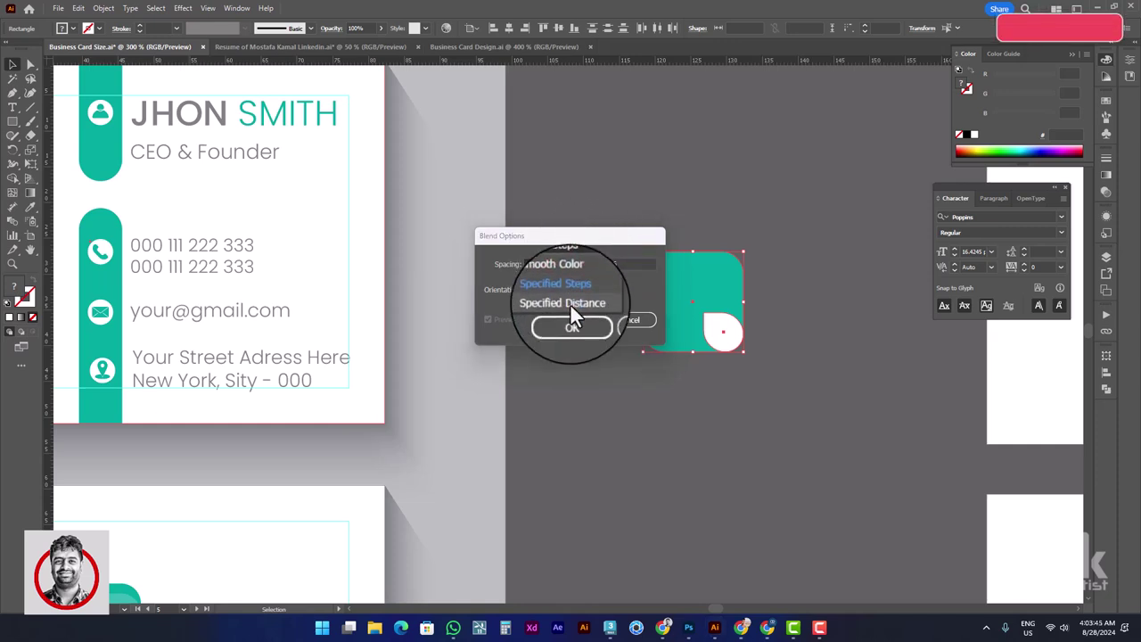
pyautogui.click(578, 284)
pyautogui.click(579, 323)
# Make a blend between the teal square and the small white copy
pyautogui.click(103, 8)
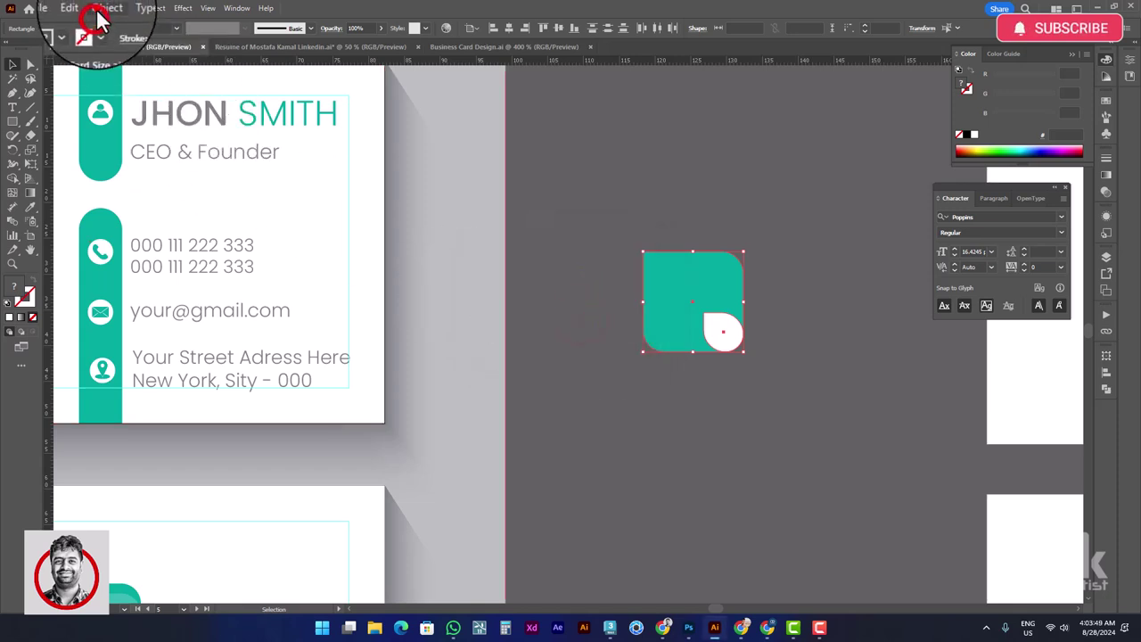
pyautogui.click(171, 375)
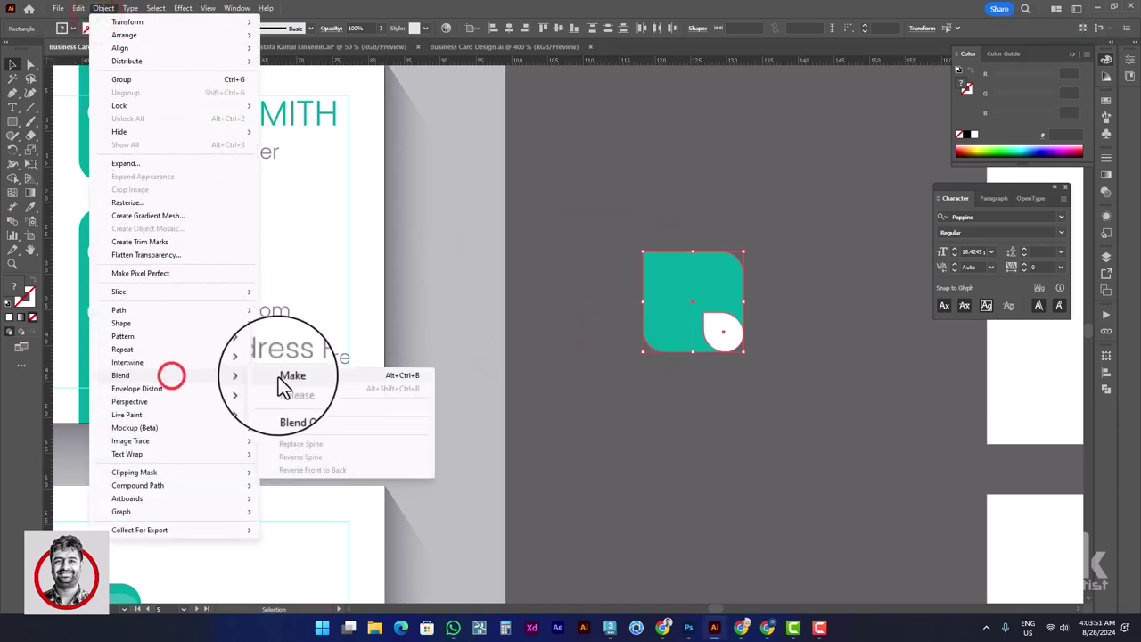
pyautogui.click(279, 377)
pyautogui.click(705, 408)
pyautogui.scroll(-1, 647, 385)
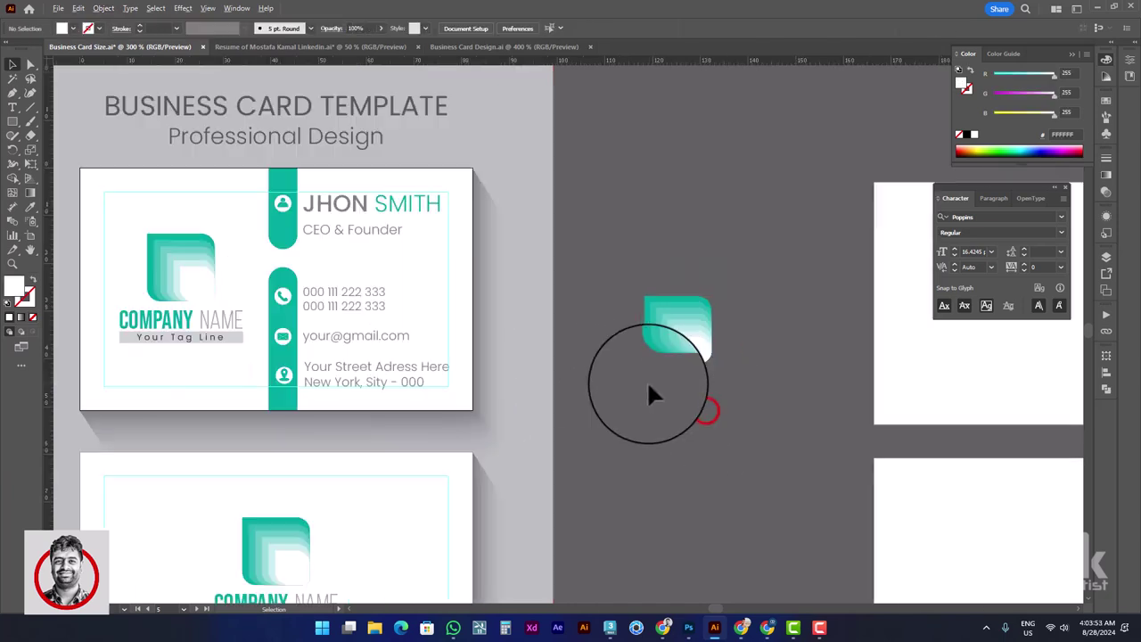
pyautogui.scroll(1, 183, 262)
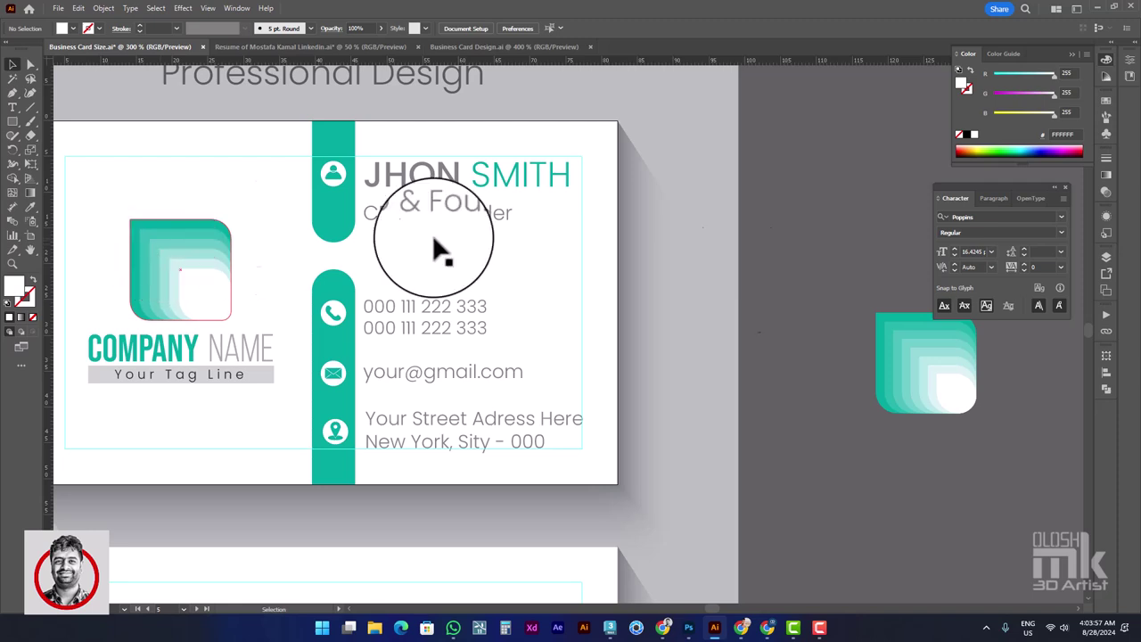
# Change the blended logo's spacing to 4 specified steps
pyautogui.click(960, 379)
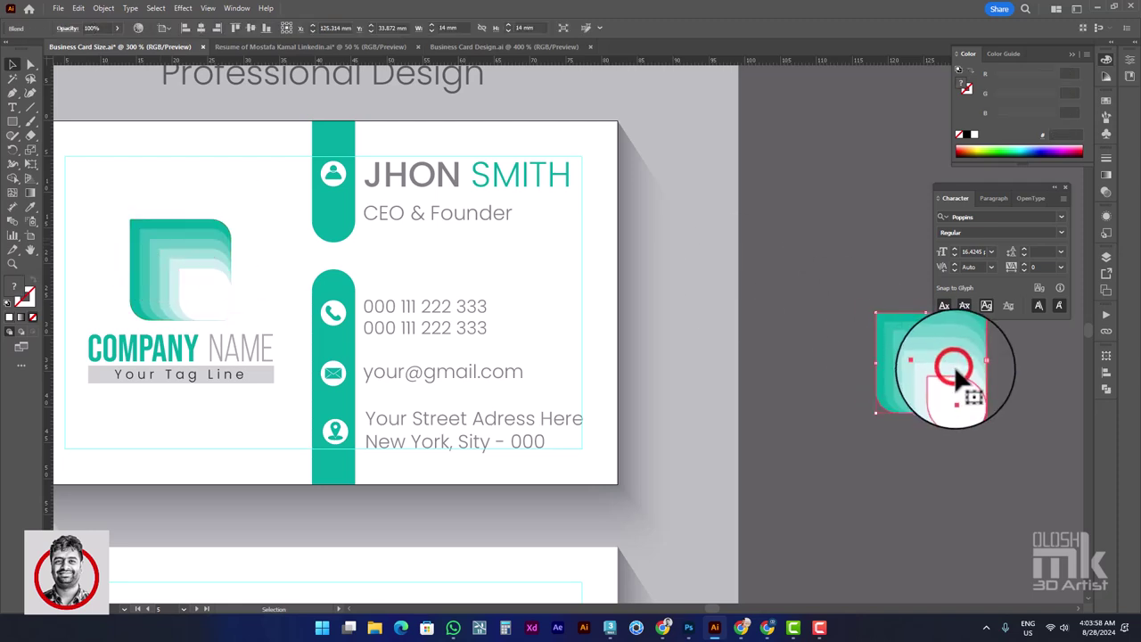
pyautogui.doubleClick(12, 223)
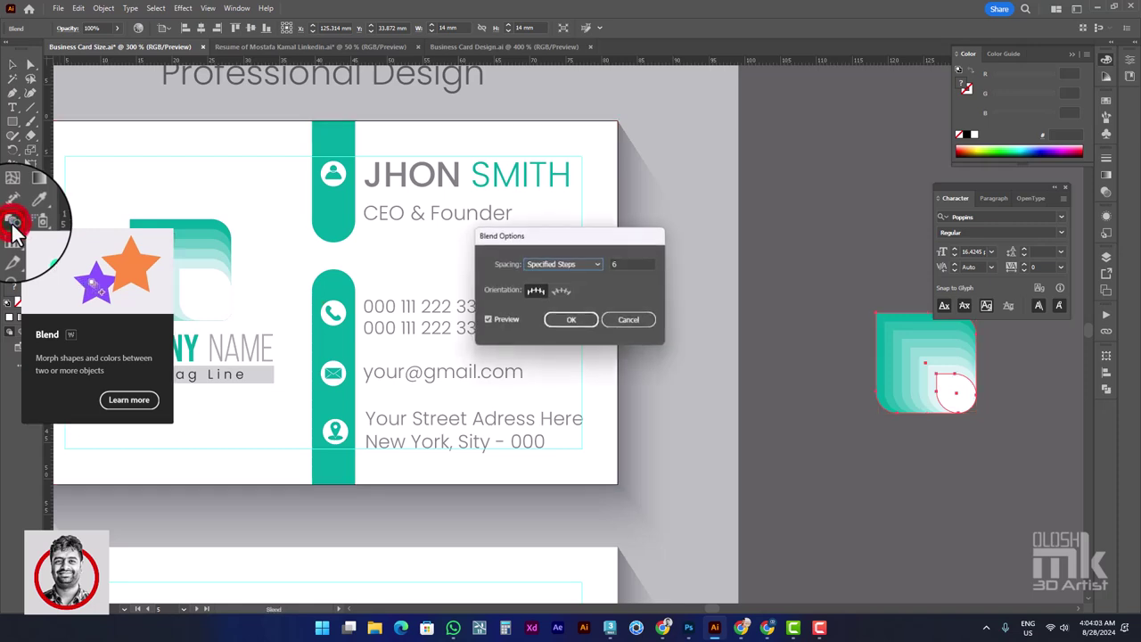
pyautogui.moveTo(624, 266); pyautogui.dragTo(536, 253)
pyautogui.write('4')
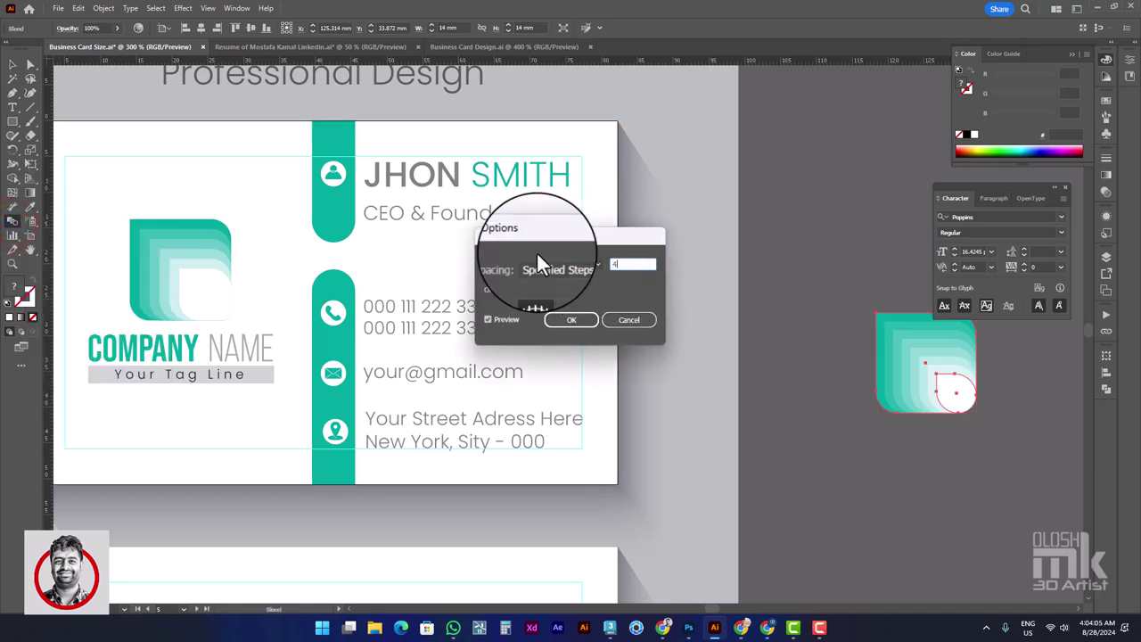
pyautogui.click(572, 319)
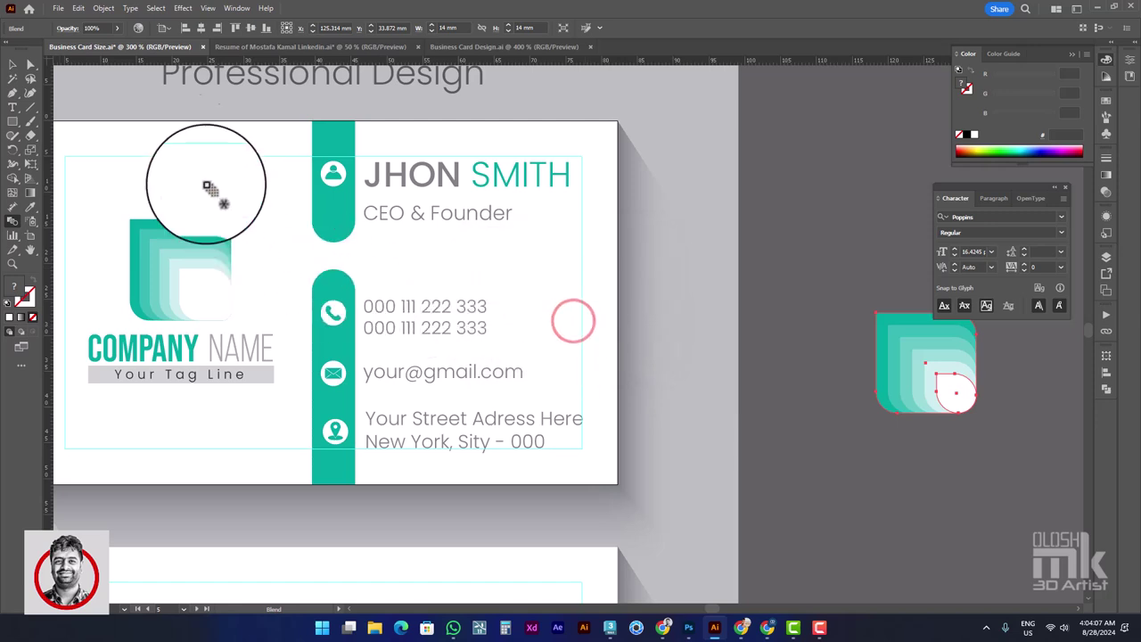
pyautogui.click(14, 64)
pyautogui.click(854, 387)
# Copy the company name and tag line group from the template's front card and place it directly below the new blended logo
pyautogui.scroll(-1, 820, 421)
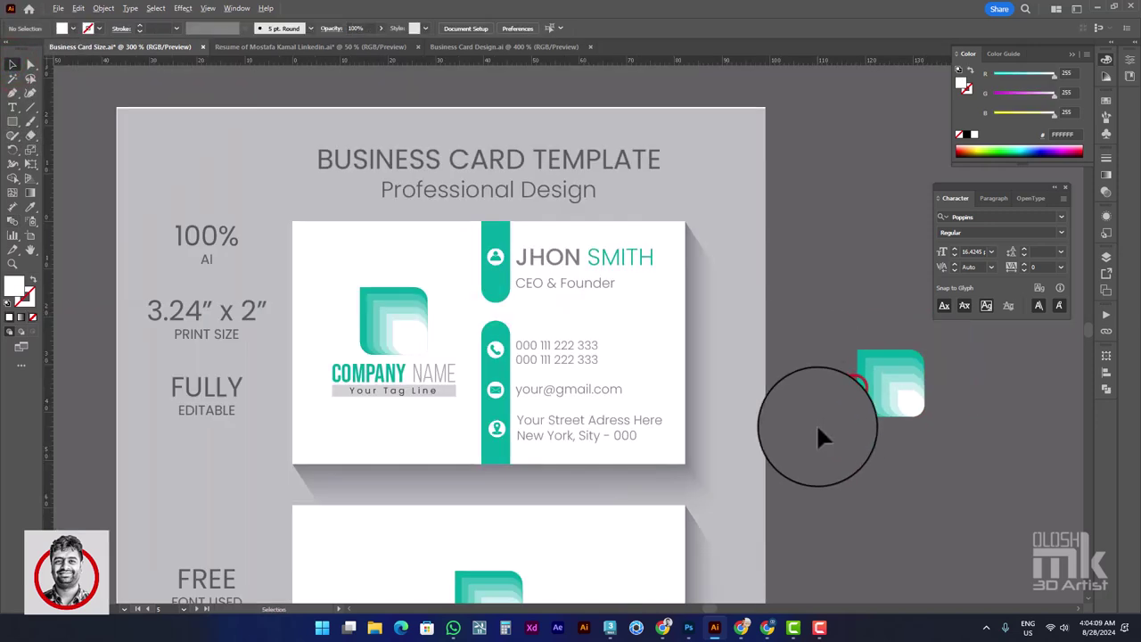
pyautogui.moveTo(965, 438); pyautogui.dragTo(770, 437)
pyautogui.click(245, 376)
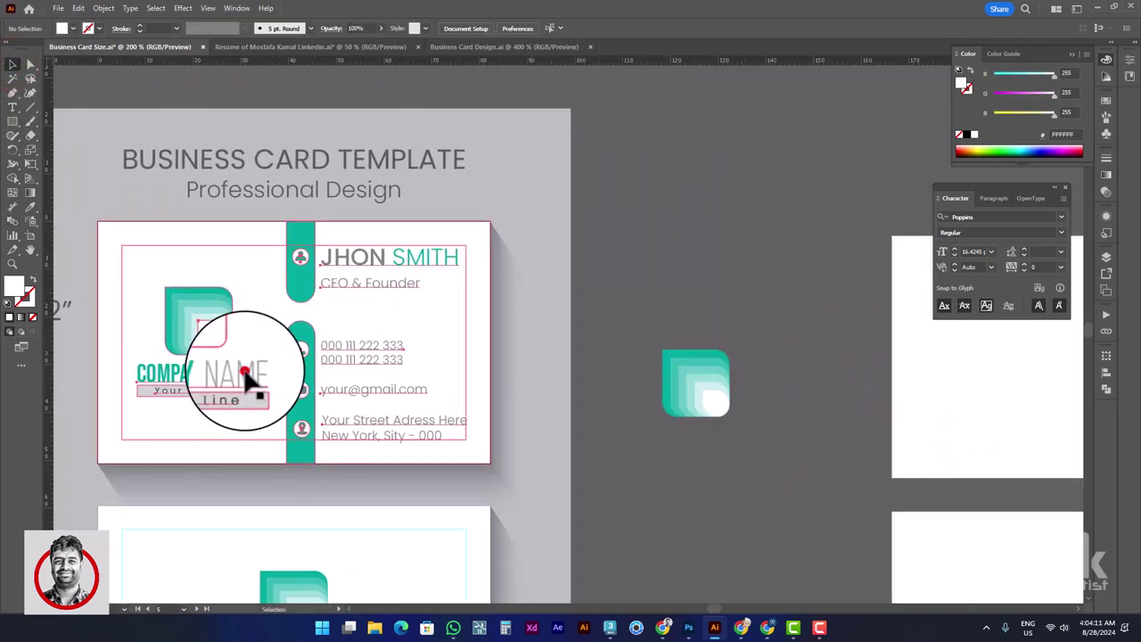
pyautogui.doubleClick(241, 374)
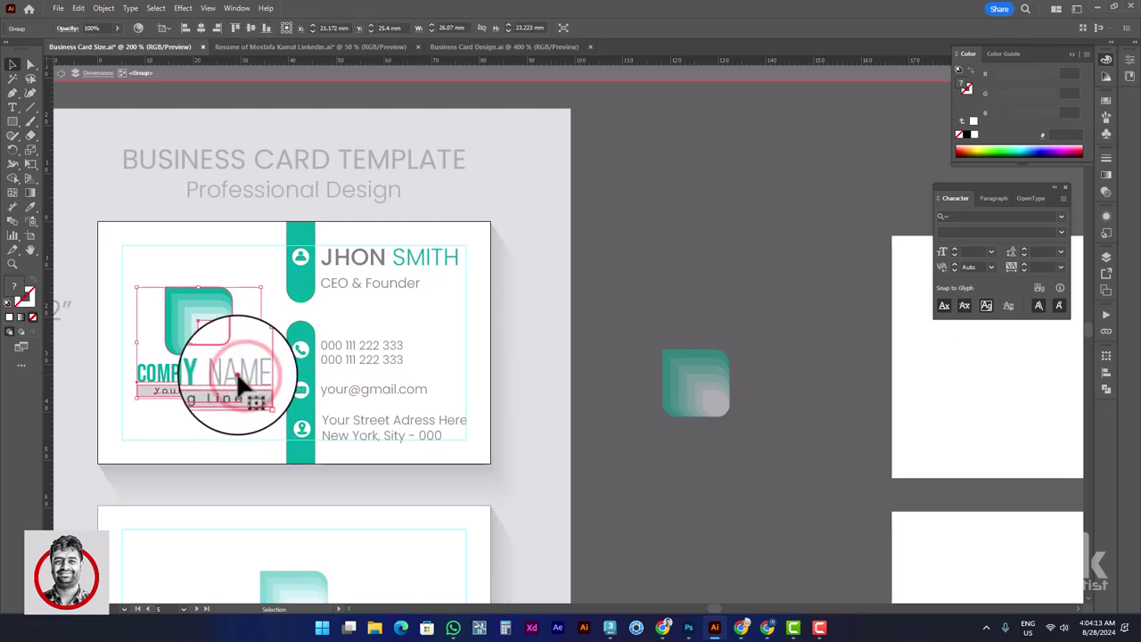
pyautogui.doubleClick(237, 374)
pyautogui.click(237, 373)
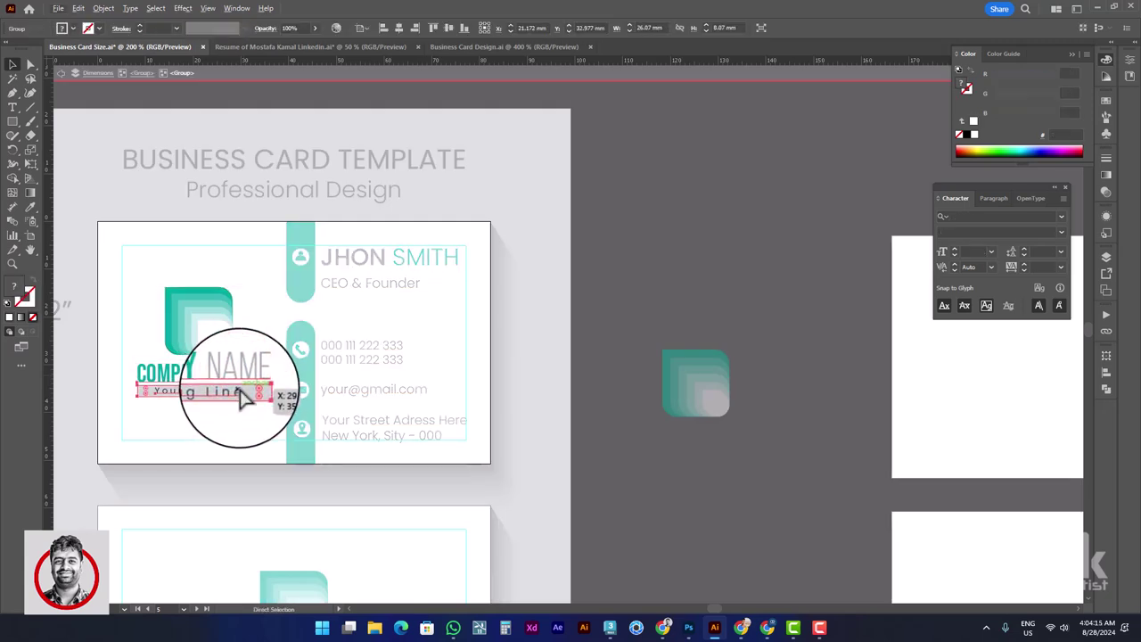
pyautogui.doubleClick(651, 399)
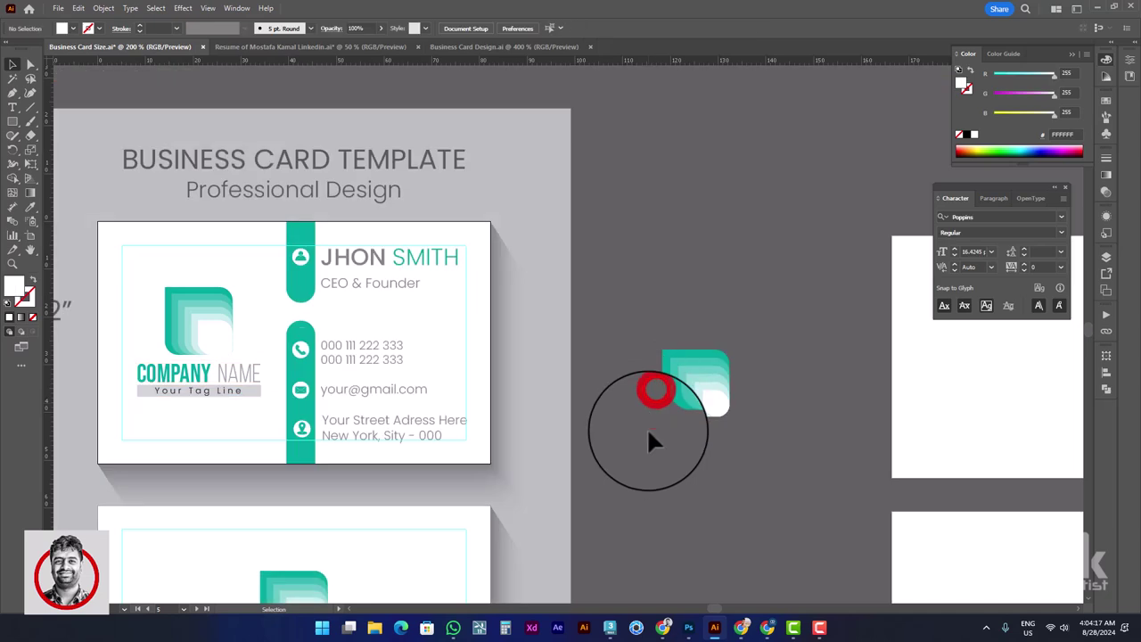
pyautogui.hotkey('ctrl', 'v')
pyautogui.moveTo(573, 334); pyautogui.dragTo(704, 438)
# Centre the company name and tag line group horizontally on the blended logo, using the logo as the key object
pyautogui.moveTo(733, 491); pyautogui.dragTo(645, 329)
pyautogui.click(704, 392)
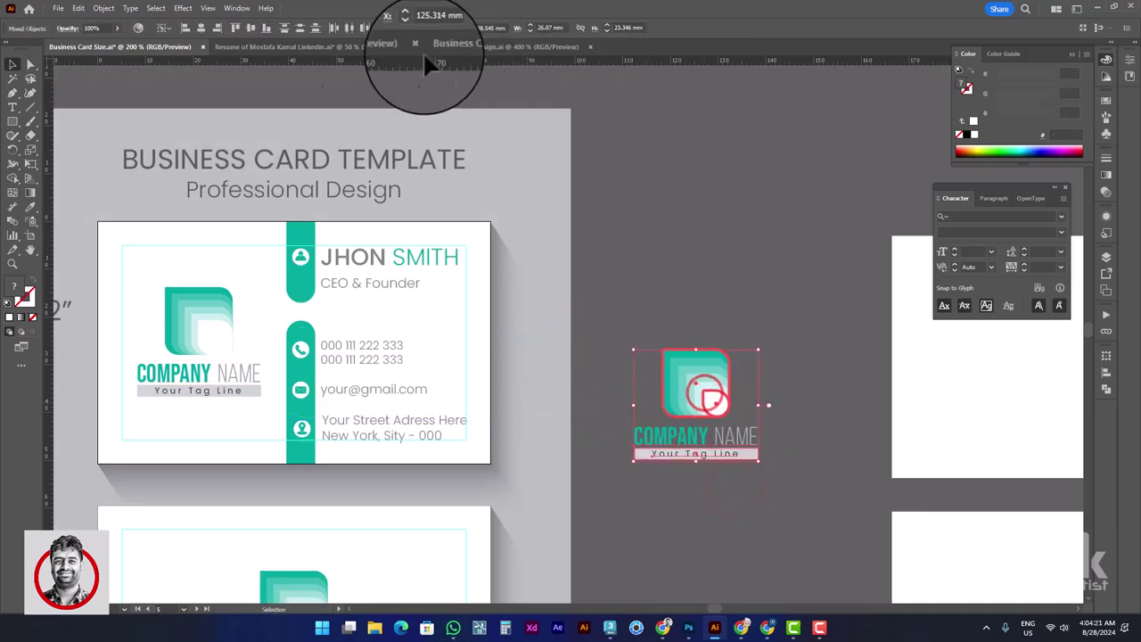
pyautogui.click(202, 27)
pyautogui.click(696, 220)
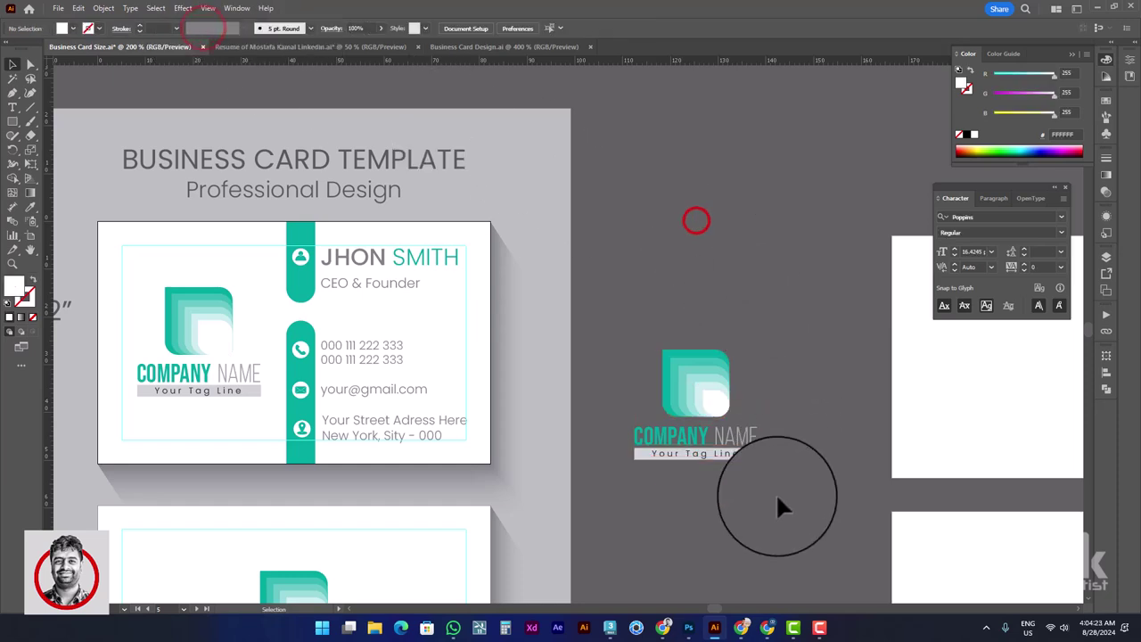
pyautogui.click(710, 459)
pyautogui.scroll(1, 701, 445)
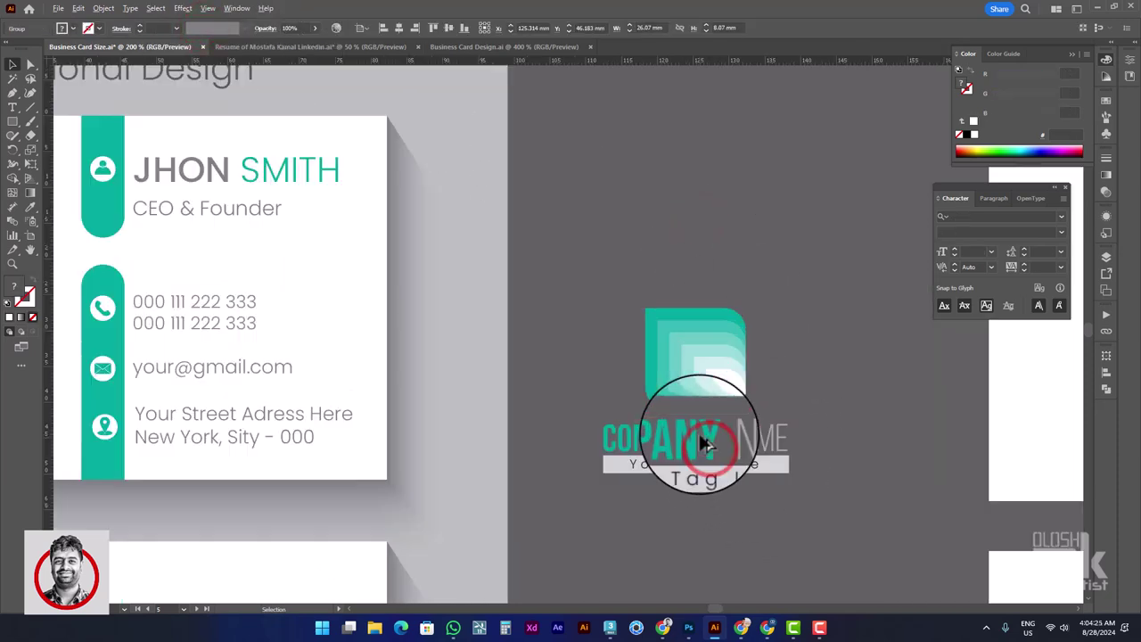
pyautogui.click(810, 376)
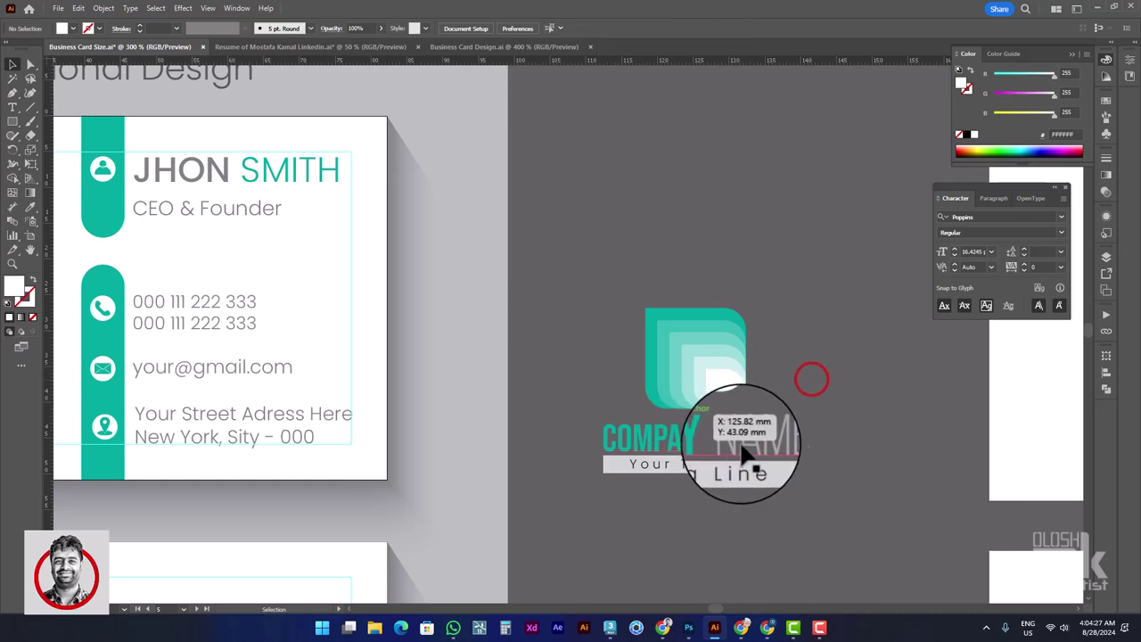
# Move the complete logo with its name and tag line onto the left part of the blank front artboard
pyautogui.scroll(-2, 710, 472)
pyautogui.moveTo(769, 502); pyautogui.dragTo(707, 405)
pyautogui.moveTo(777, 437); pyautogui.dragTo(764, 274)
pyautogui.click(587, 261)
pyautogui.moveTo(799, 311); pyautogui.dragTo(637, 312)
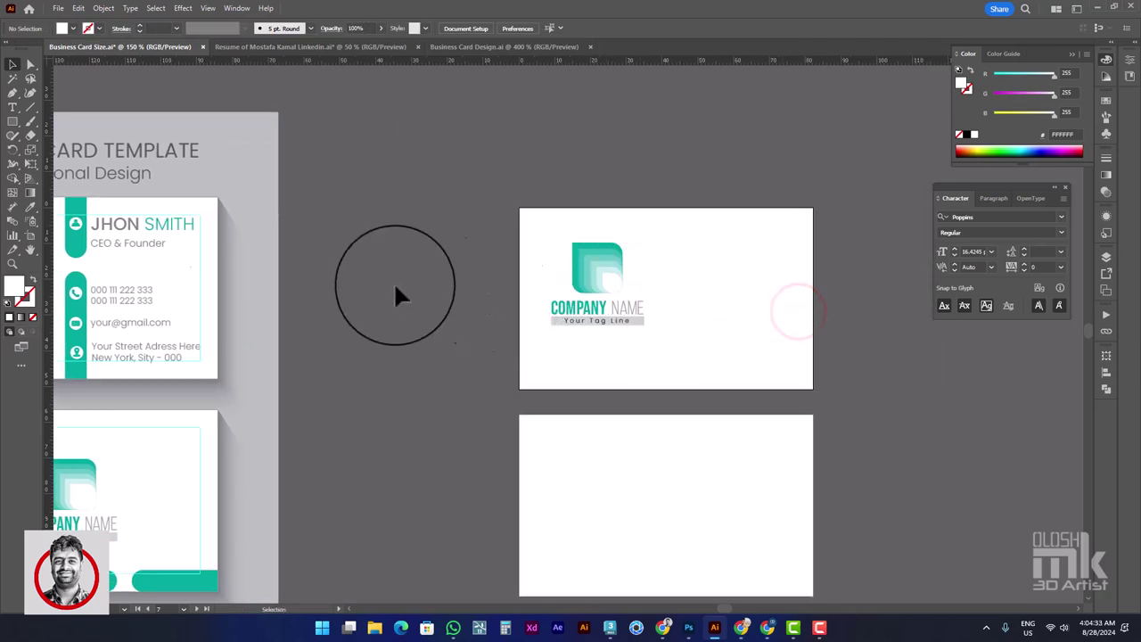
# Draw an 82.194 × 50.8 mm rectangle covering the front artboard, with no fill and a yellow (FFFF00) stroke
pyautogui.click(12, 120)
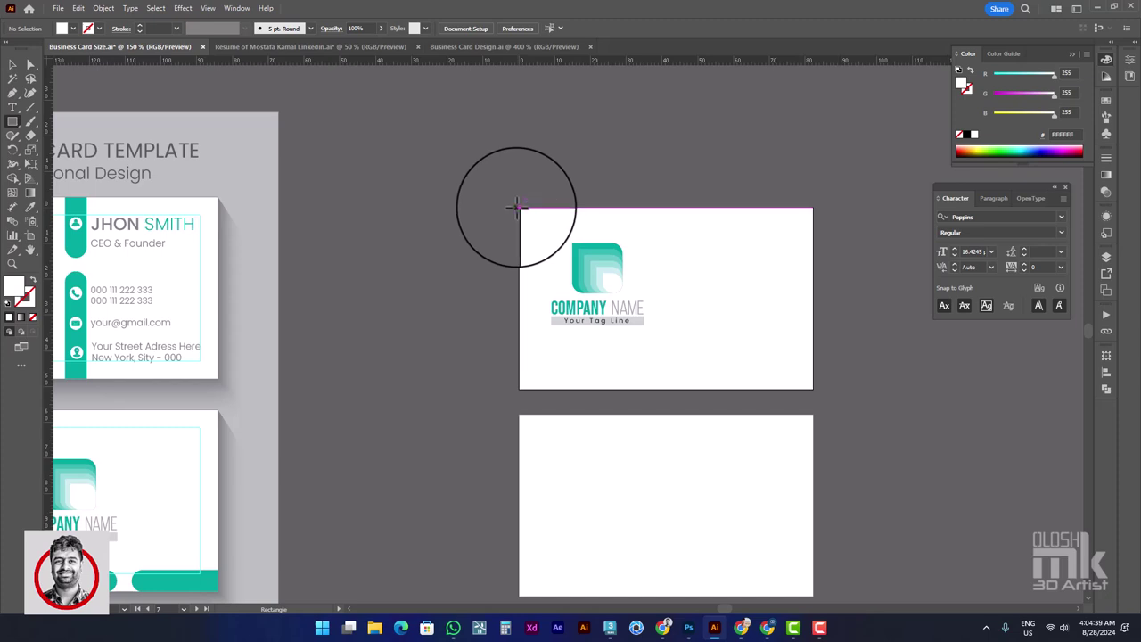
pyautogui.moveTo(519, 206); pyautogui.dragTo(813, 388)
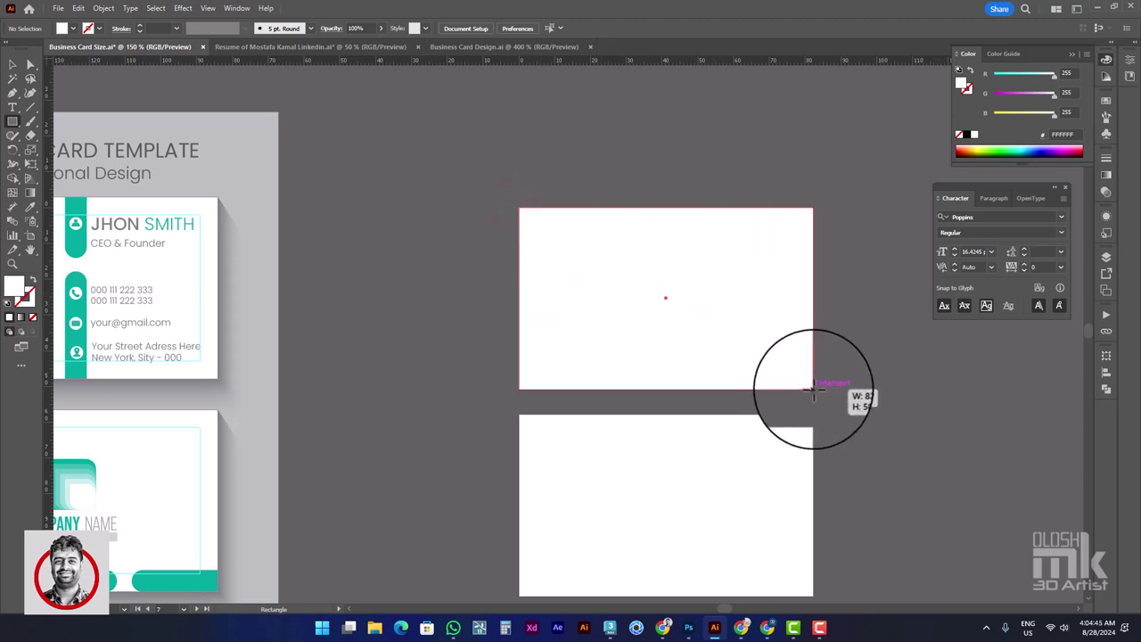
pyautogui.moveTo(813, 389); pyautogui.dragTo(813, 390)
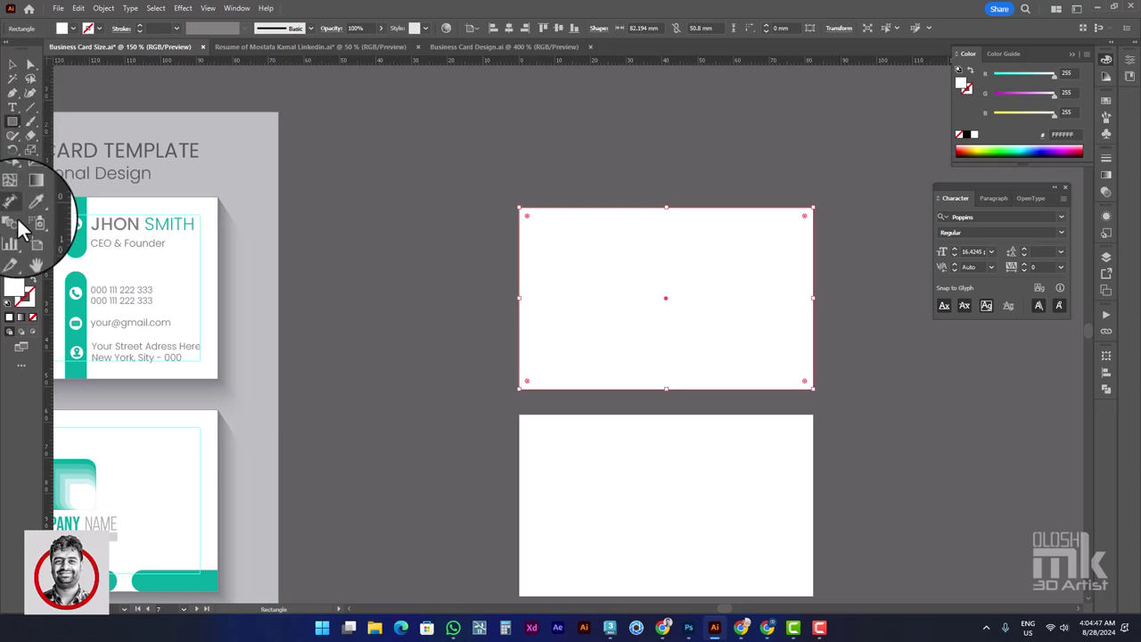
pyautogui.click(32, 280)
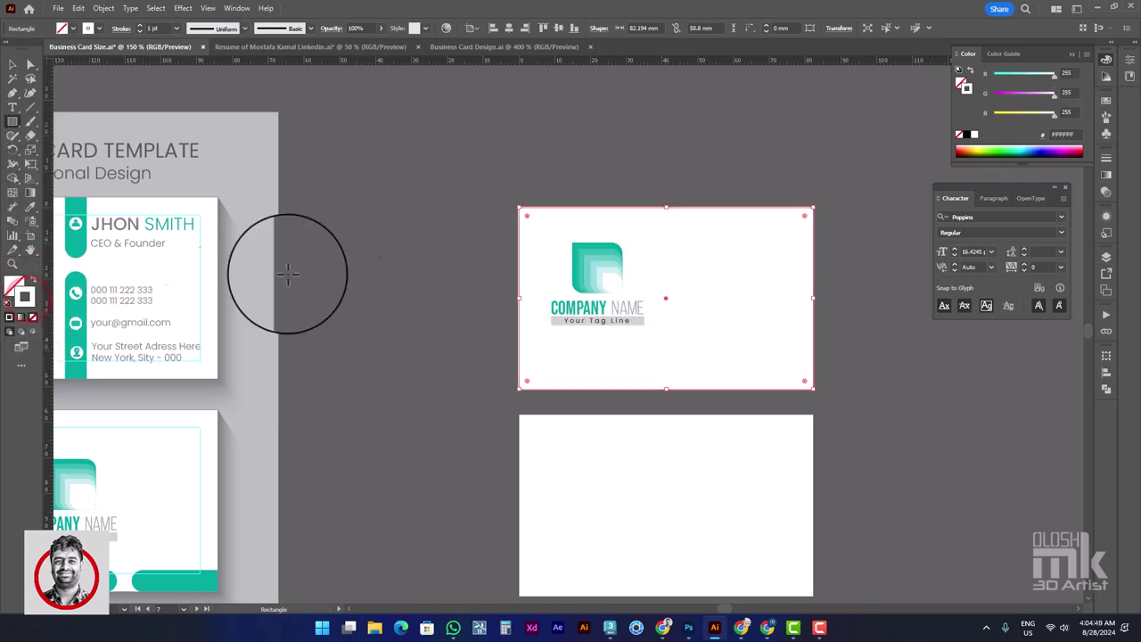
pyautogui.click(993, 112)
pyautogui.click(103, 8)
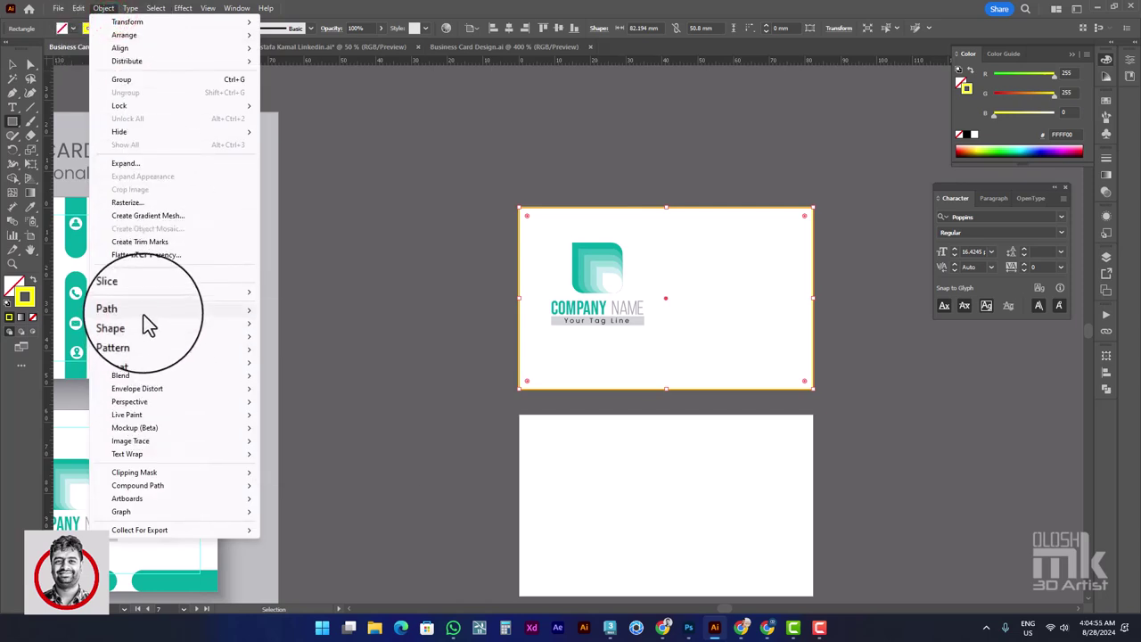
pyautogui.moveTo(142, 315)
pyautogui.click(309, 393)
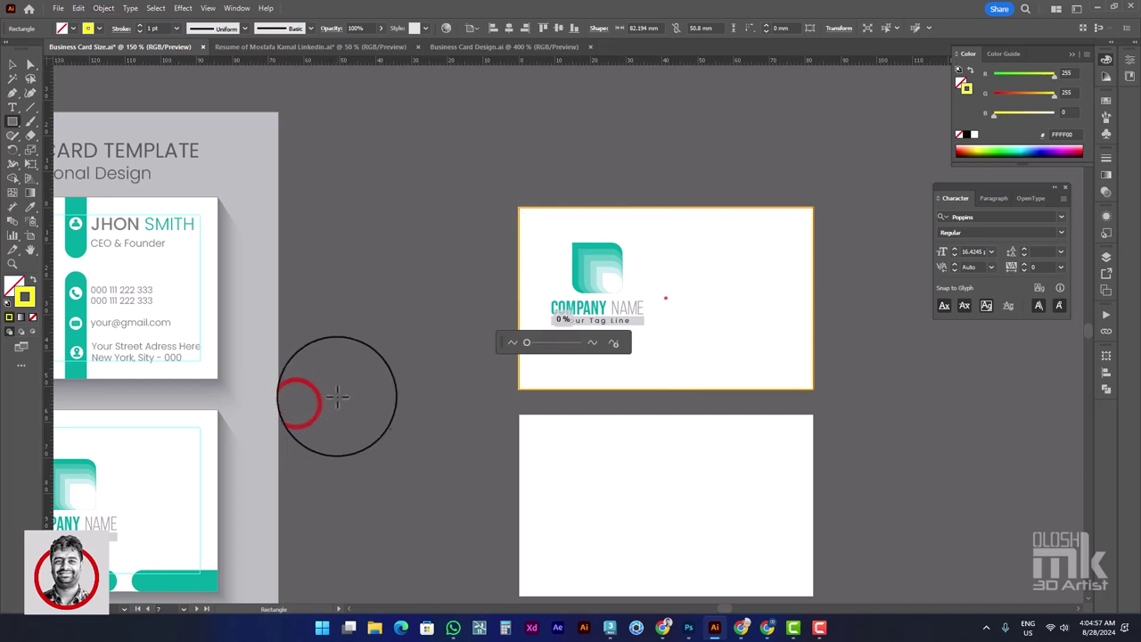
pyautogui.press('v')
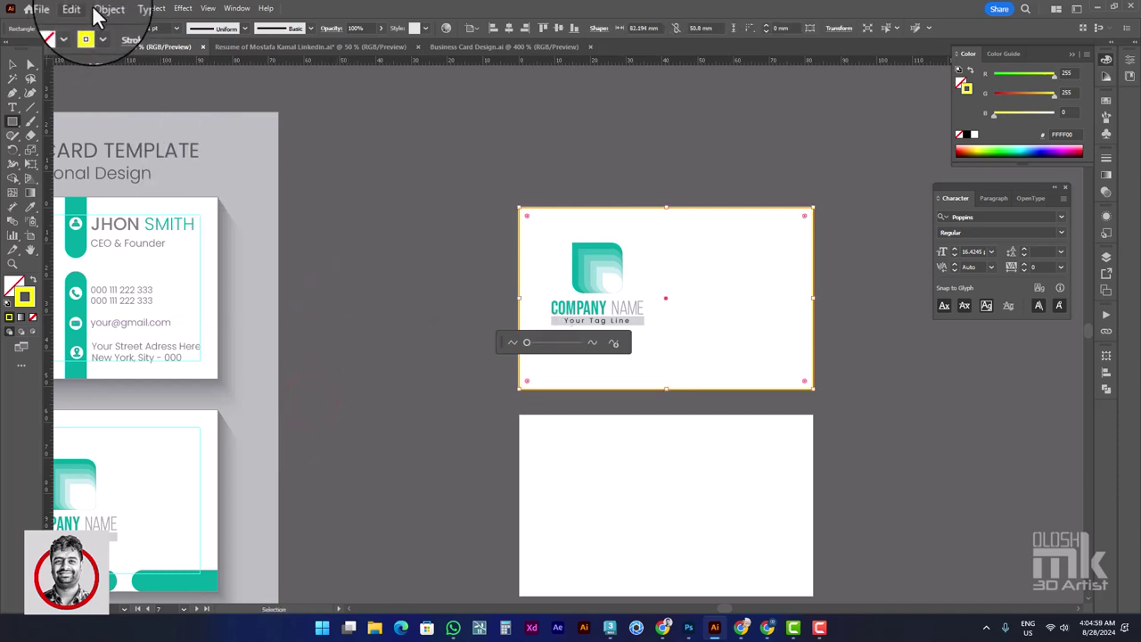
# Offset the yellow rectangle's path inward by -5 mm with mitered joins
pyautogui.click(103, 8)
pyautogui.click(210, 310)
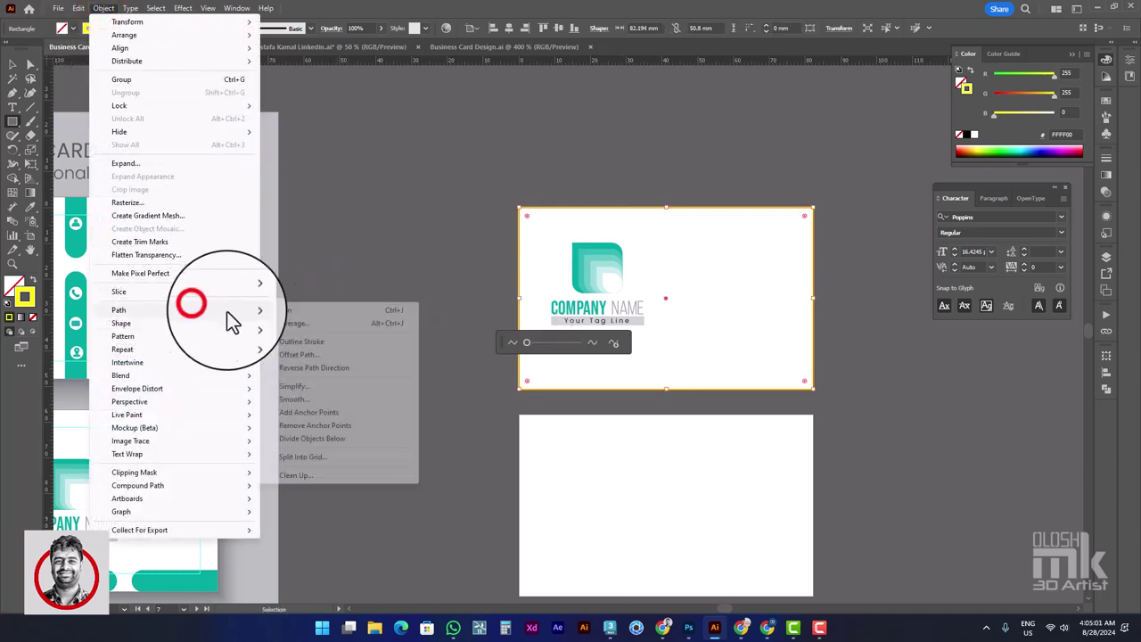
pyautogui.click(311, 354)
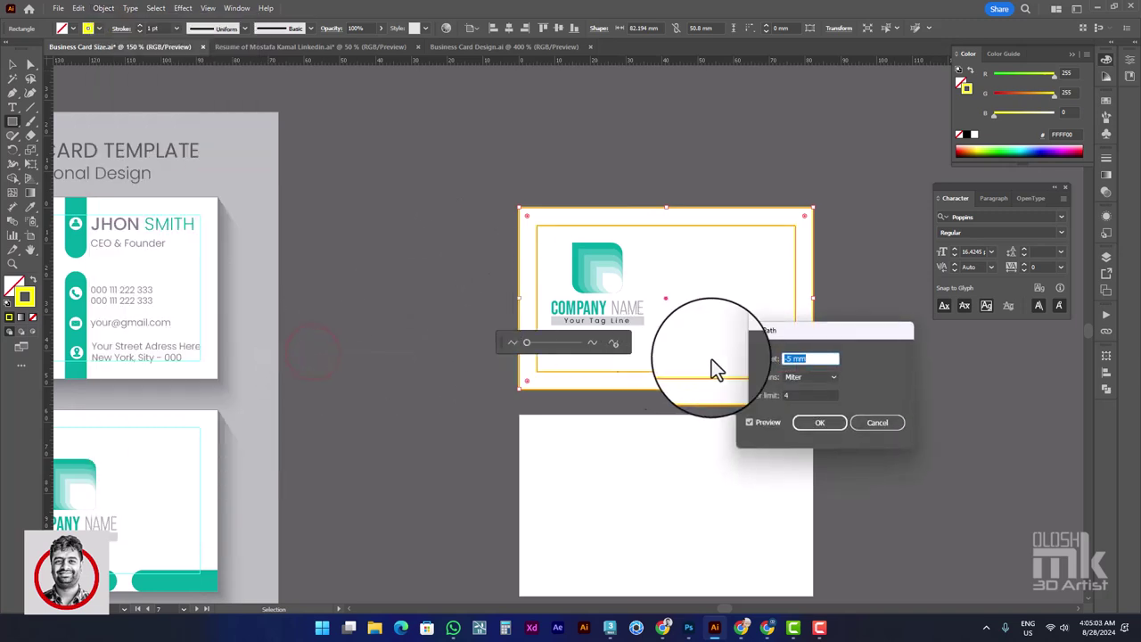
pyautogui.click(806, 424)
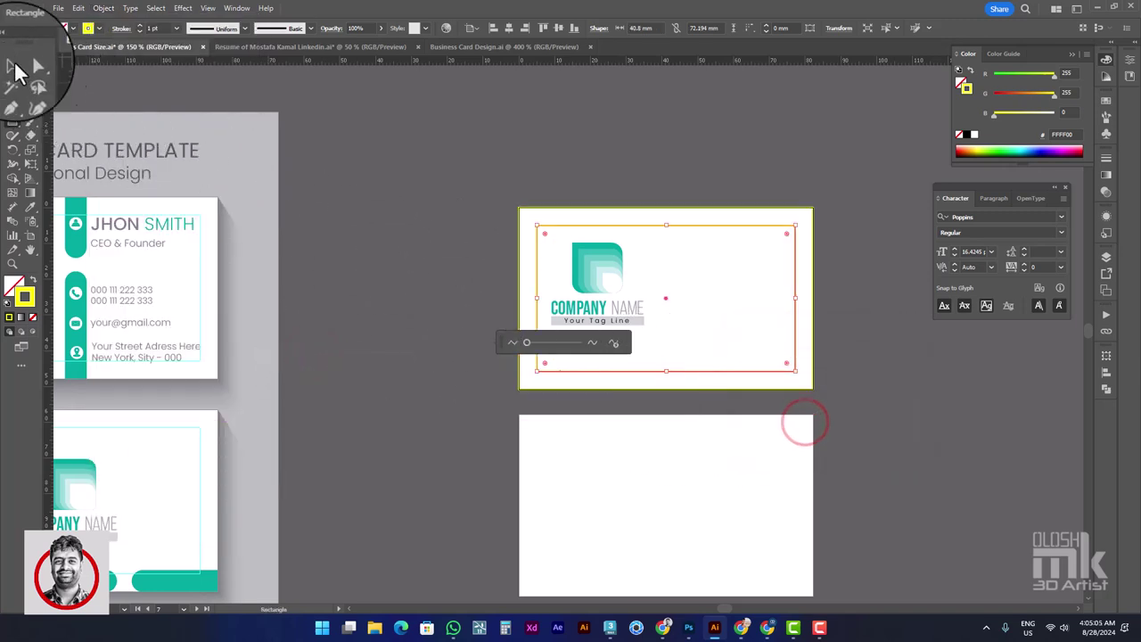
# Delete the outer yellow rectangle on the front artboard's edge
pyautogui.click(195, 185)
pyautogui.click(522, 208)
pyautogui.press('Delete')
# Convert the inset yellow rectangle on the front artboard into margin guides
pyautogui.click(667, 227)
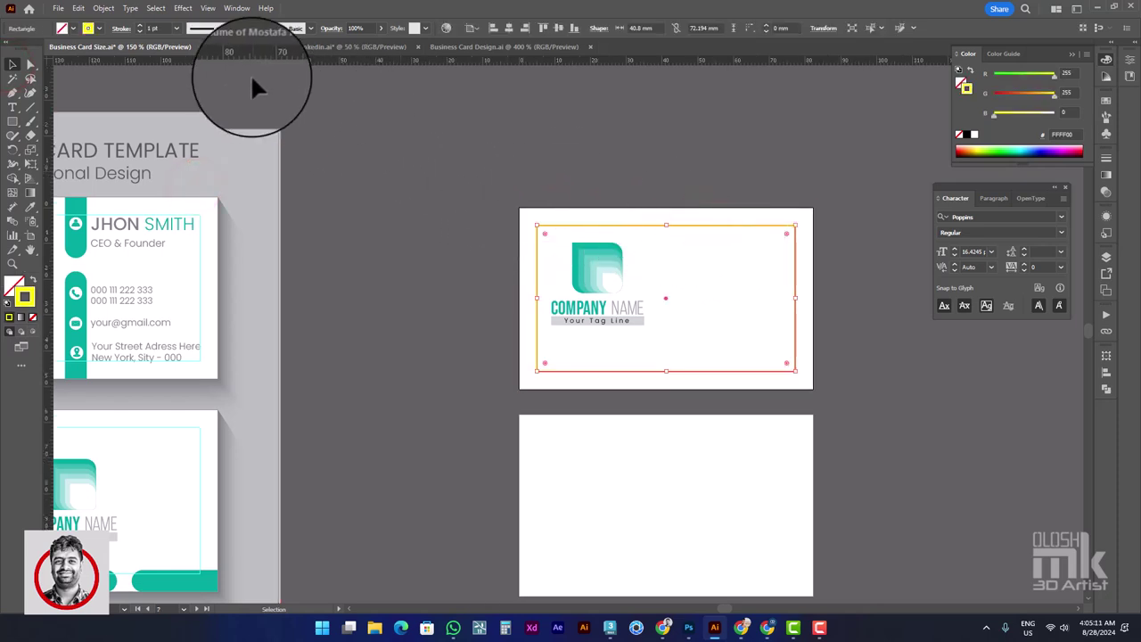
pyautogui.click(208, 8)
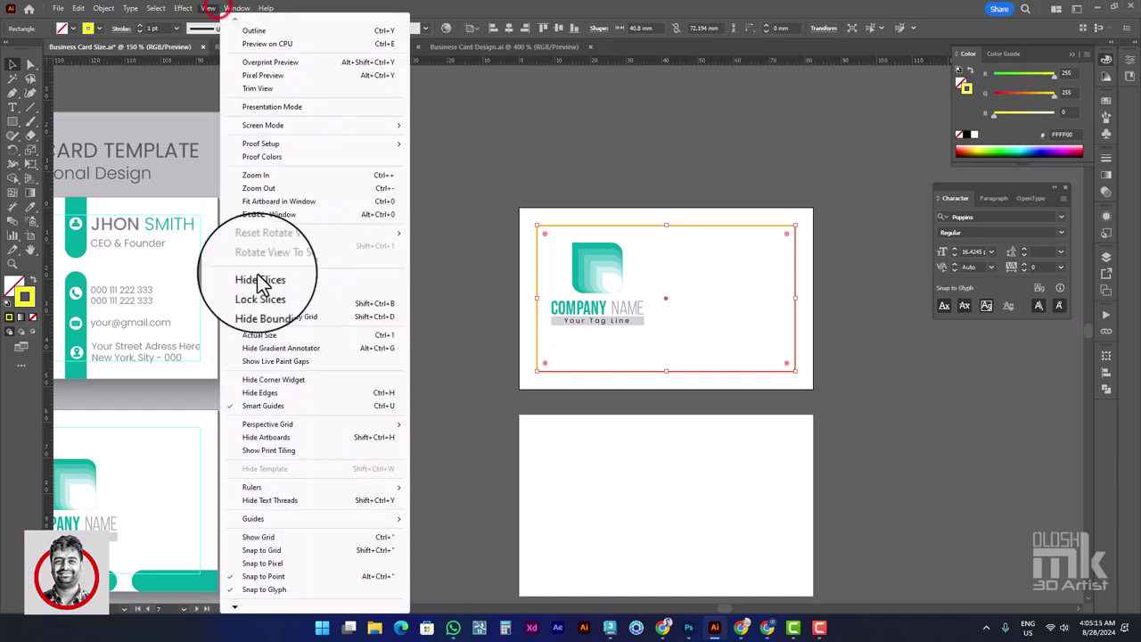
pyautogui.moveTo(295, 519)
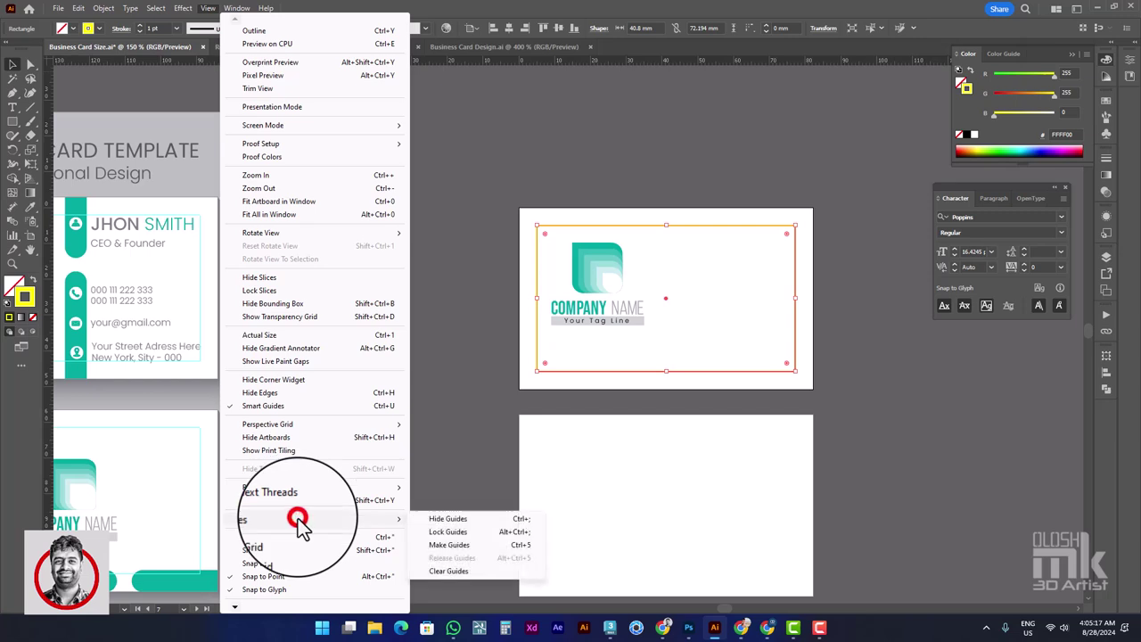
pyautogui.click(448, 546)
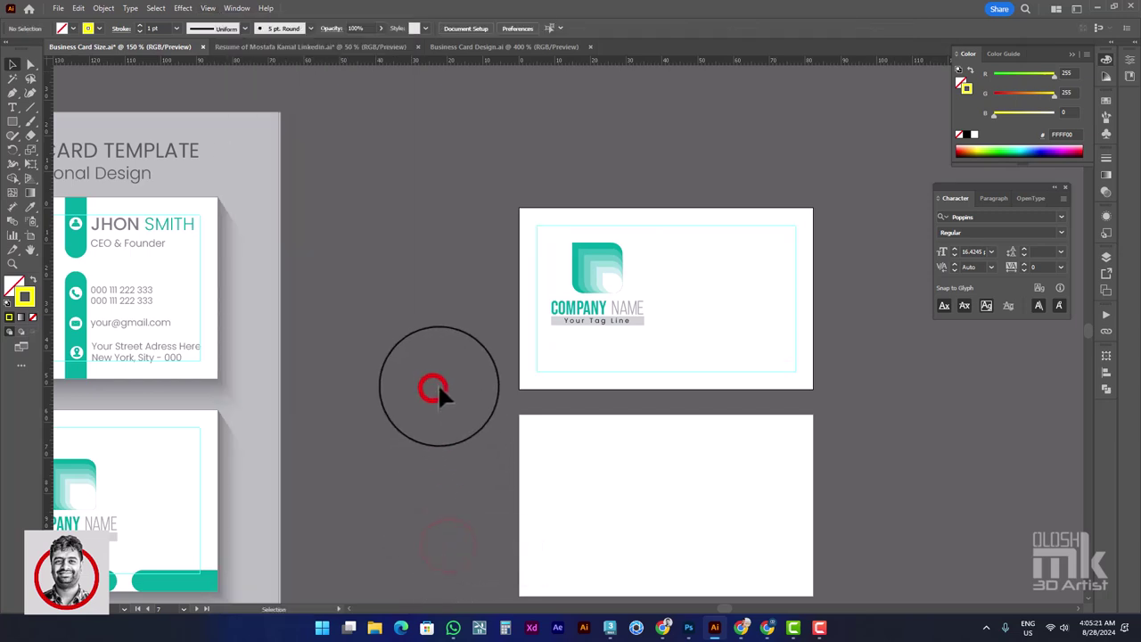
# Draw a vertical bar about 6.1 × 16.9 mm down from the front artboard's top edge, filled with the template's teal
pyautogui.moveTo(527, 275); pyautogui.dragTo(570, 271)
pyautogui.click(699, 329)
pyautogui.click(422, 260)
pyautogui.click(122, 244)
pyautogui.click(403, 228)
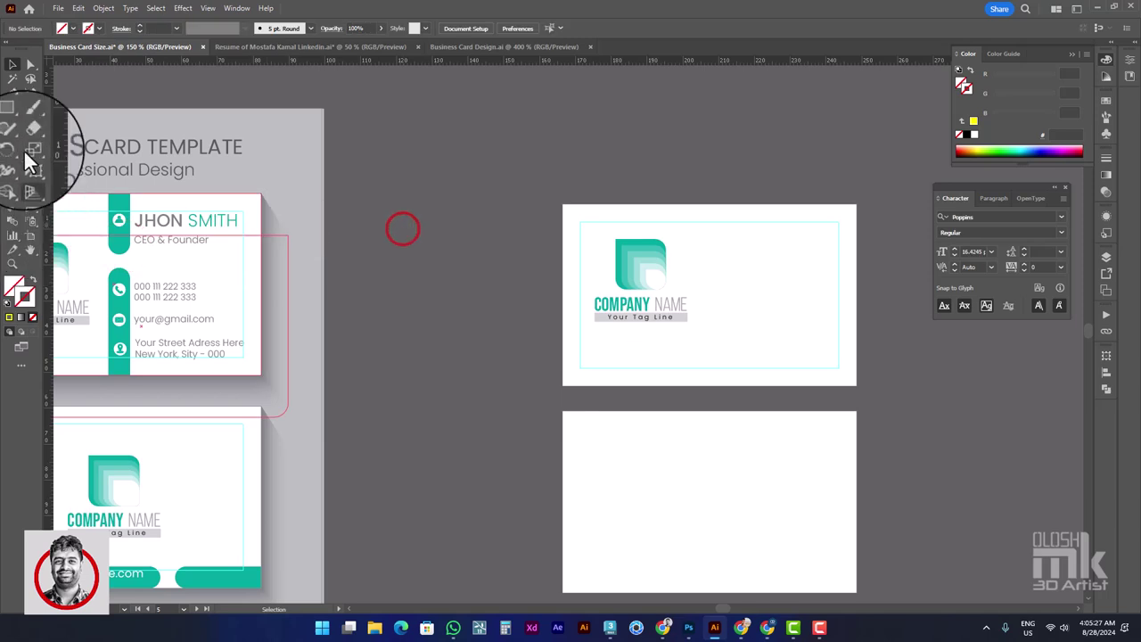
pyautogui.press('m')
pyautogui.moveTo(730, 195); pyautogui.dragTo(758, 263)
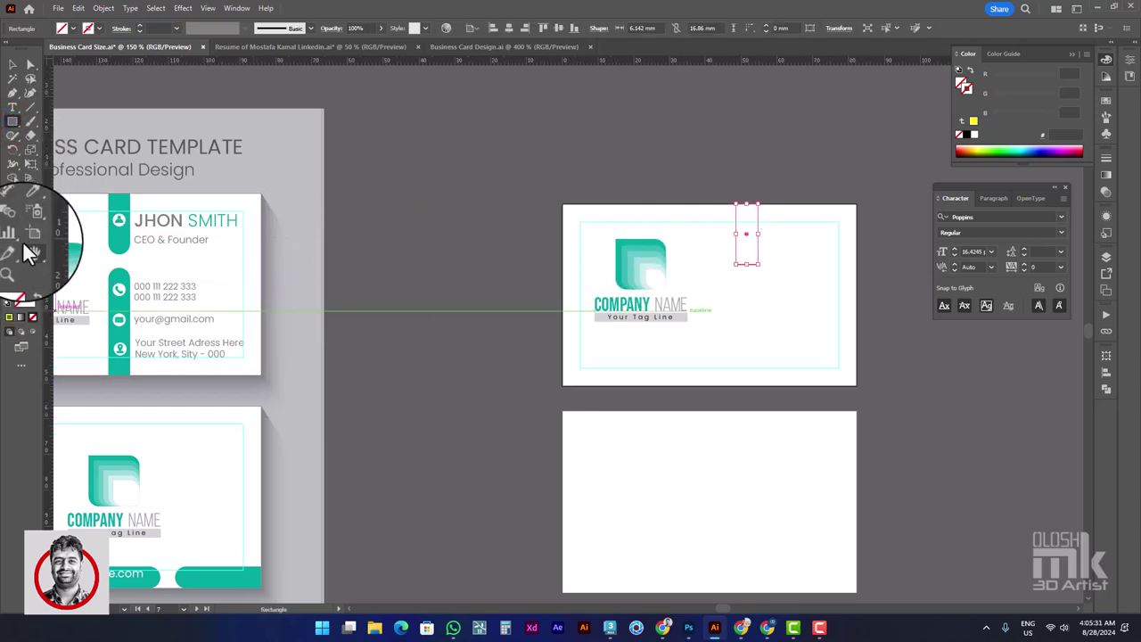
pyautogui.click(30, 212)
pyautogui.click(209, 575)
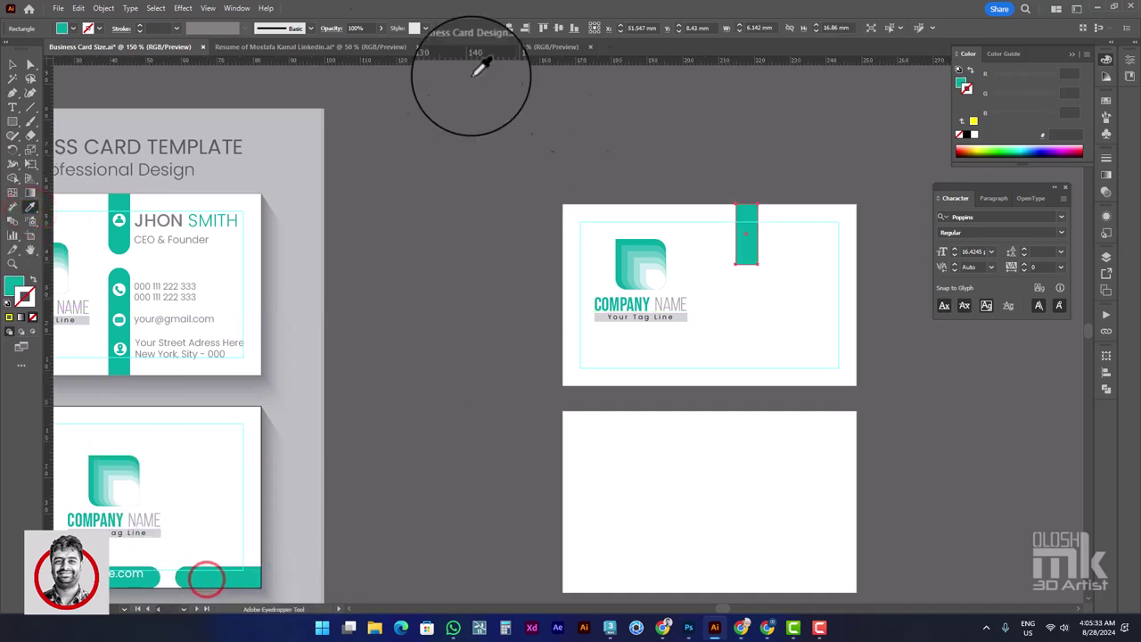
# Resize the teal bar to 6 mm wide and 17 mm high, aligned to the front artboard's top edge
pyautogui.click(772, 27)
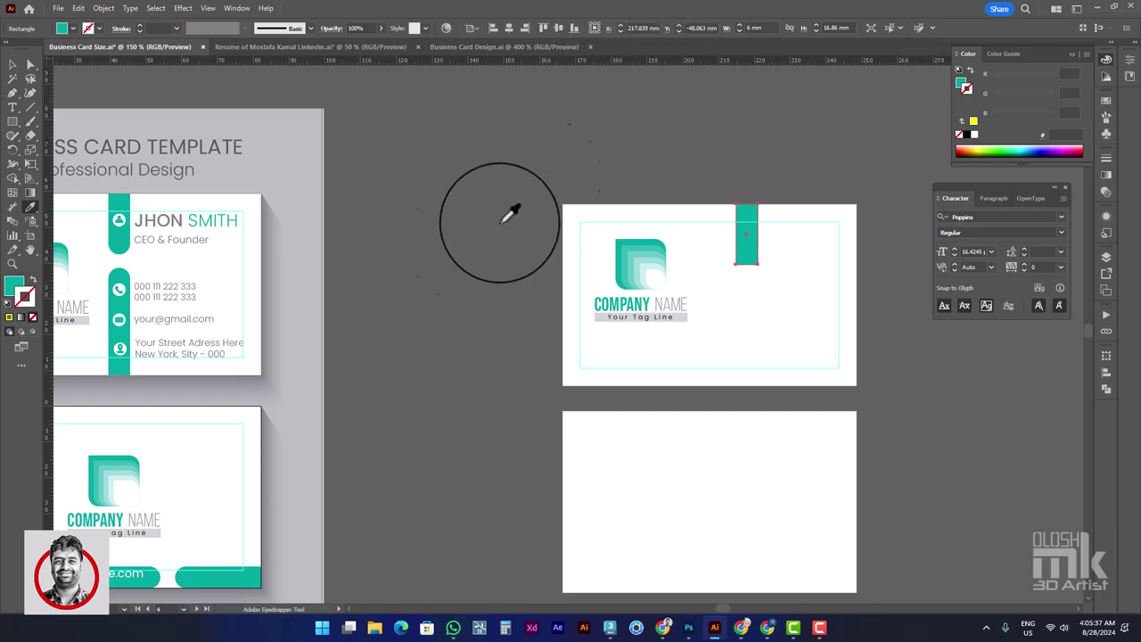
pyautogui.click(848, 27)
pyautogui.write('20')
pyautogui.press('Return')
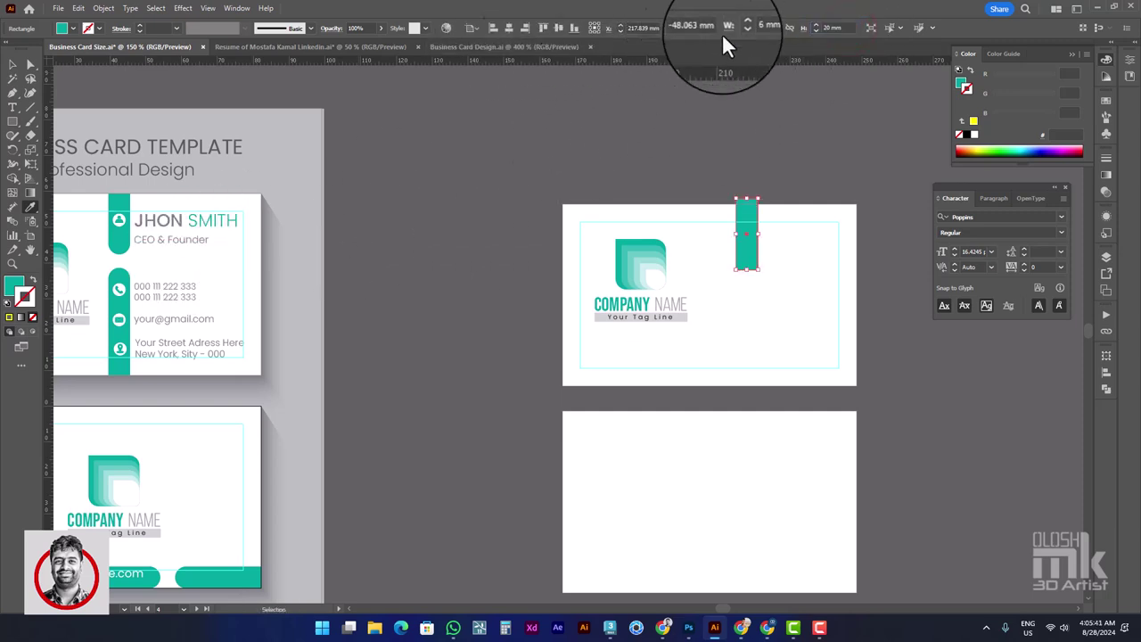
pyautogui.click(842, 28)
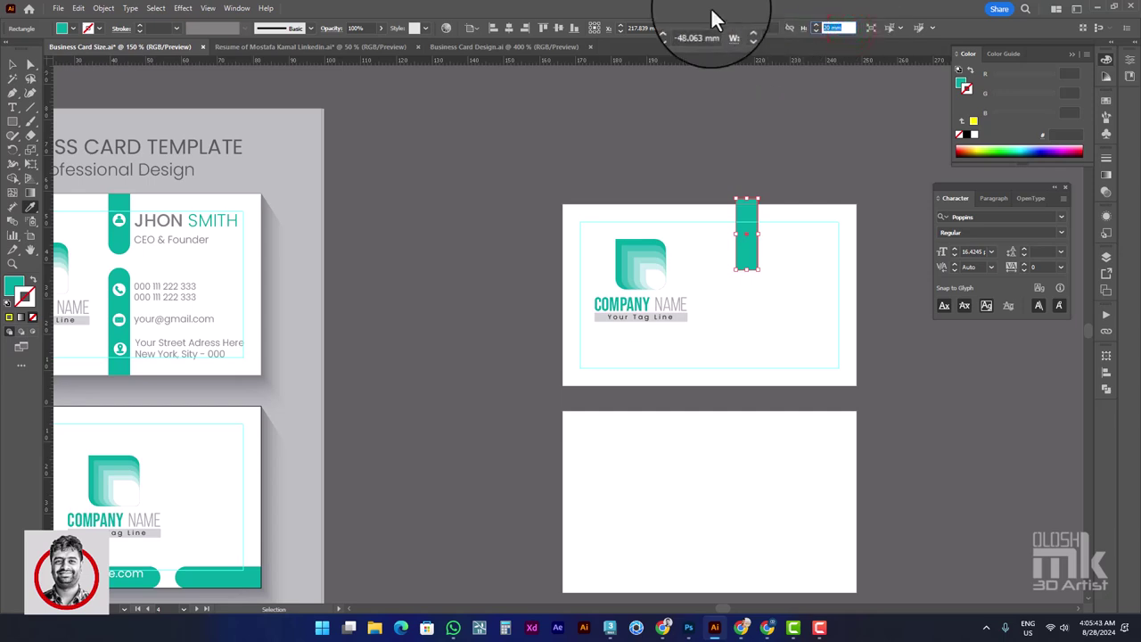
pyautogui.write('15')
pyautogui.press('Return')
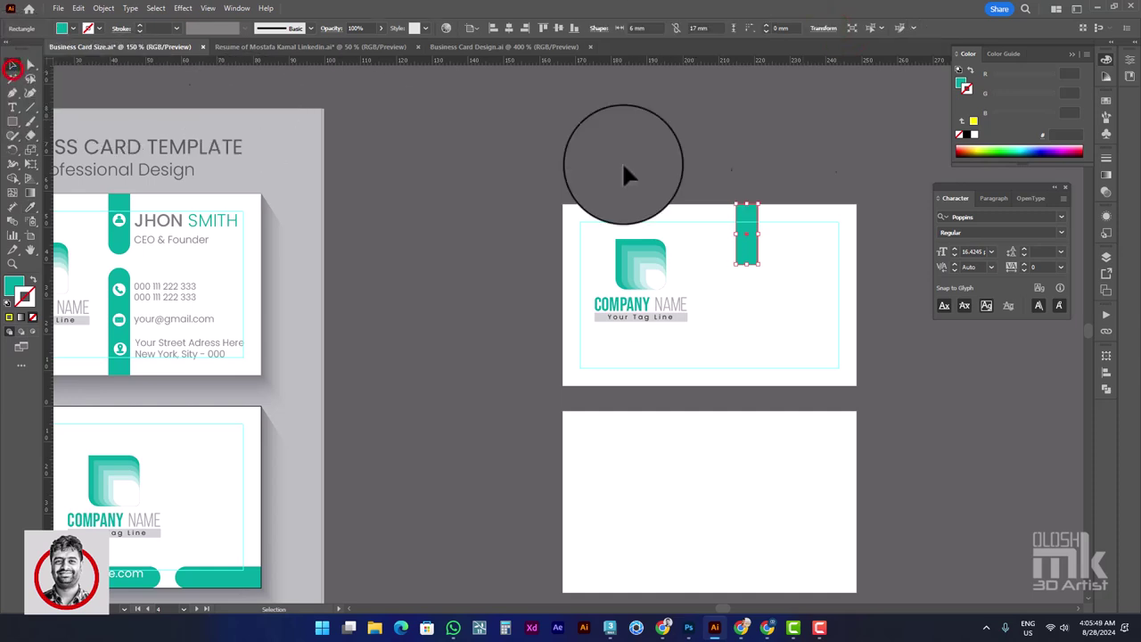
pyautogui.click(747, 239)
pyautogui.click(548, 28)
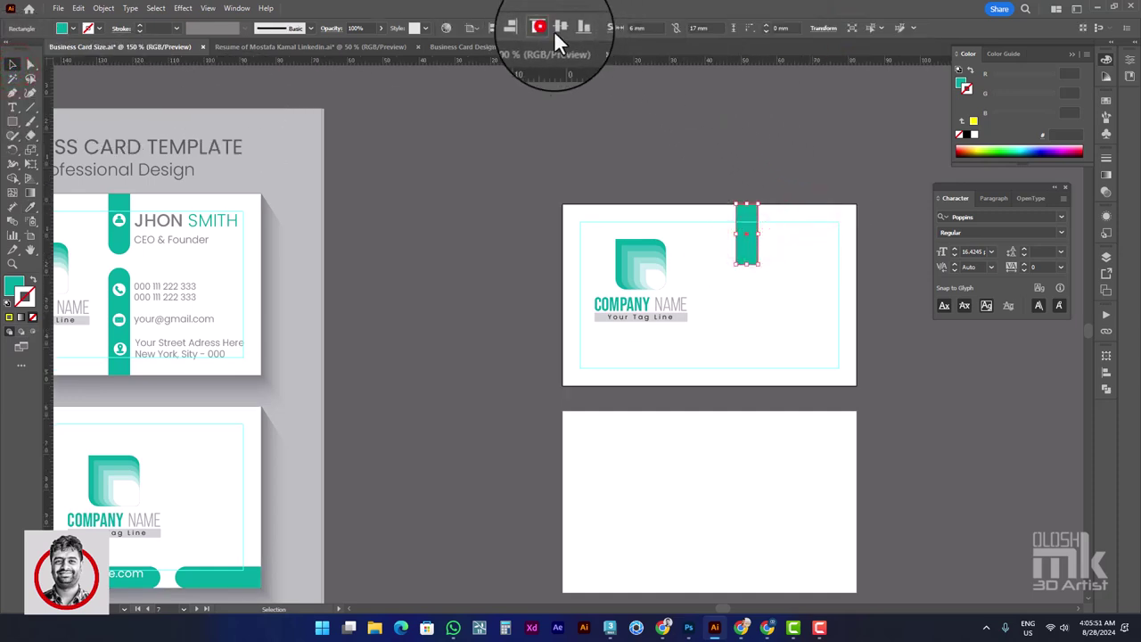
pyautogui.click(810, 147)
# Shift the teal bar toward the card's middle and add a 6 × 30 mm copy directly below it
pyautogui.moveTo(746, 249); pyautogui.dragTo(723, 278)
pyautogui.click(769, 278)
pyautogui.doubleClick(720, 299)
pyautogui.click(767, 282)
pyautogui.click(721, 320)
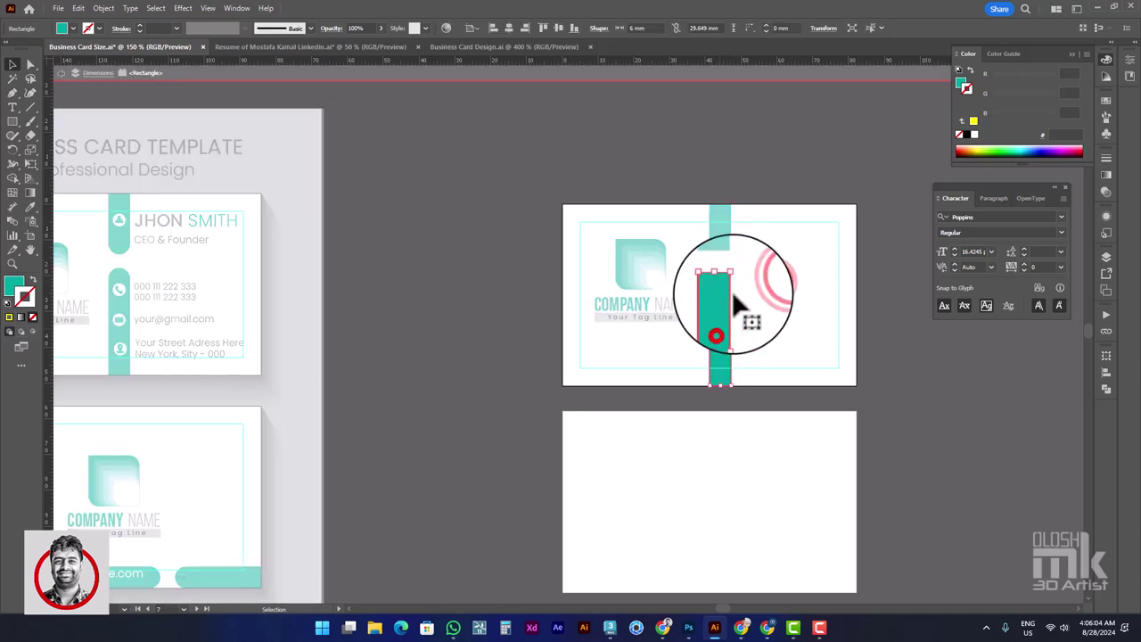
pyautogui.click(713, 27)
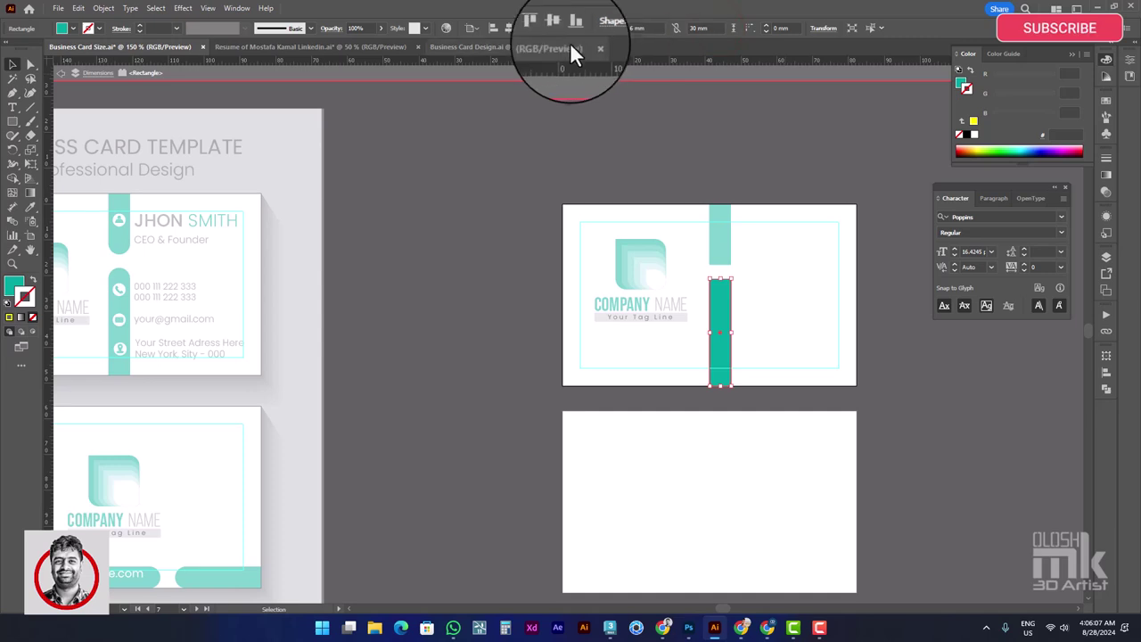
# Align the lower teal bar to the front artboard's bottom edge and leave isolation mode
pyautogui.click(812, 241)
pyautogui.scroll(1, 728, 410)
pyautogui.scroll(3, 729, 410)
pyautogui.click(692, 335)
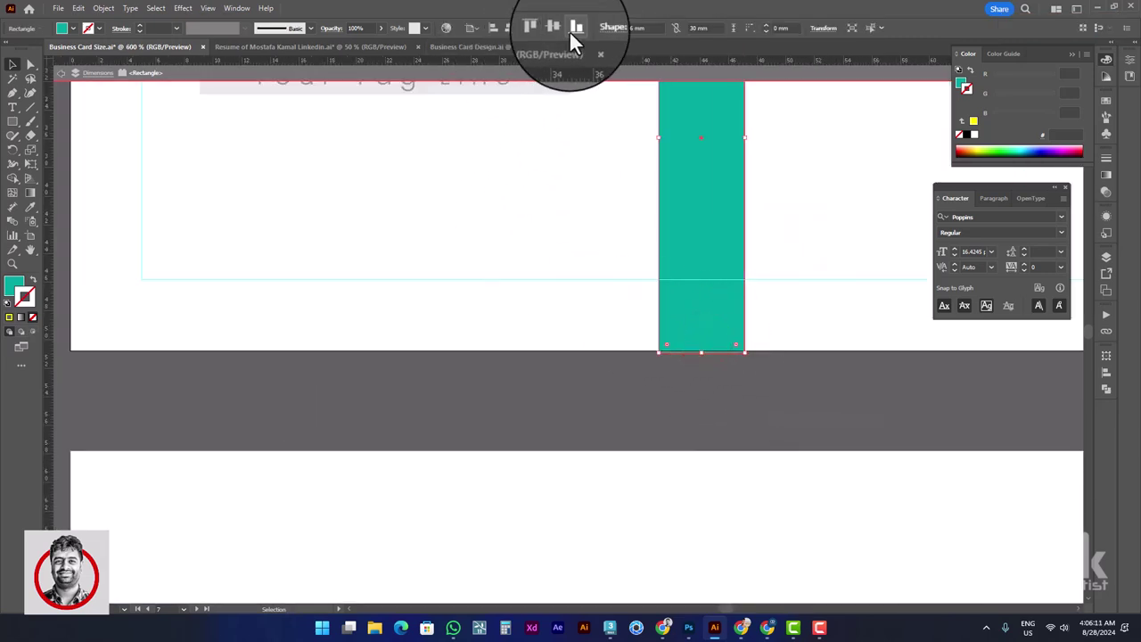
pyautogui.click(470, 28)
pyautogui.click(474, 42)
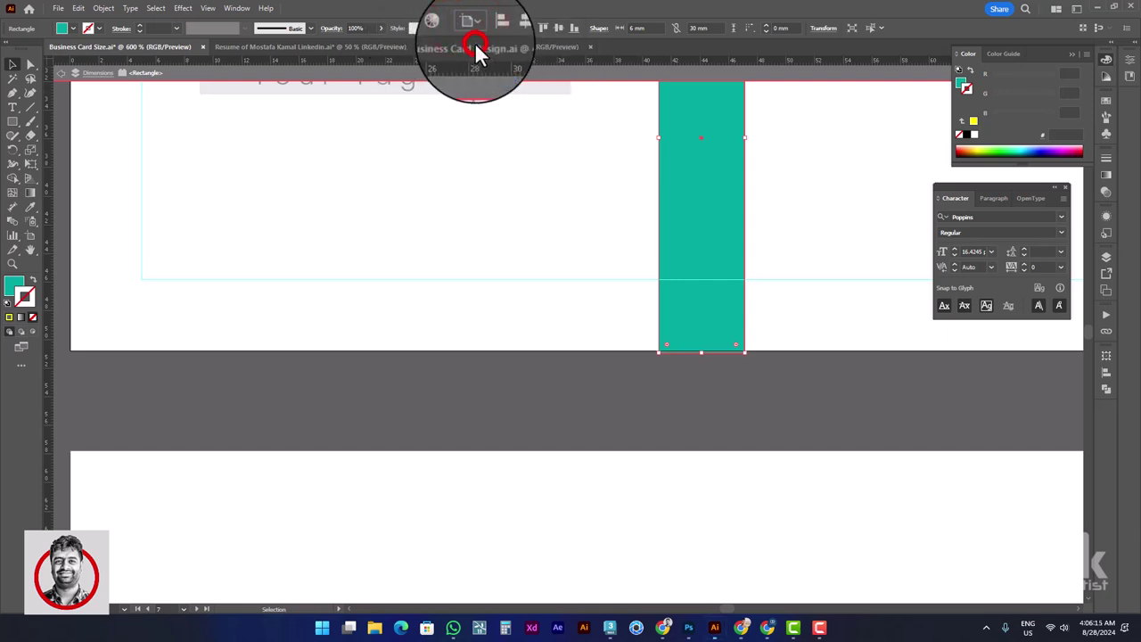
pyautogui.click(662, 376)
pyautogui.click(704, 208)
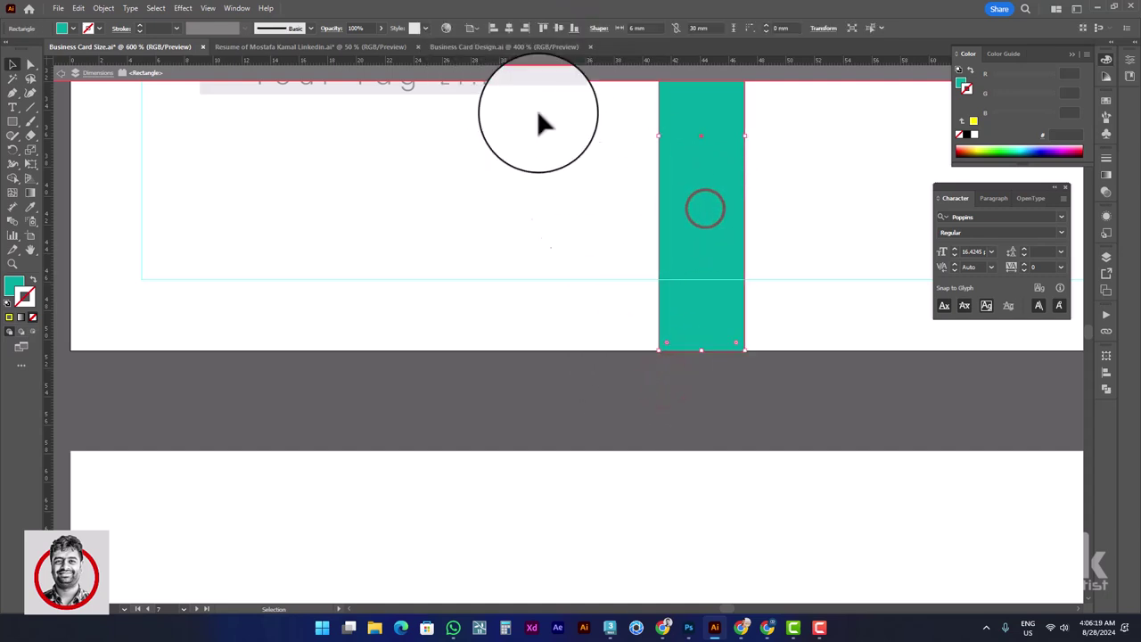
pyautogui.click(674, 375)
pyautogui.scroll(-2, 684, 348)
pyautogui.moveTo(682, 184); pyautogui.dragTo(640, 321)
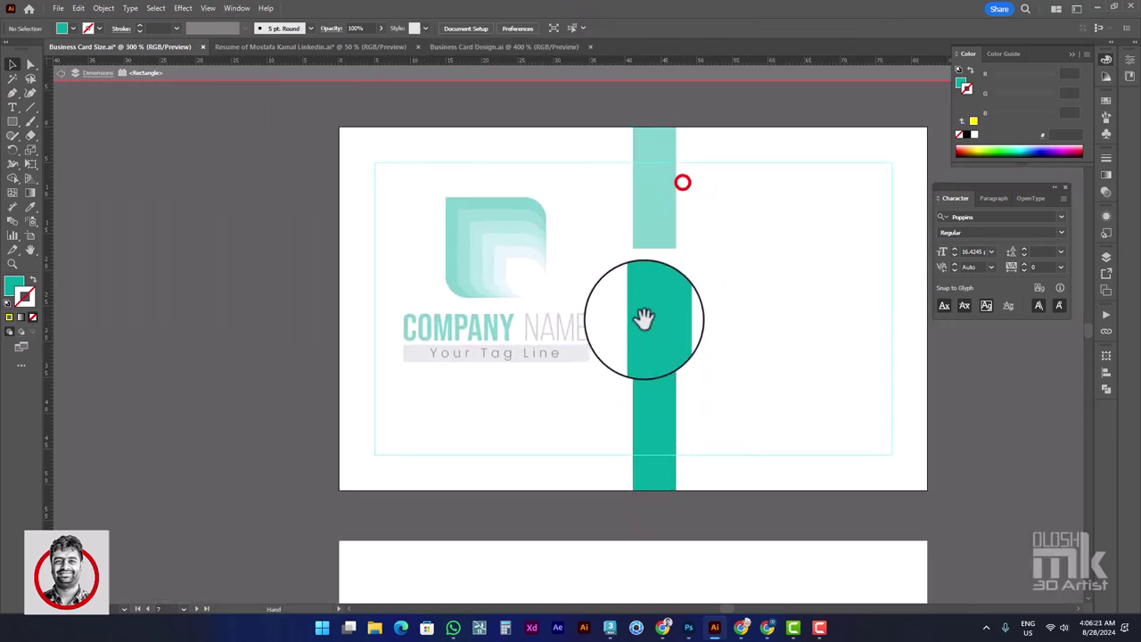
pyautogui.doubleClick(770, 280)
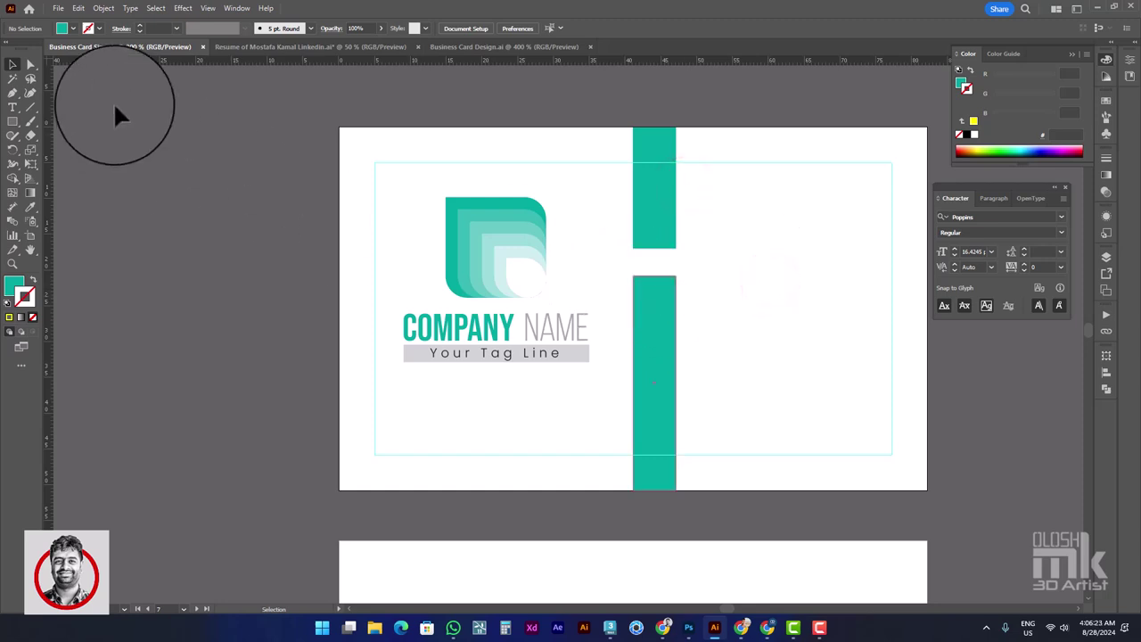
pyautogui.click(28, 61)
pyautogui.moveTo(657, 310); pyautogui.dragTo(685, 378)
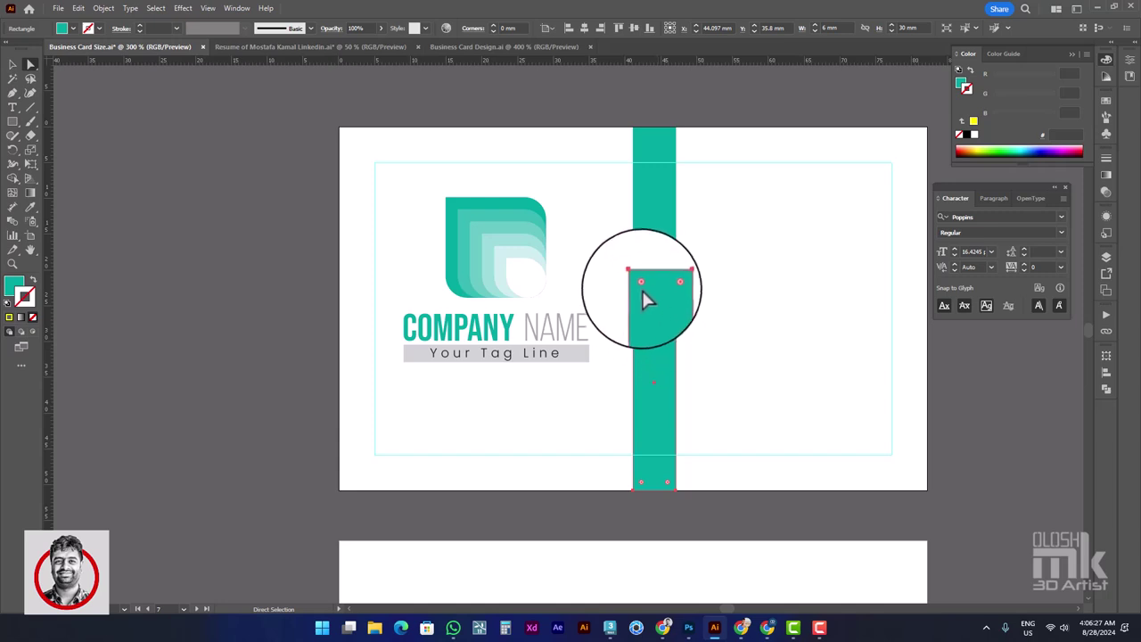
pyautogui.moveTo(641, 284); pyautogui.dragTo(682, 383)
pyautogui.click(696, 337)
pyautogui.hotkey('ctrl', 'z')
pyautogui.click(719, 337)
# Fully round the facing ends of the two teal bars: the upper bar's bottom corners and the lower bar's top corners
pyautogui.click(642, 287)
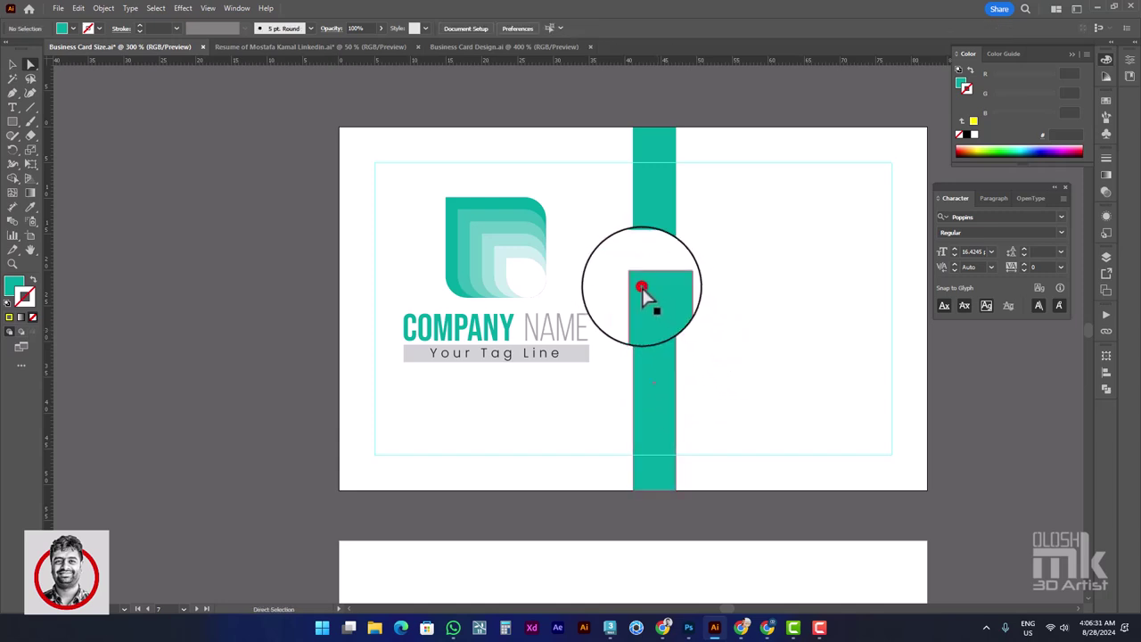
pyautogui.click(641, 287)
pyautogui.moveTo(634, 279); pyautogui.dragTo(695, 288)
pyautogui.click(704, 288)
pyautogui.click(677, 273)
pyautogui.click(636, 278)
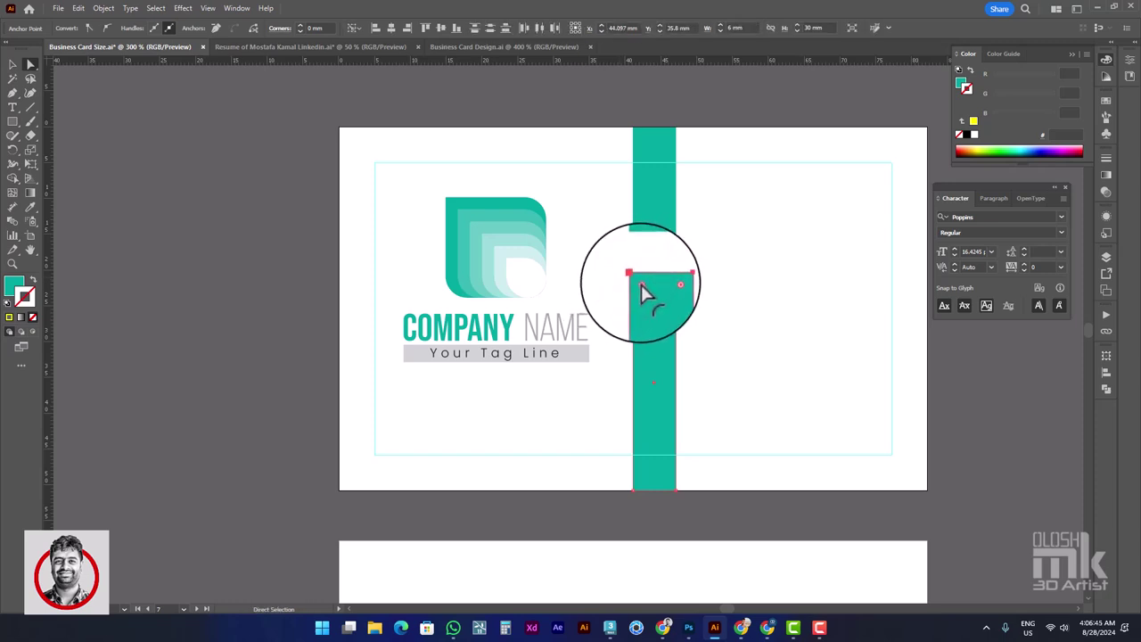
pyautogui.moveTo(643, 290); pyautogui.dragTo(687, 203)
pyautogui.click(705, 217)
pyautogui.scroll(-1, 691, 241)
pyautogui.scroll(-1, 694, 243)
# Copy the name, job title, contact lines and icons from the template's front card and paste them in place on the front artboard
pyautogui.moveTo(403, 235); pyautogui.dragTo(482, 231)
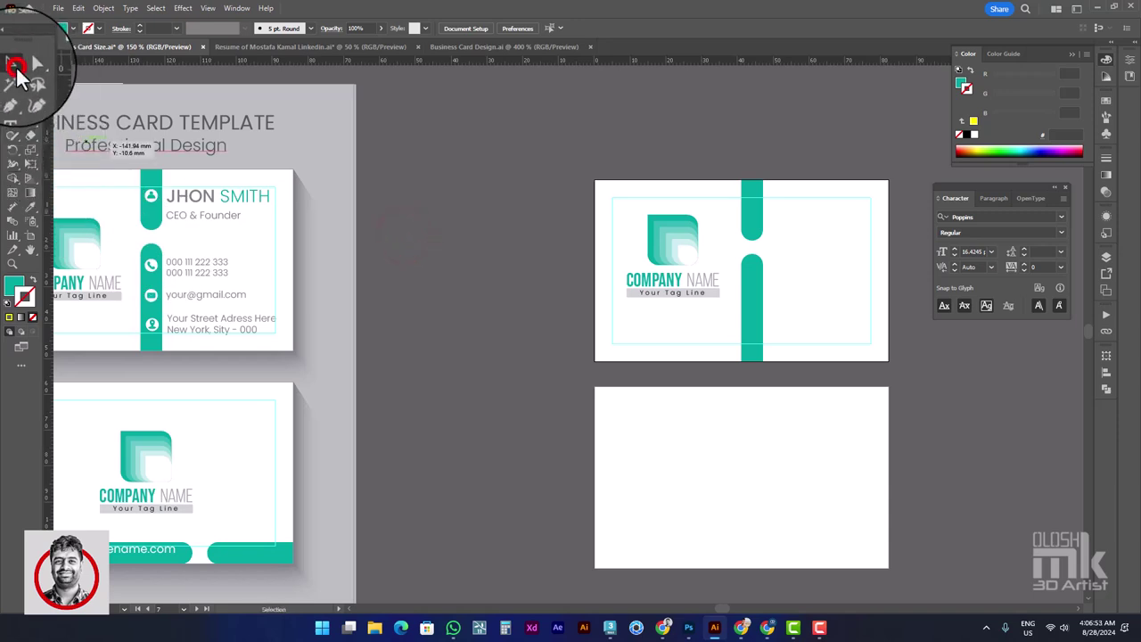
pyautogui.click(225, 204)
pyautogui.doubleClick(227, 205)
pyautogui.moveTo(227, 201); pyautogui.dragTo(252, 213)
pyautogui.hotkey('ctrl', 'z')
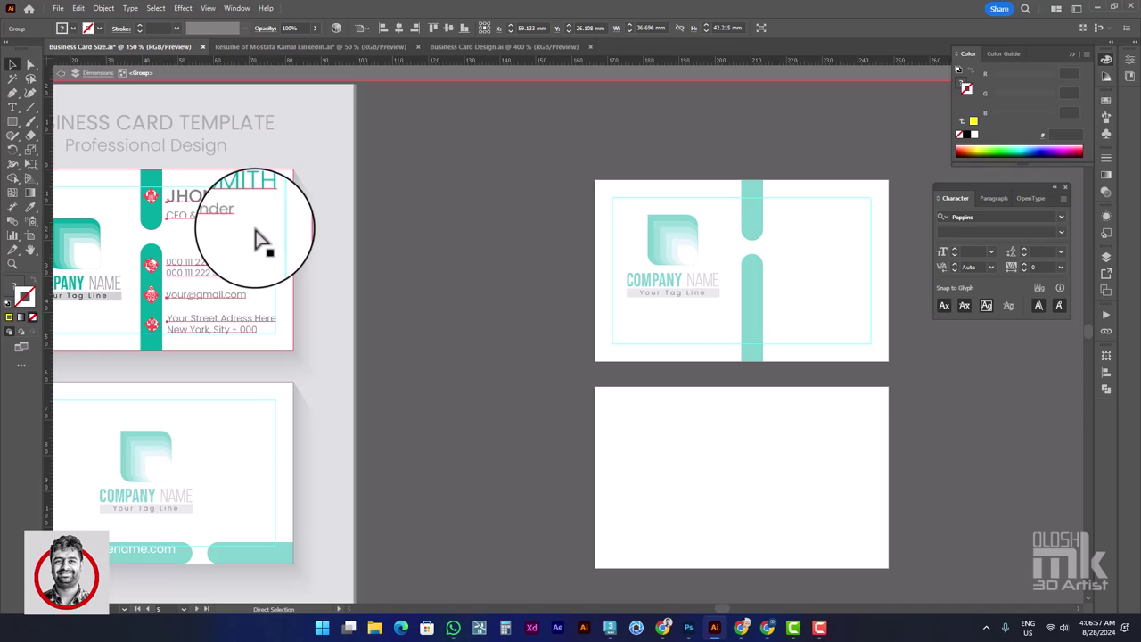
pyautogui.doubleClick(465, 268)
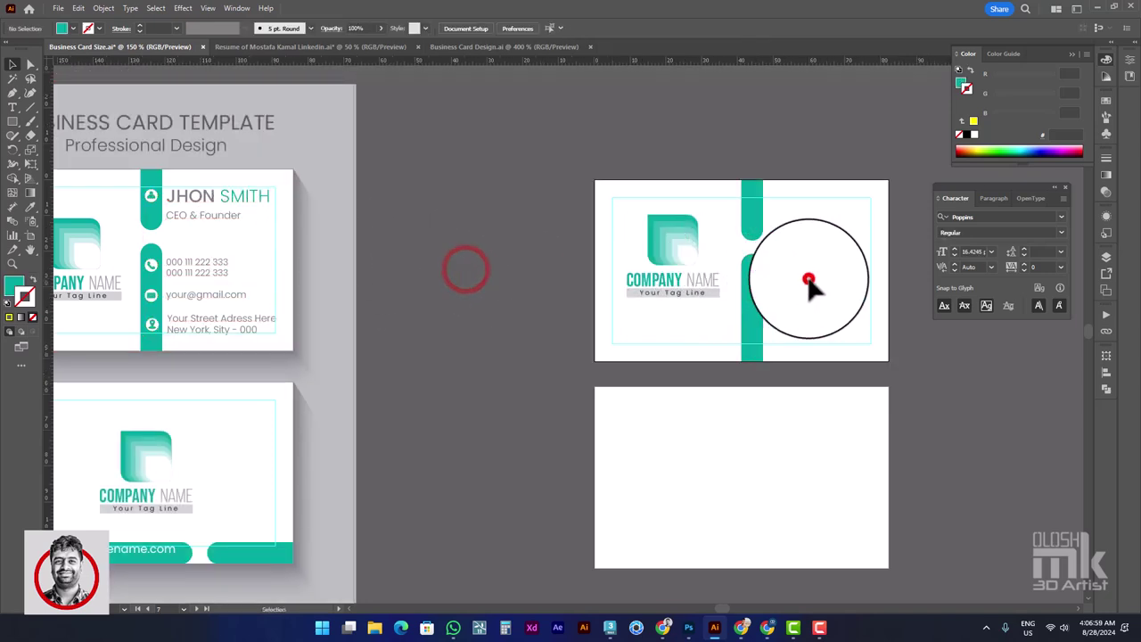
pyautogui.hotkey('ctrl', 'f')
# Move both teal bars slightly left so they sit centered behind the contact icons
pyautogui.moveTo(821, 295); pyautogui.dragTo(703, 303)
pyautogui.click(636, 203)
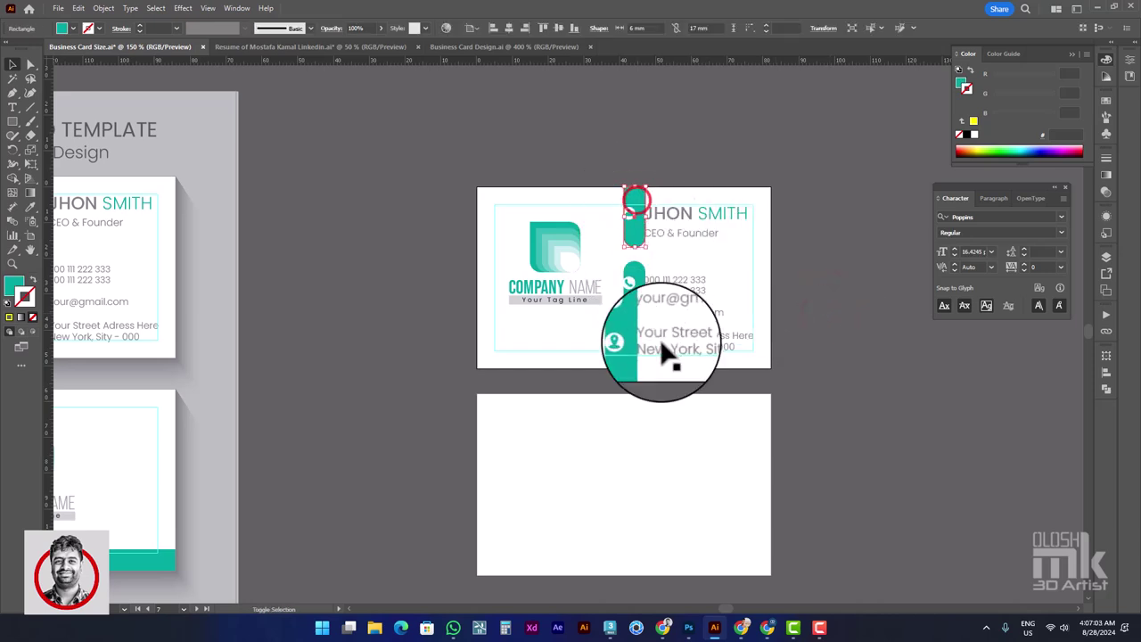
pyautogui.moveTo(643, 361); pyautogui.dragTo(632, 362)
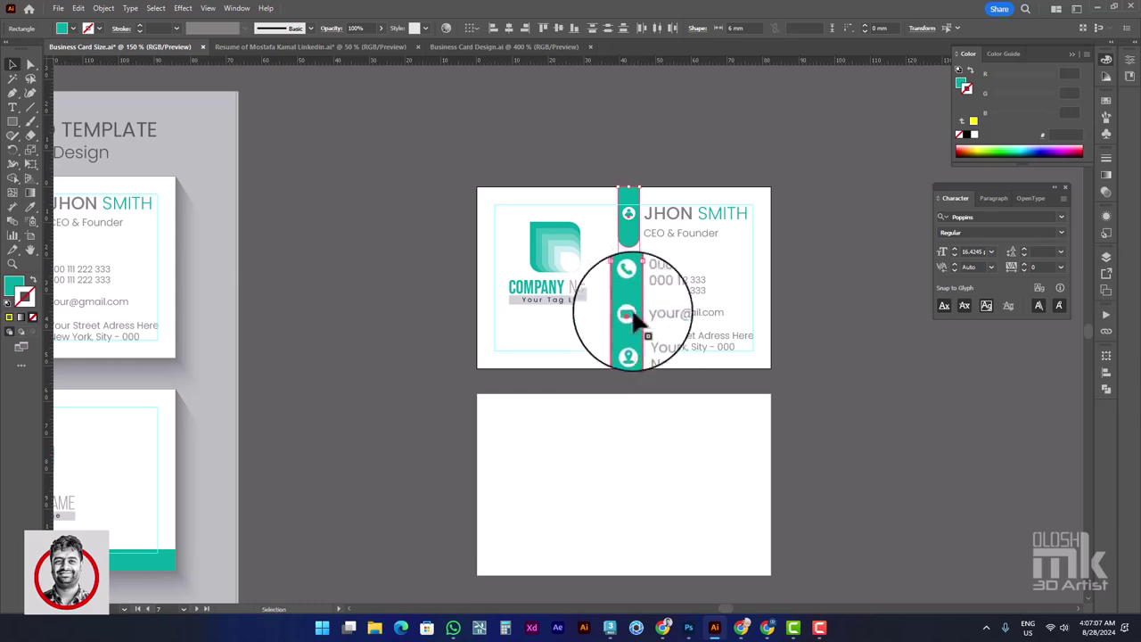
pyautogui.scroll(4, 629, 283)
pyautogui.scroll(-4, 637, 238)
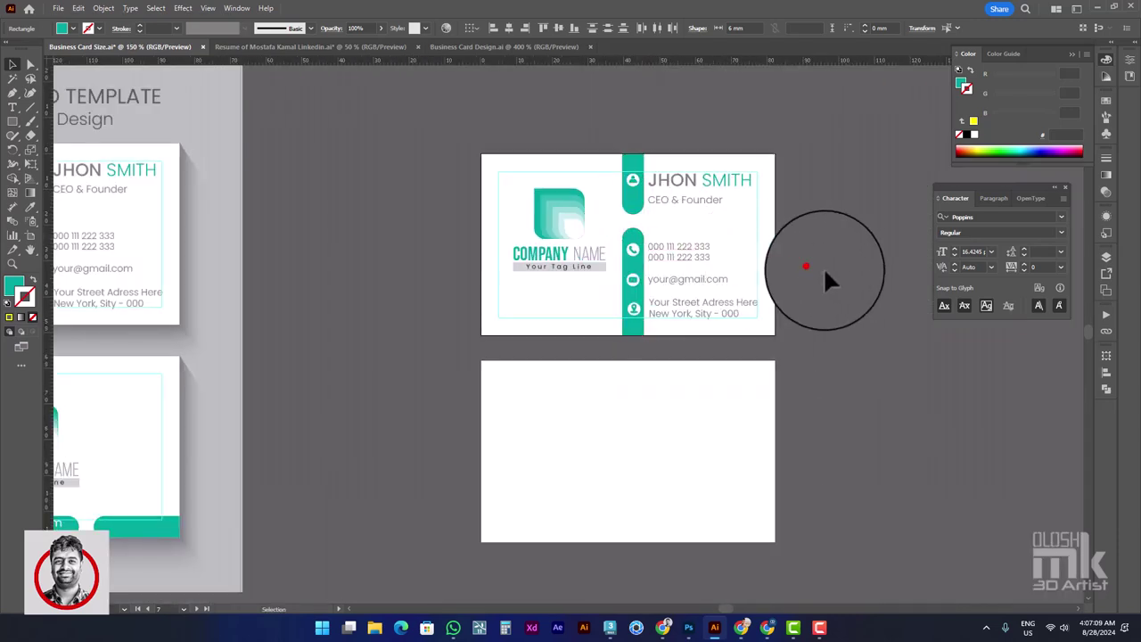
pyautogui.click(811, 265)
pyautogui.scroll(-1, 812, 267)
pyautogui.moveTo(865, 294); pyautogui.dragTo(827, 283)
# Group the front logo with its company name and tag line, and center the group vertically on the artboard
pyautogui.click(268, 363)
pyautogui.click(594, 238)
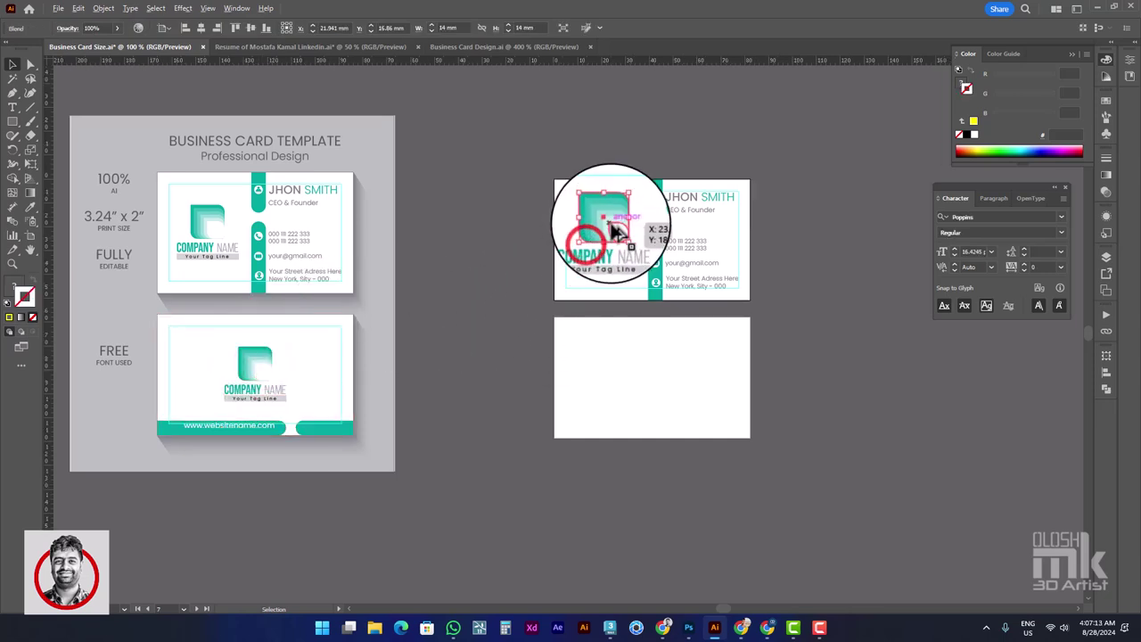
pyautogui.keyDown('shift'); pyautogui.click(607, 254); pyautogui.keyUp('shift')
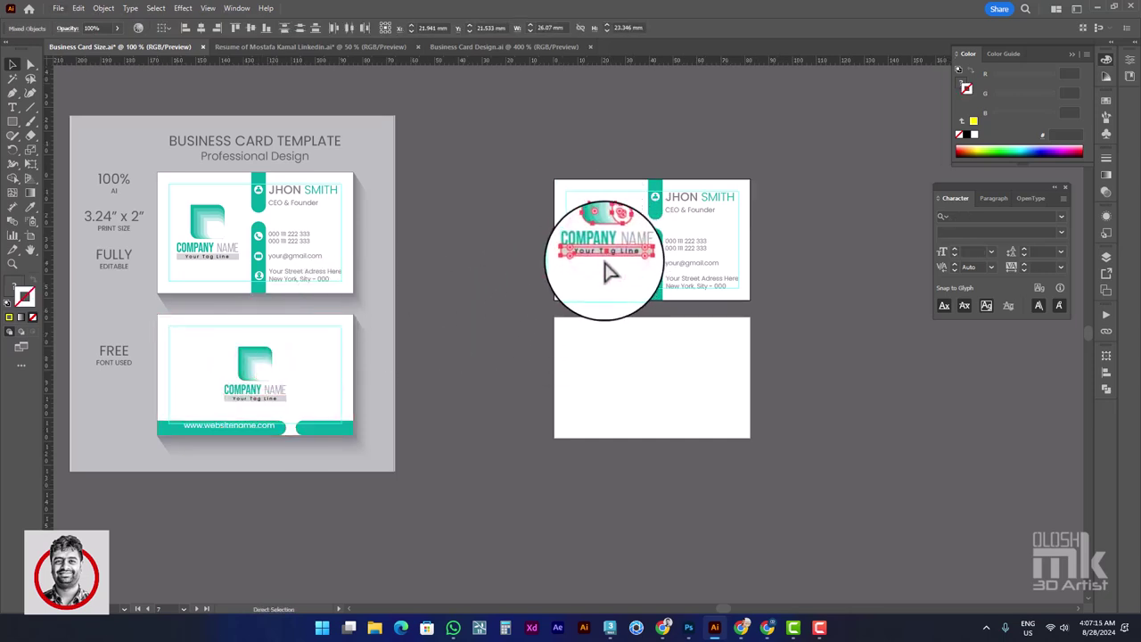
pyautogui.press('v')
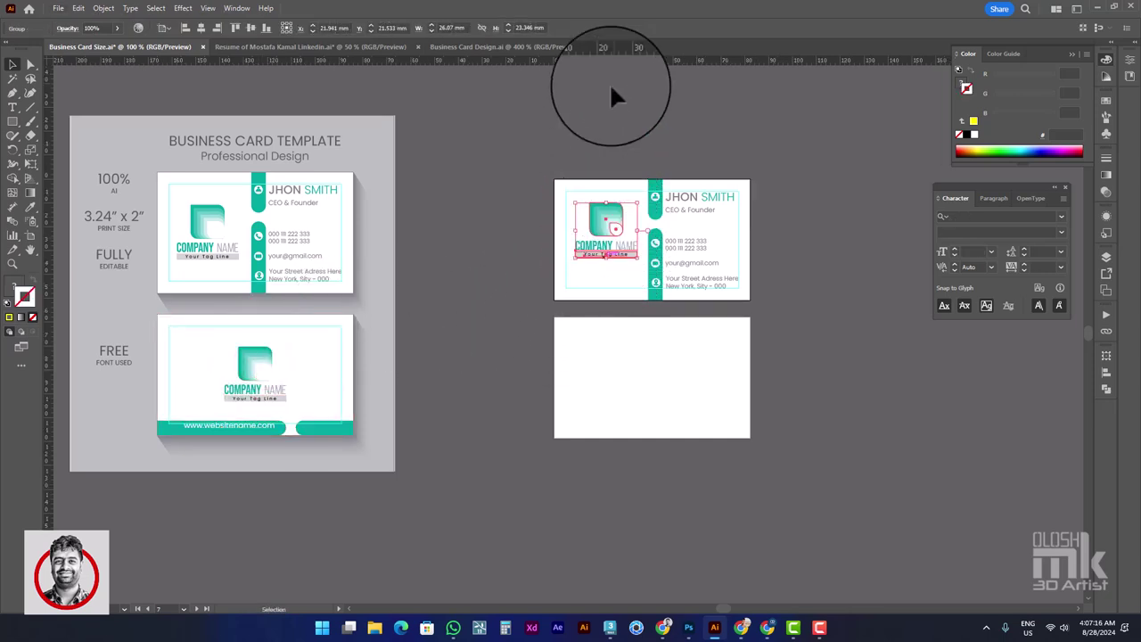
pyautogui.click(251, 28)
pyautogui.click(472, 205)
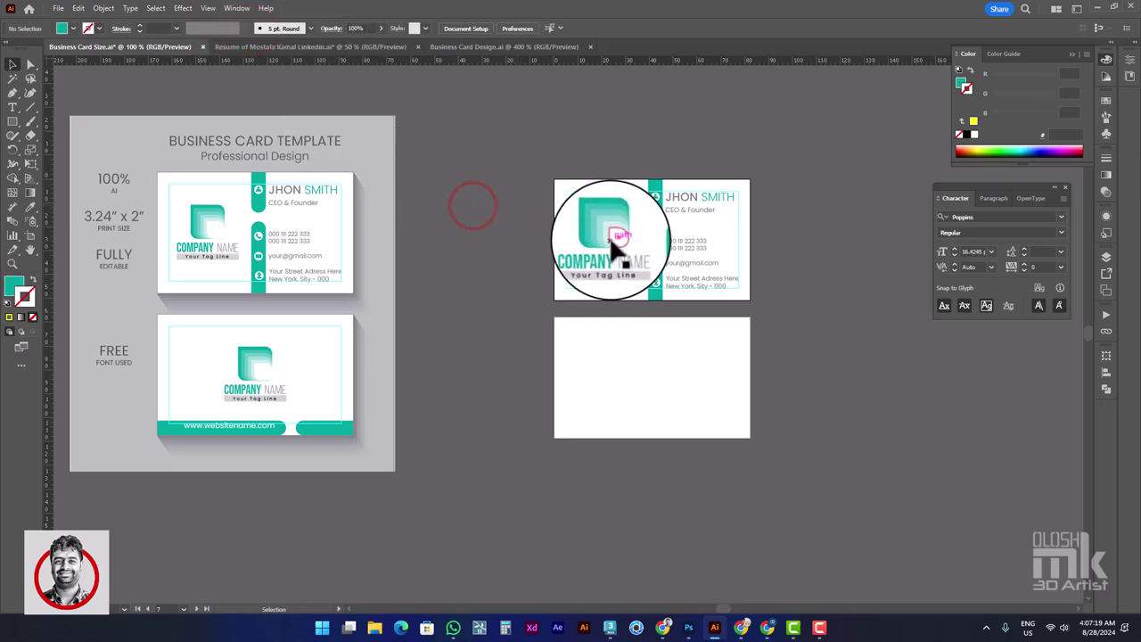
# Copy the logo group and paste it at the same position on the back artboard
pyautogui.click(610, 239)
pyautogui.hotkey('ctrl', 'c')
pyautogui.click(642, 358)
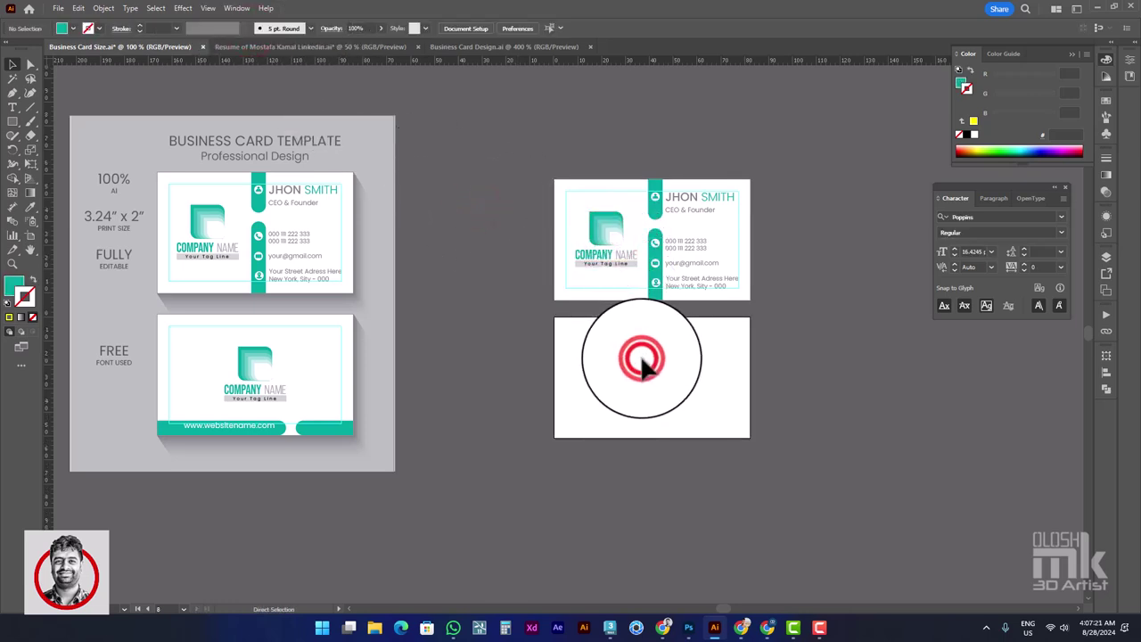
pyautogui.hotkey('ctrl', 'f')
pyautogui.click(659, 376)
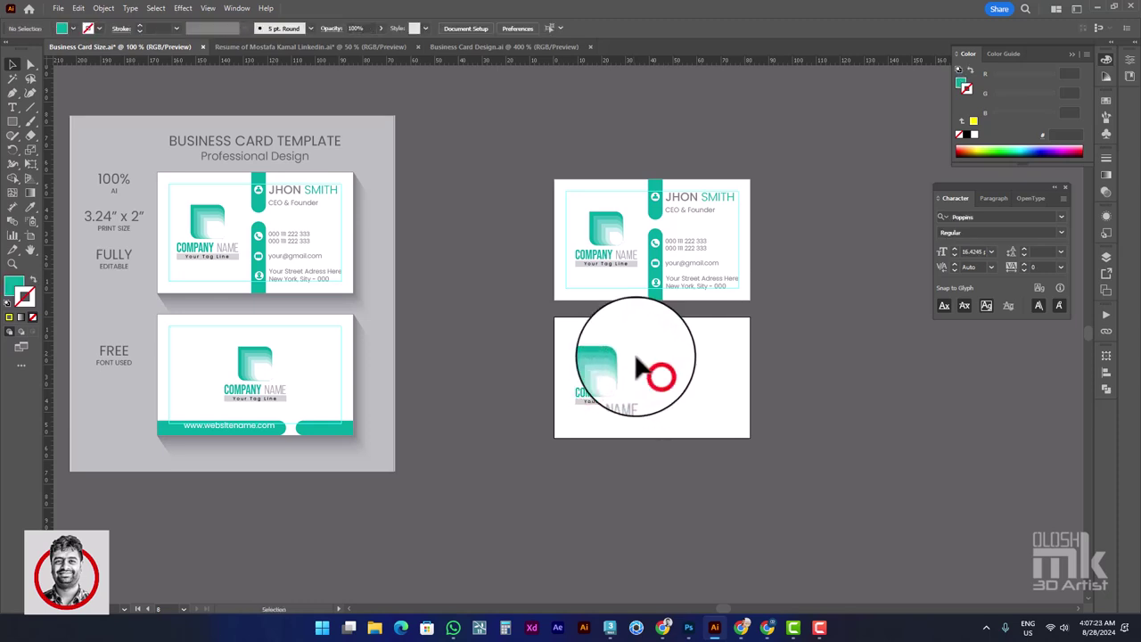
# Copy the margin guide rectangle from the front artboard and paste it in place on the back artboard
pyautogui.click(627, 288)
pyautogui.press('a')
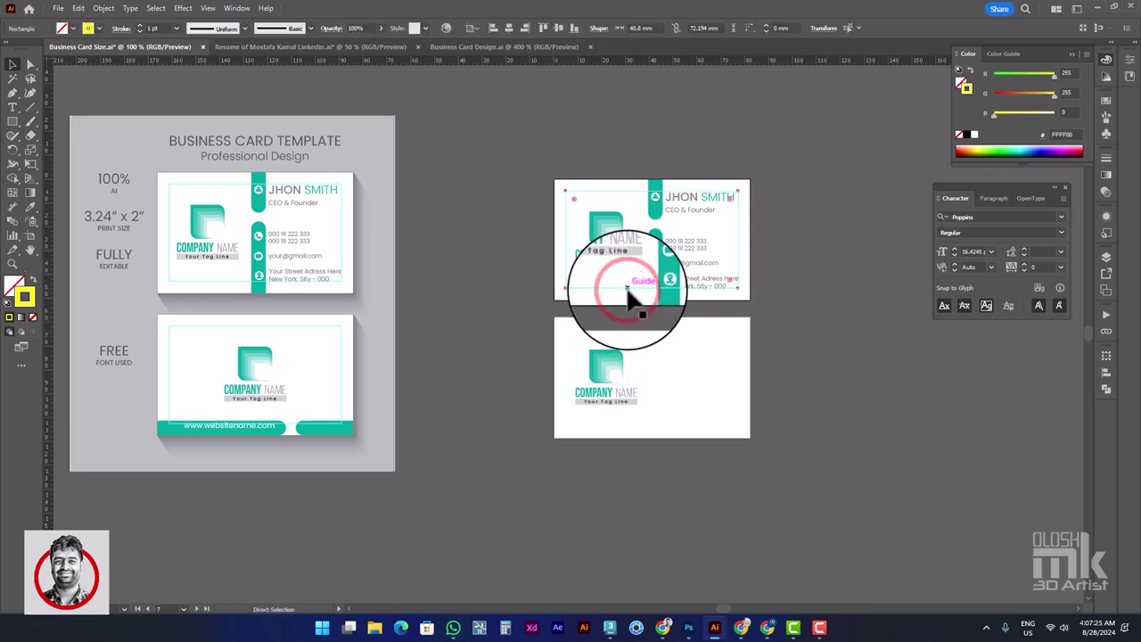
pyautogui.click(685, 363)
pyautogui.click(685, 367)
pyautogui.click(1012, 333)
# Center the logo group horizontally and vertically on the back artboard
pyautogui.click(620, 363)
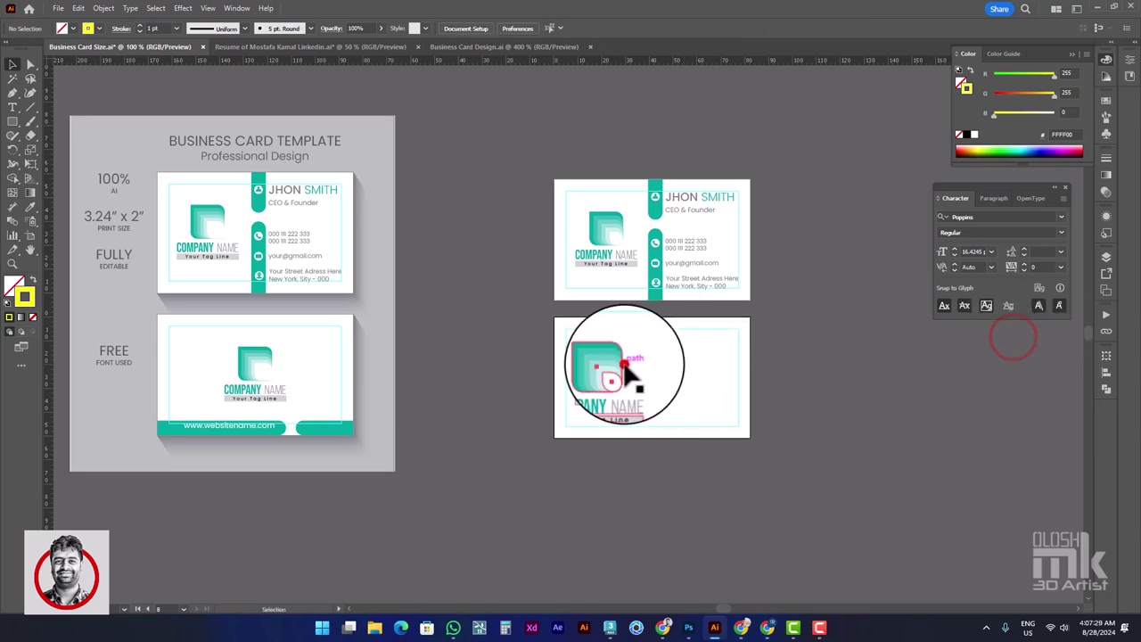
pyautogui.click(202, 26)
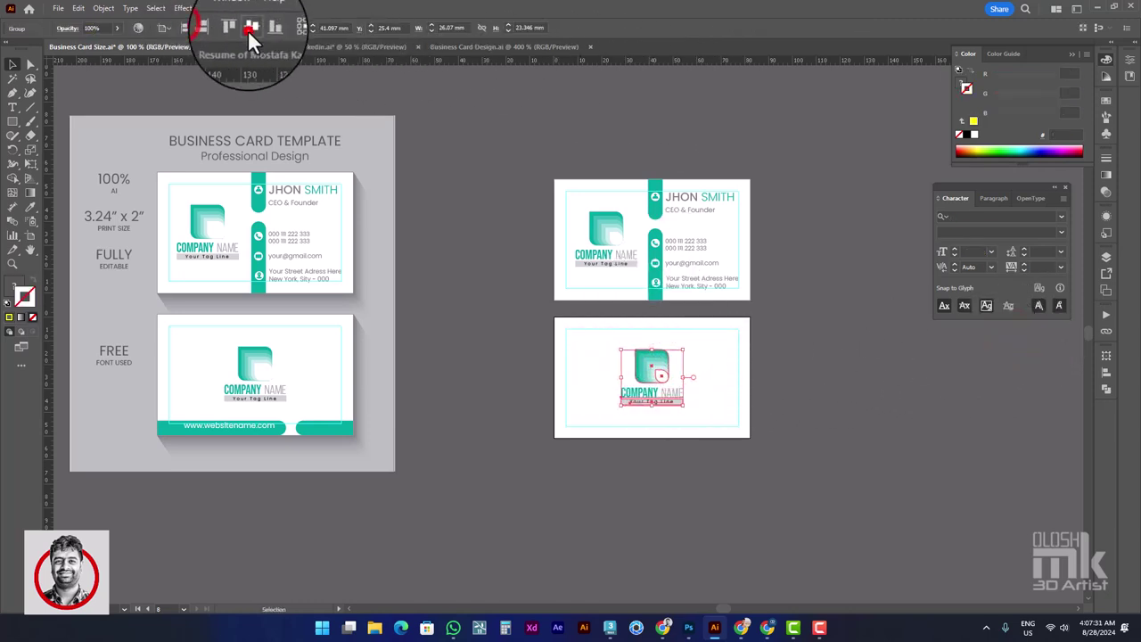
pyautogui.click(904, 337)
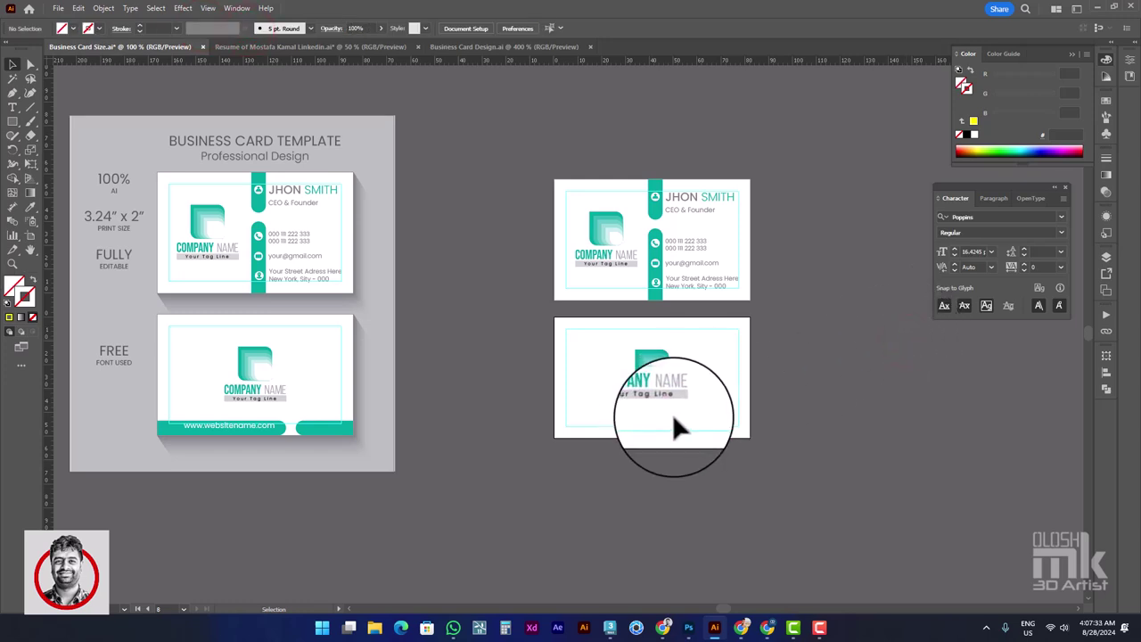
# Try shifting the back card's logo group slightly upward, and undo the move
pyautogui.scroll(1, 653, 370)
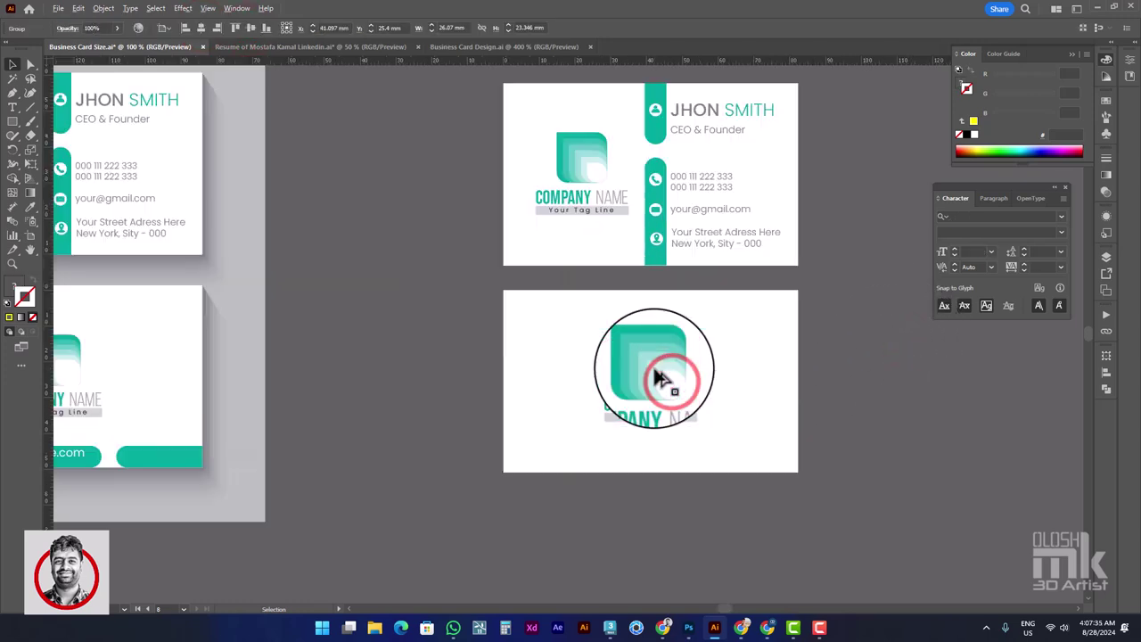
pyautogui.moveTo(650, 342); pyautogui.dragTo(650, 335)
pyautogui.hotkey('ctrl', 'z')
pyautogui.click(871, 347)
# Draw a full-width rectangle about 82.194 × 3.3 mm below the logo on the back card
pyautogui.moveTo(827, 387); pyautogui.dragTo(815, 333)
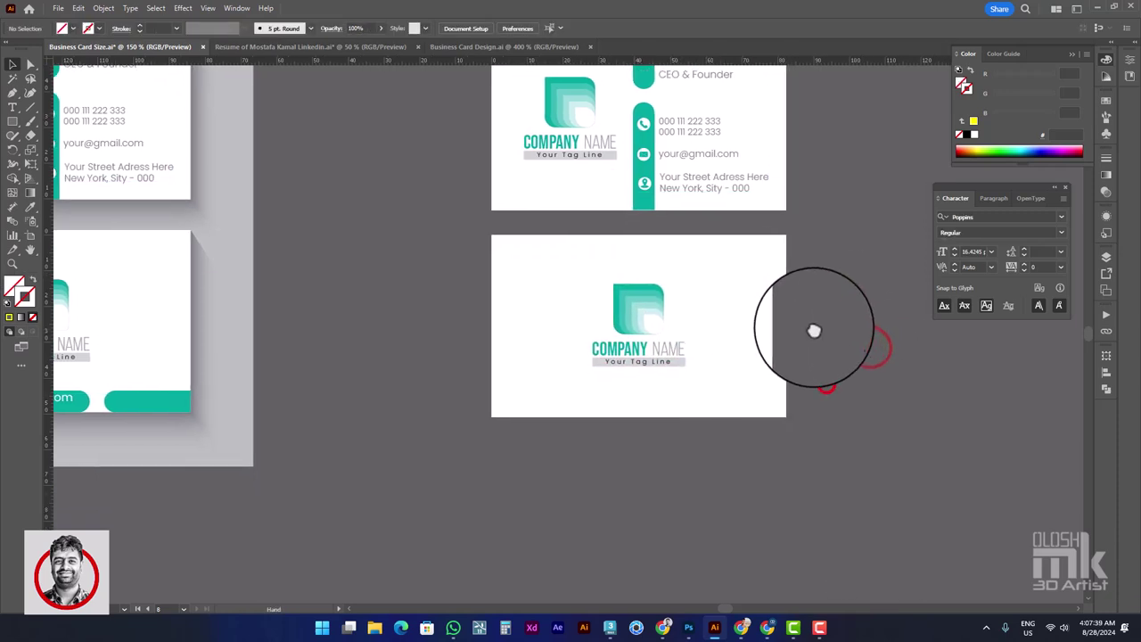
pyautogui.moveTo(473, 366); pyautogui.dragTo(789, 366)
pyautogui.click(13, 64)
pyautogui.click(14, 119)
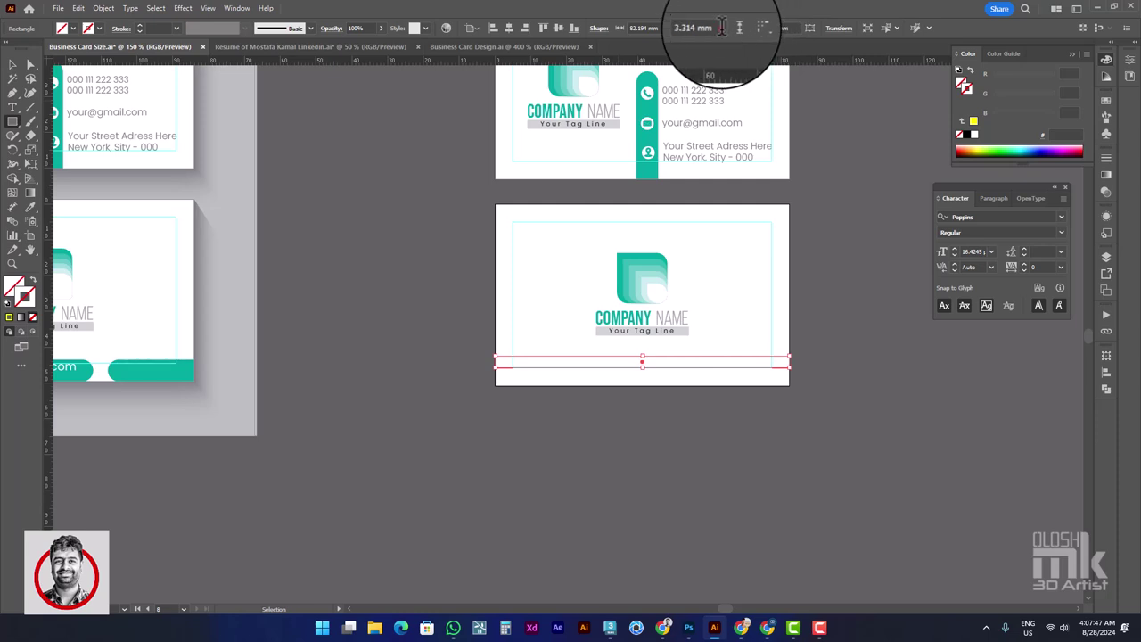
# Try a height of 4 mm for the rectangle, and settle on 3 mm
pyautogui.click(718, 28)
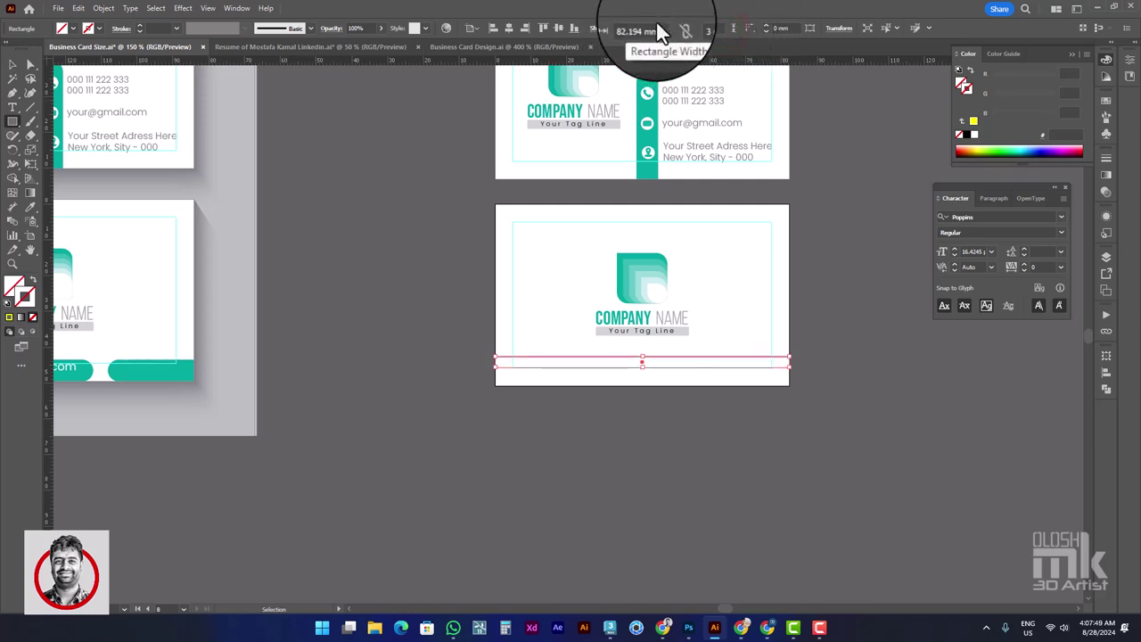
pyautogui.click(711, 29)
pyautogui.write('4')
pyautogui.press('Return')
pyautogui.click(711, 31)
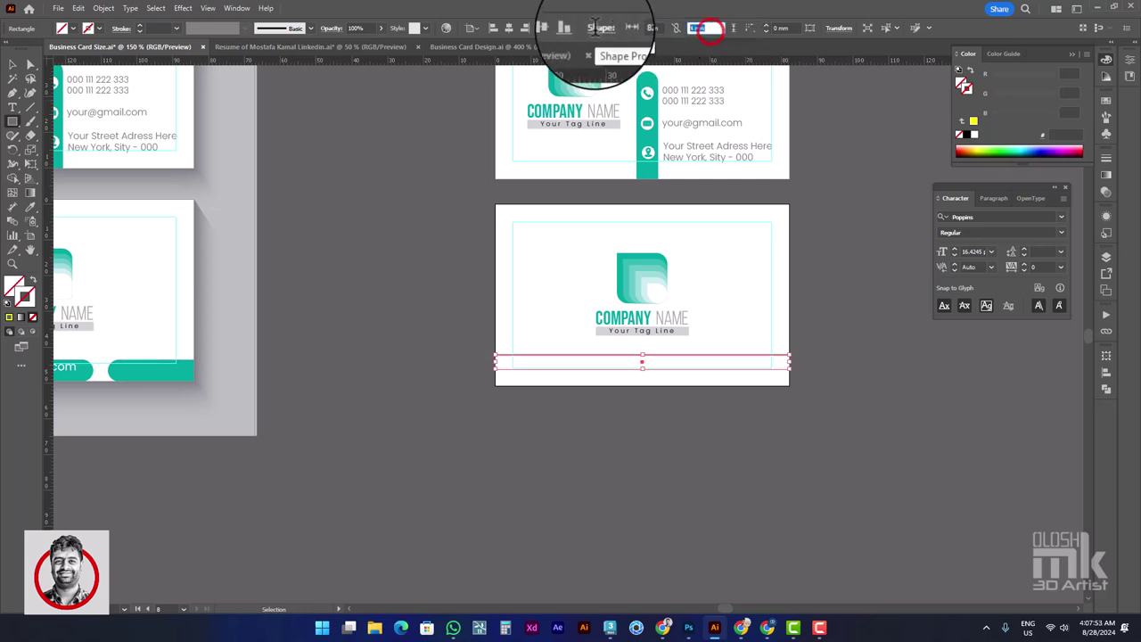
pyautogui.press('Return')
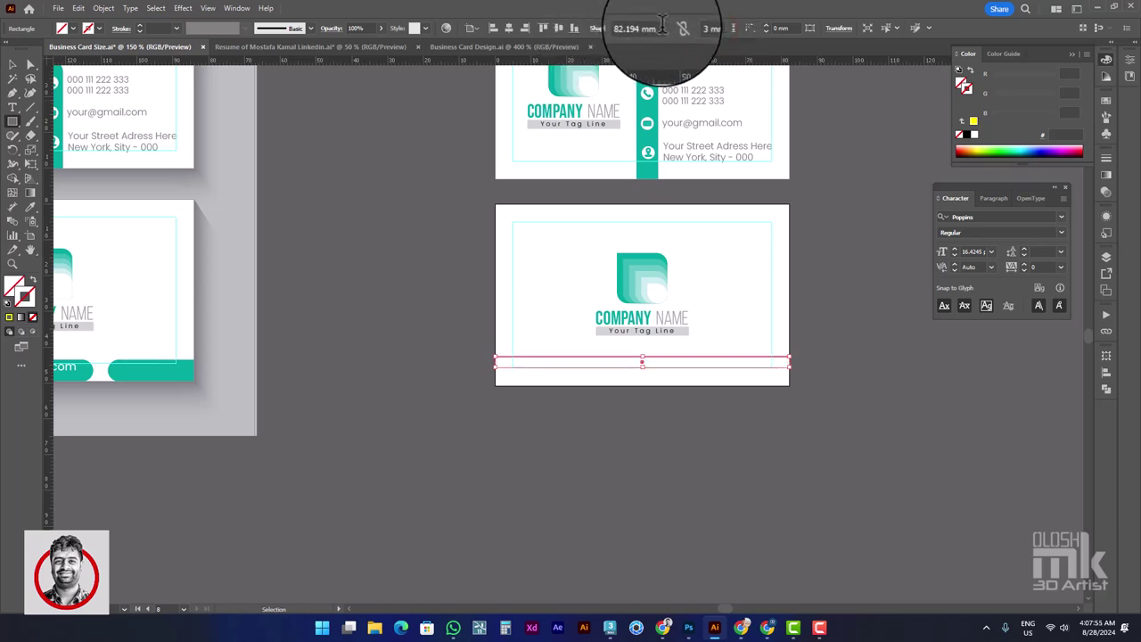
# Fill the thin rectangle with the teal sampled from the template's back card bar
pyautogui.click(29, 207)
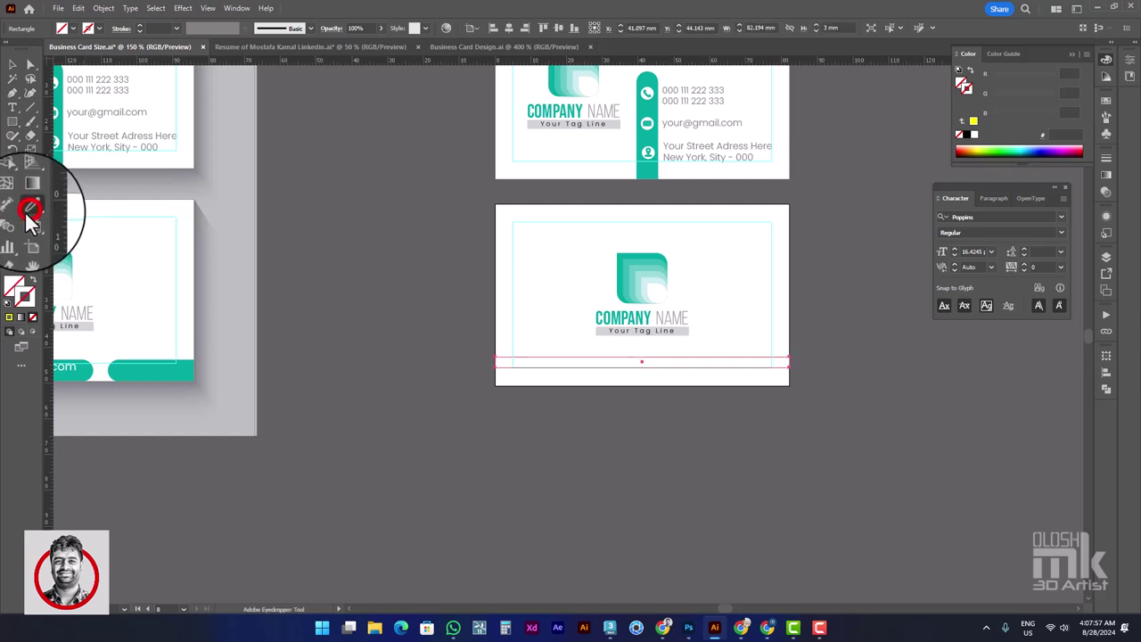
pyautogui.click(174, 372)
pyautogui.click(12, 64)
pyautogui.click(389, 262)
# Duplicate the thin teal bar in place and set the copy's height to 6 mm
pyautogui.click(667, 365)
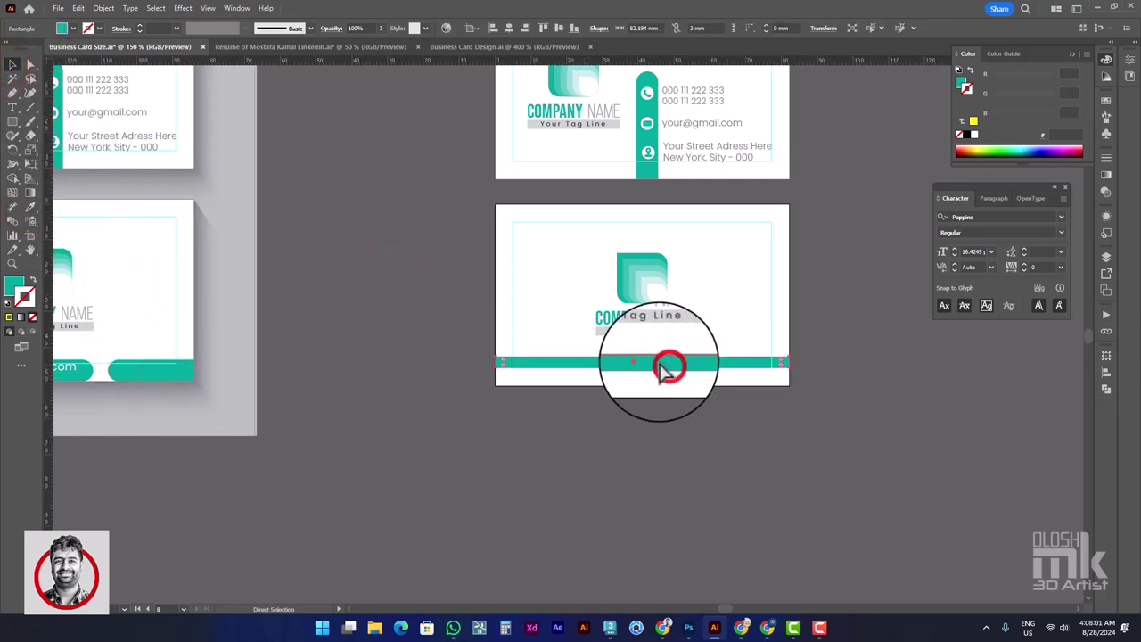
pyautogui.scroll(1, 739, 371)
pyautogui.press('v')
pyautogui.write('6')
pyautogui.press('Return')
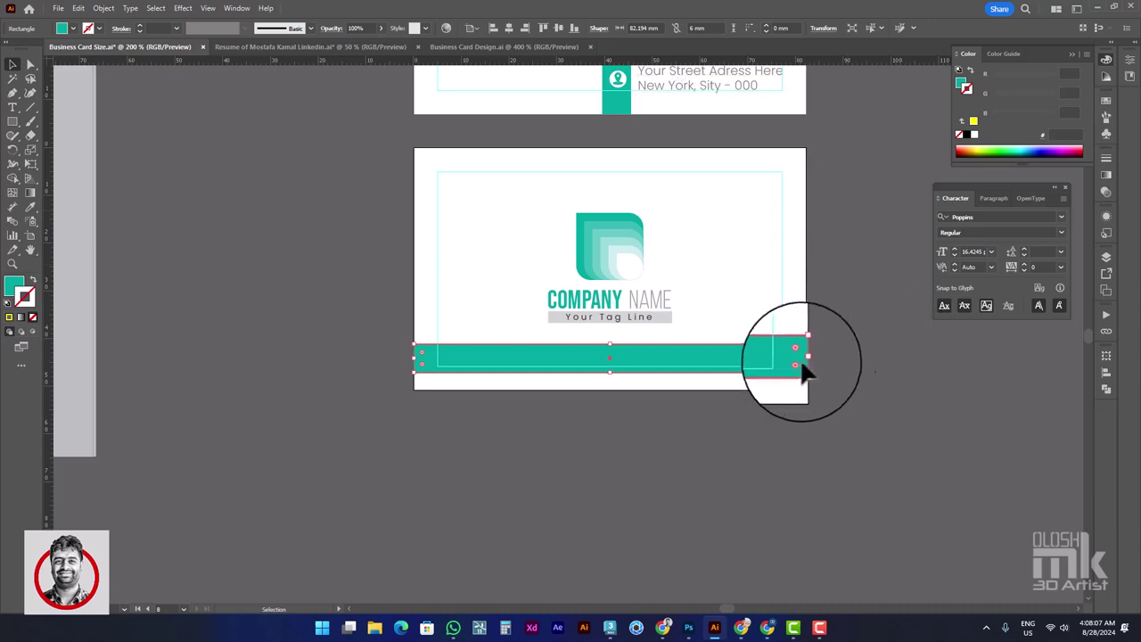
# Narrow the taller bar about its center to a width of 50 mm and fully round its corners
pyautogui.moveTo(805, 361); pyautogui.dragTo(737, 366)
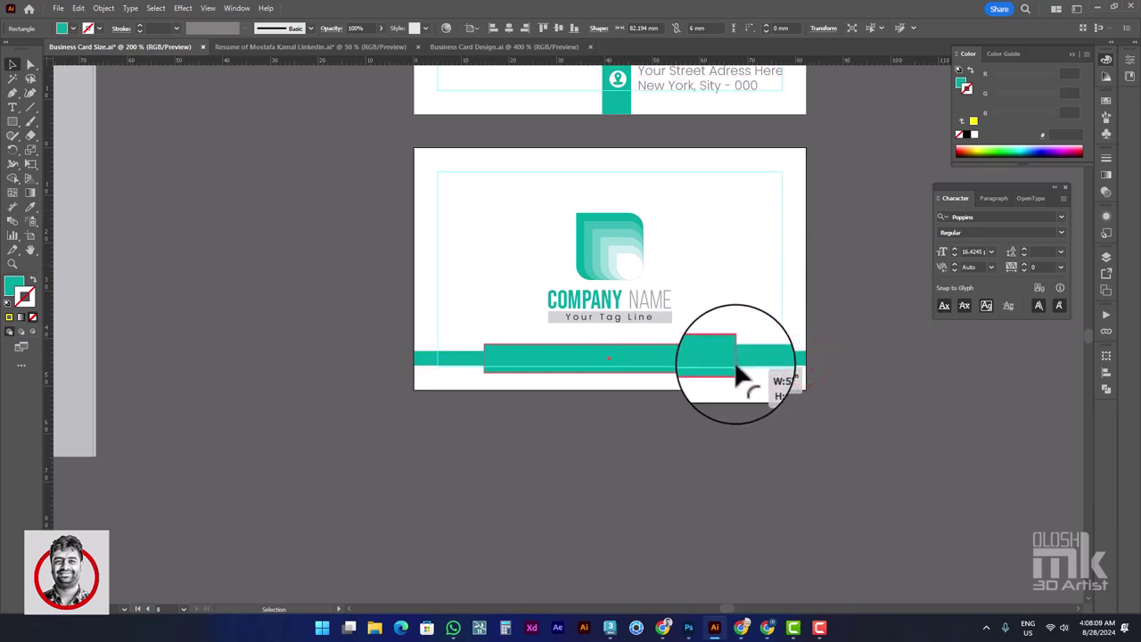
pyautogui.click(645, 28)
pyautogui.write('50')
pyautogui.press('Return')
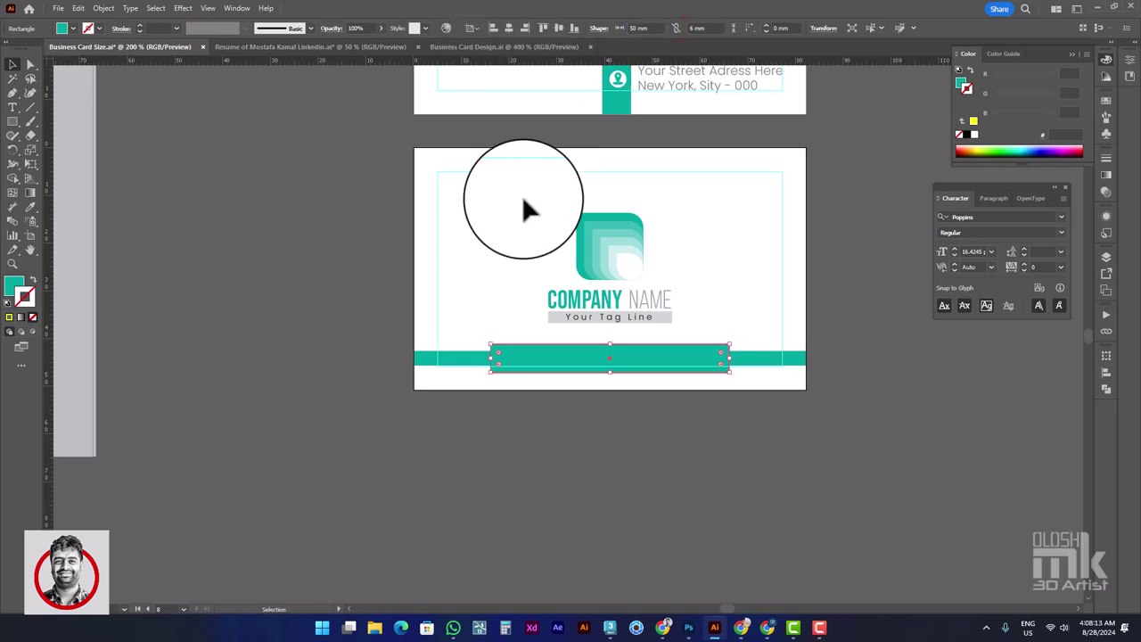
pyautogui.click(581, 445)
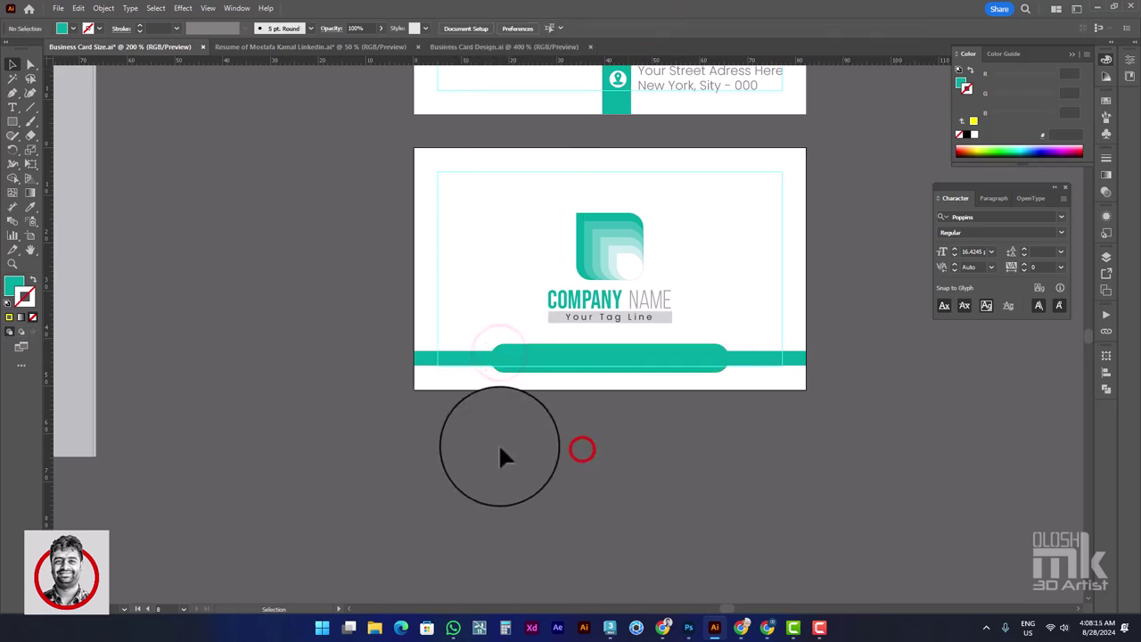
# Fill the rounded bar with a lighter teal sampled from the logo's inner shapes
pyautogui.scroll(-1, 501, 453)
pyautogui.moveTo(387, 393); pyautogui.dragTo(486, 399)
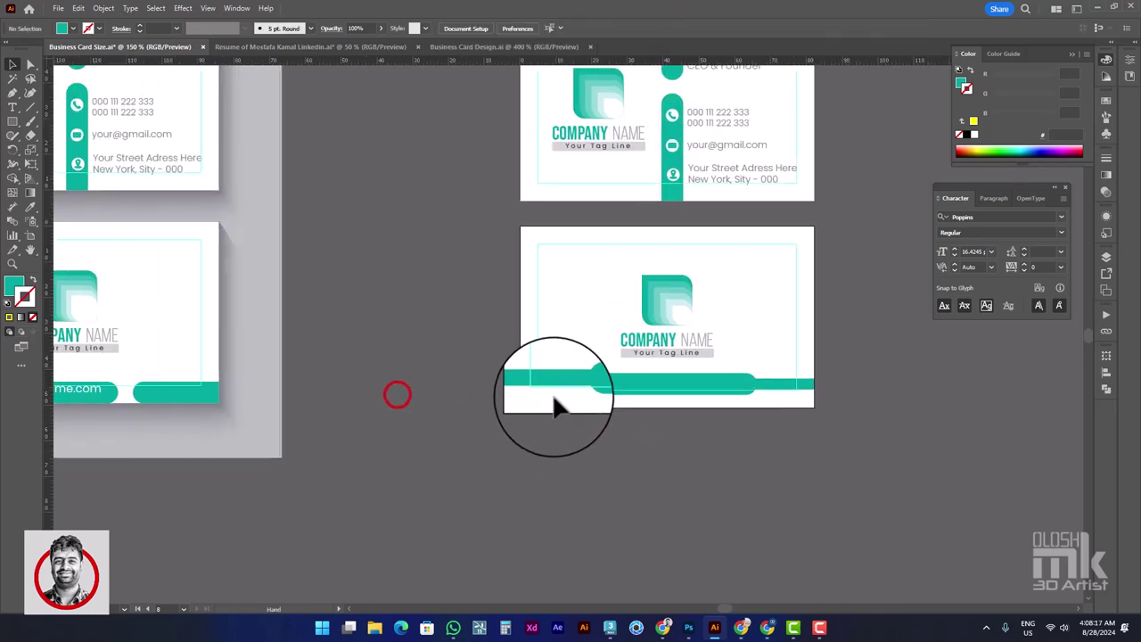
pyautogui.click(597, 375)
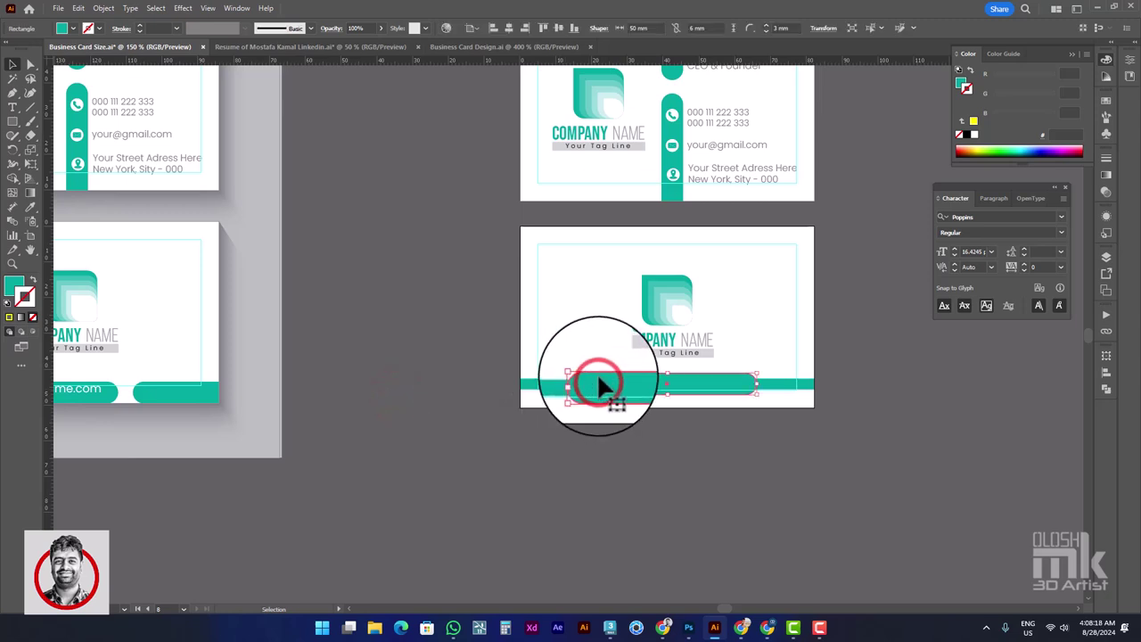
pyautogui.click(30, 207)
pyautogui.click(655, 283)
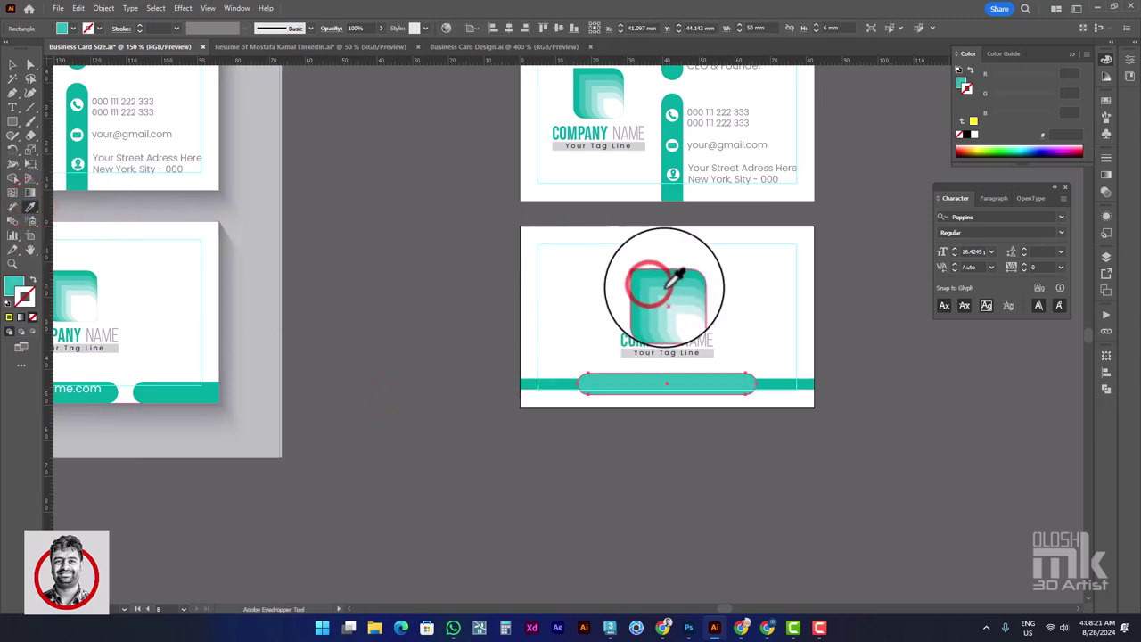
pyautogui.click(667, 284)
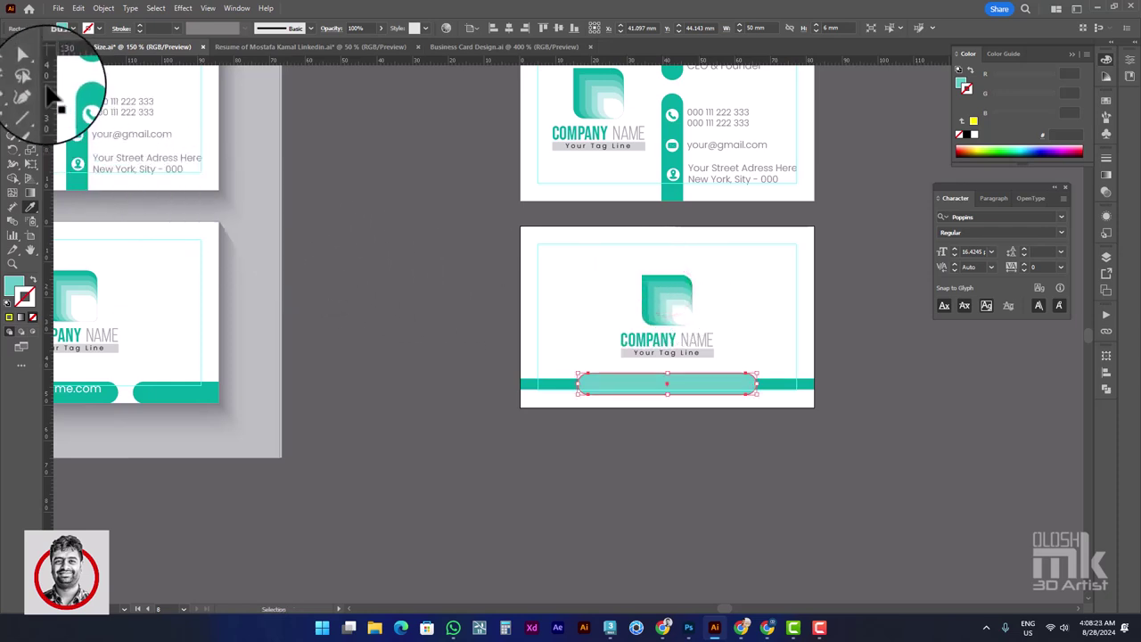
pyautogui.click(12, 65)
pyautogui.click(397, 269)
# Copy the website address text from the template's back card and place the copy over the rounded bar
pyautogui.moveTo(533, 415); pyautogui.dragTo(624, 369)
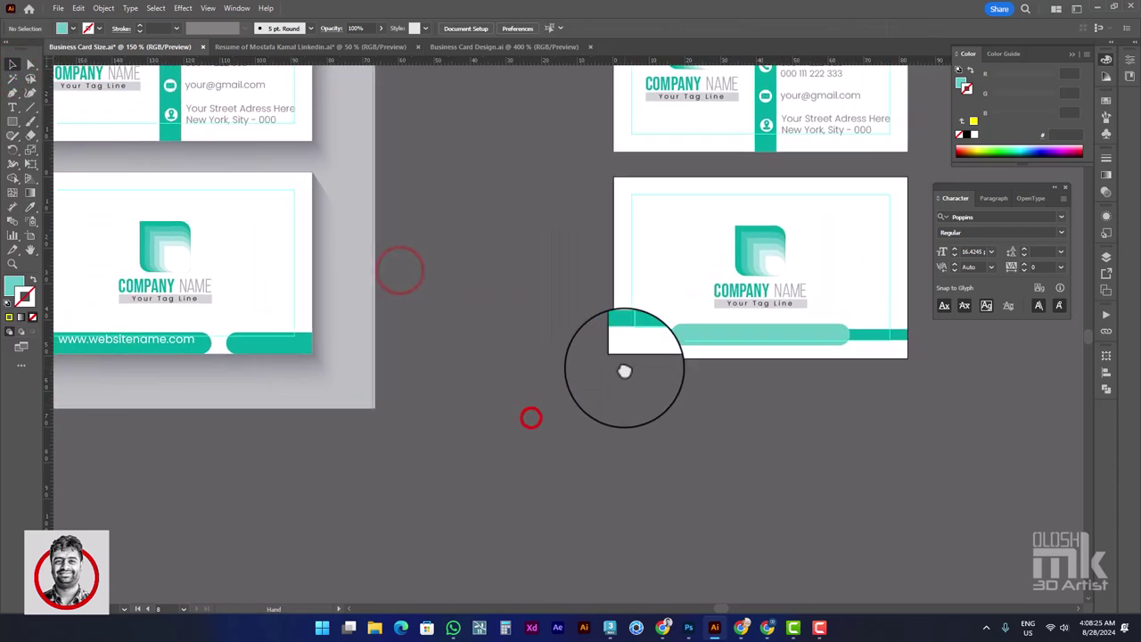
pyautogui.doubleClick(177, 340)
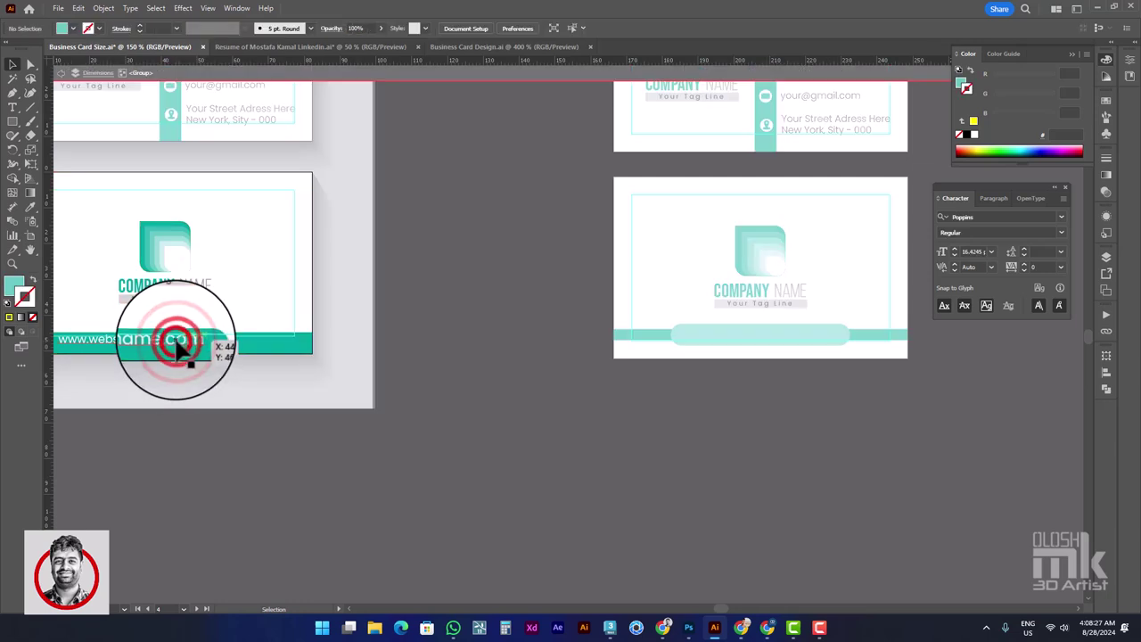
pyautogui.click(176, 340)
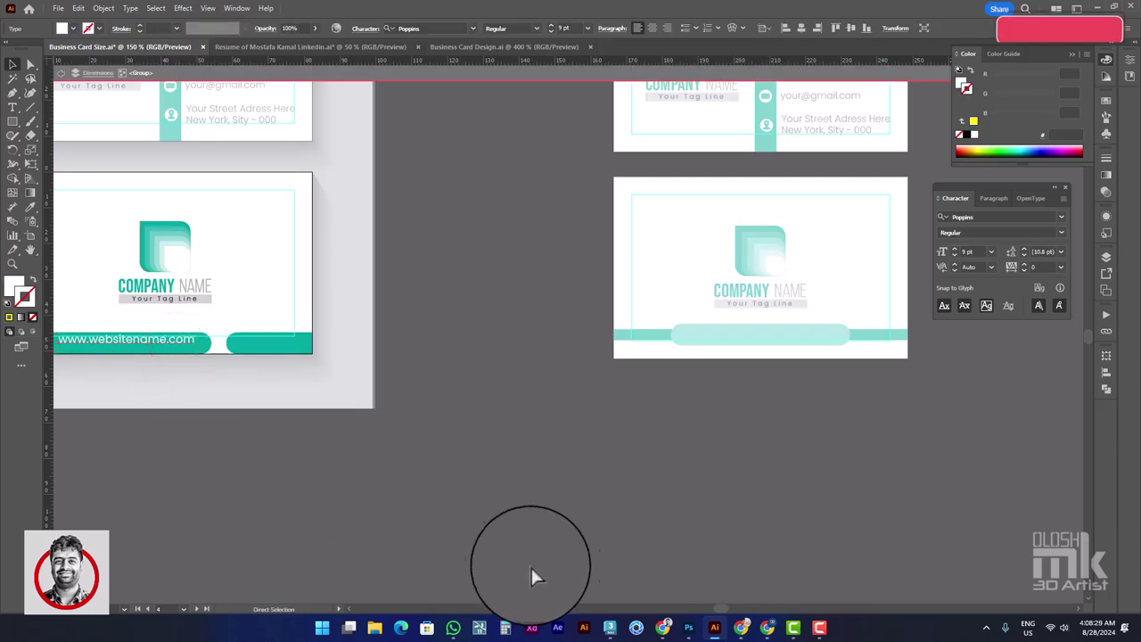
pyautogui.click(713, 482)
pyautogui.hotkey('ctrl', 'v')
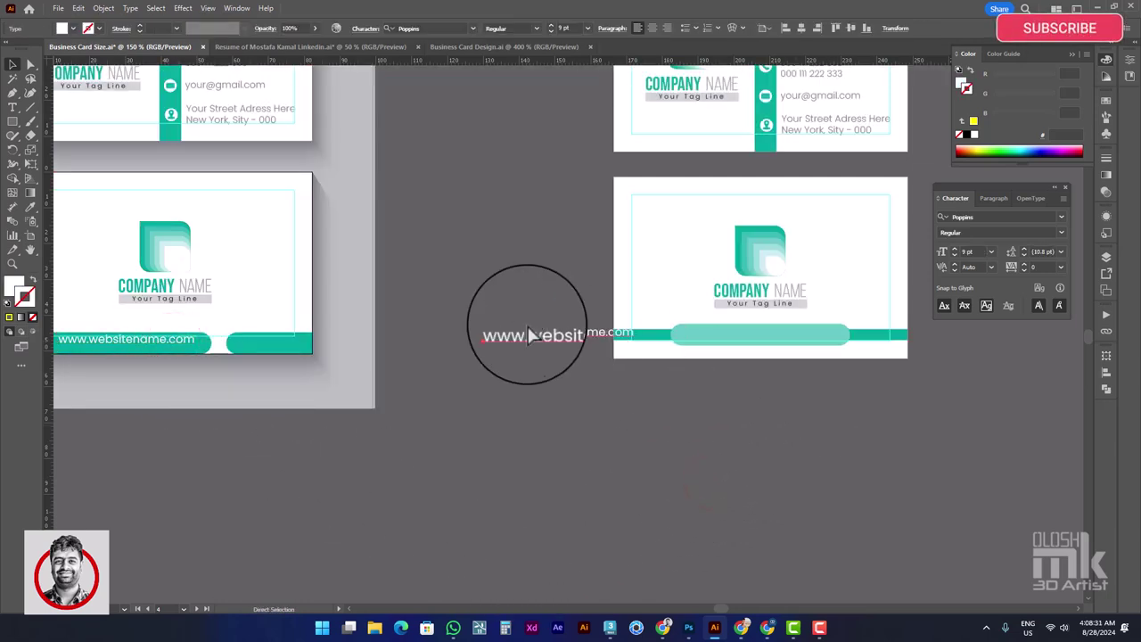
pyautogui.moveTo(539, 344); pyautogui.dragTo(723, 330)
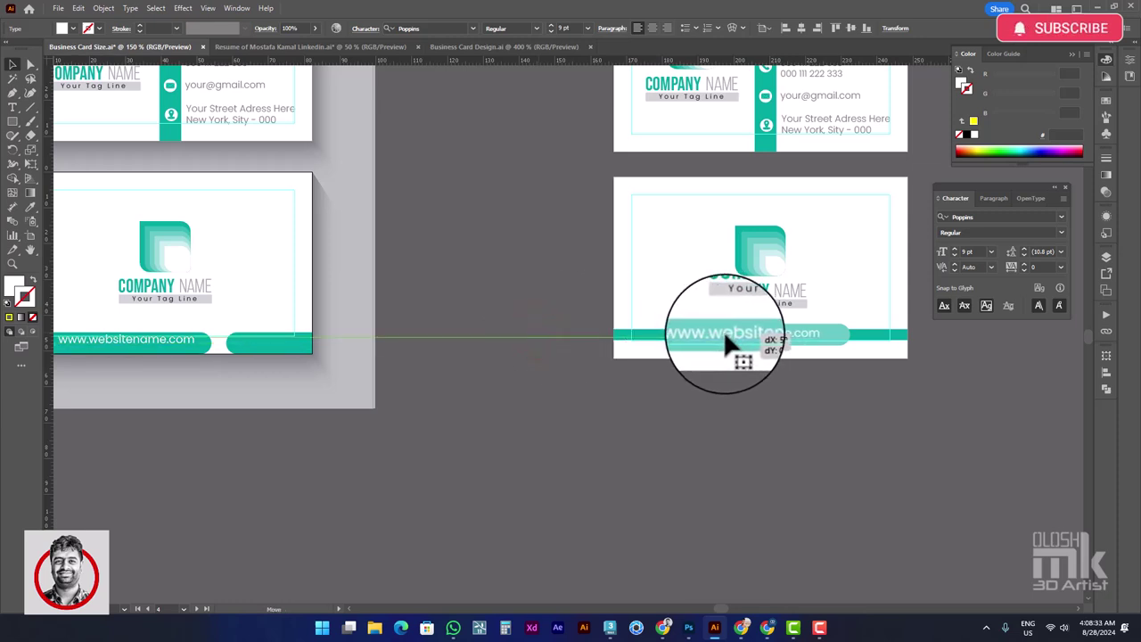
# Center the website text horizontally on the back artboard, undoing the alignment that sends it to the template card
pyautogui.click(800, 28)
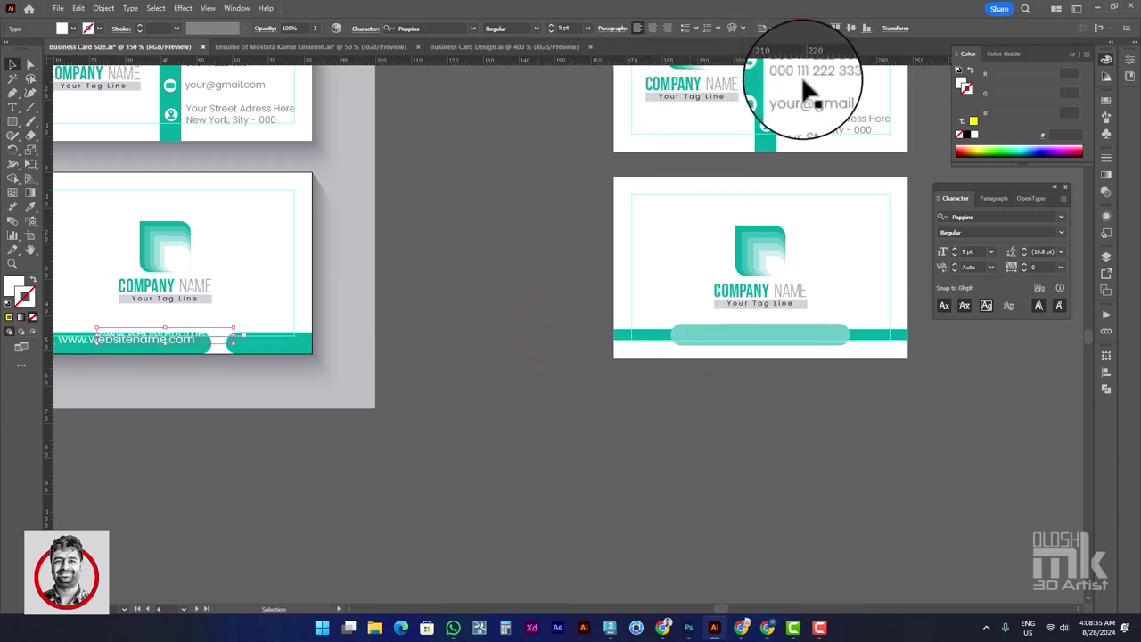
pyautogui.hotkey('ctrl', 'z')
pyautogui.click(758, 382)
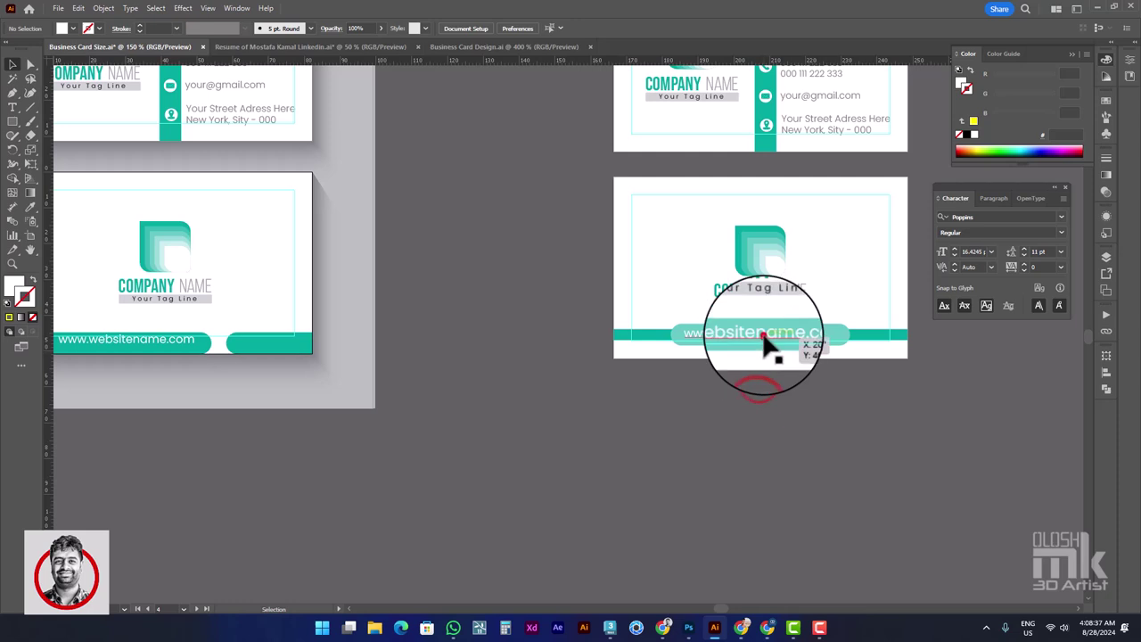
pyautogui.click(763, 335)
pyautogui.click(800, 30)
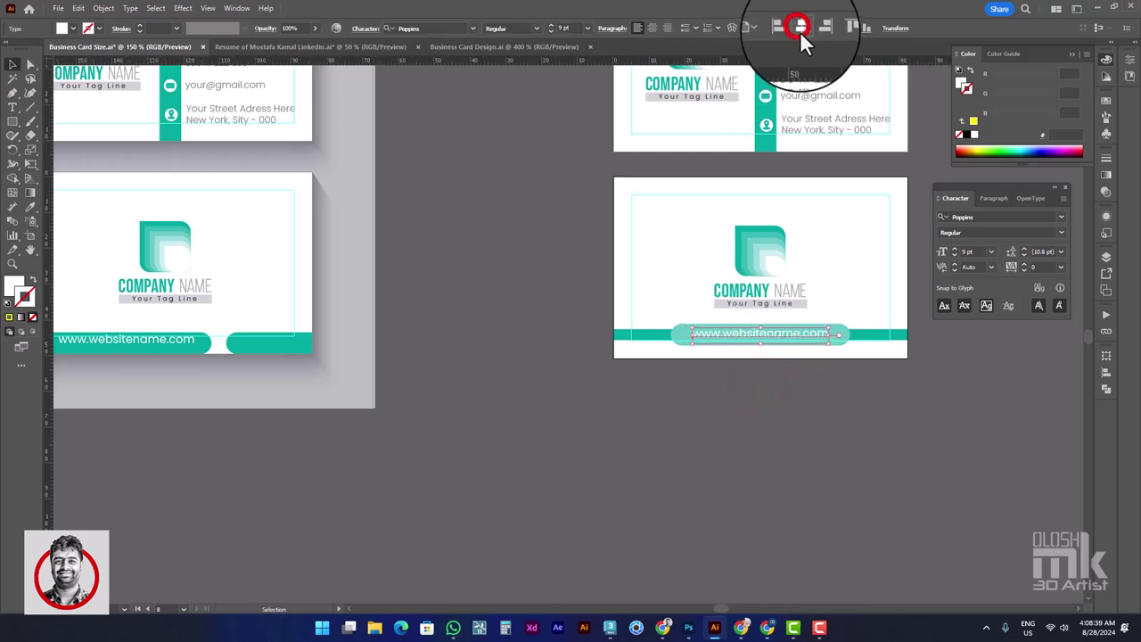
# Align the vertical centers of the website text and the rounded bar
pyautogui.click(814, 400)
pyautogui.scroll(2, 767, 333)
pyautogui.click(679, 348)
pyautogui.keyDown('shift'); pyautogui.click(580, 336); pyautogui.keyUp('shift')
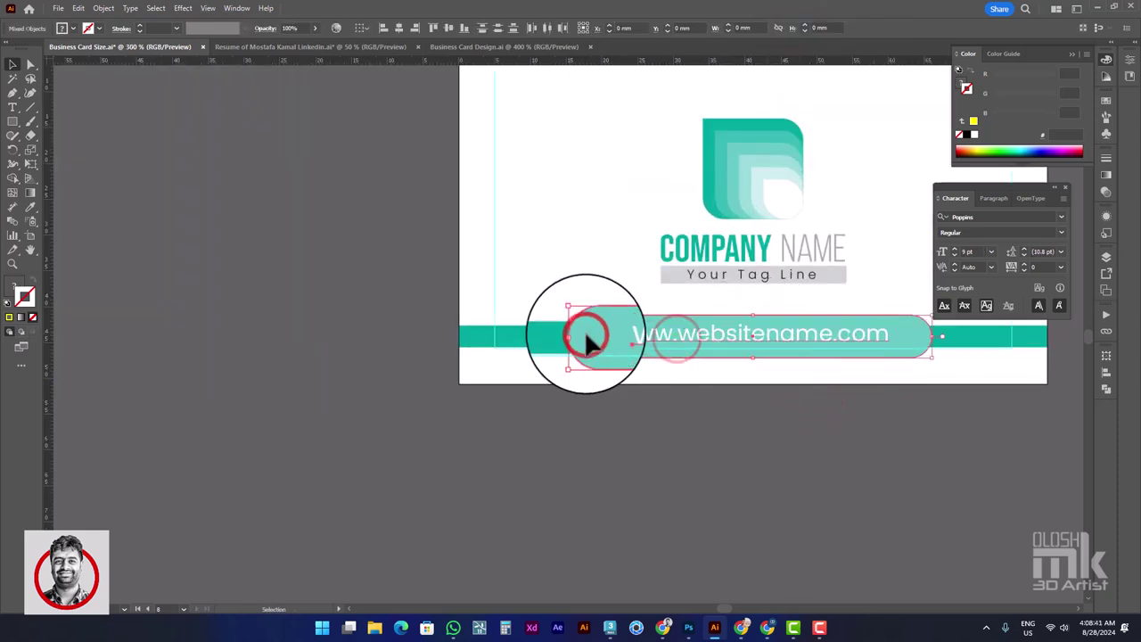
pyautogui.click(446, 28)
# Move the website text slightly down so its letters sit visually centered in the rounded bar
pyautogui.click(571, 422)
pyautogui.scroll(3, 736, 333)
pyautogui.moveTo(760, 329); pyautogui.dragTo(759, 346)
pyautogui.click(746, 348)
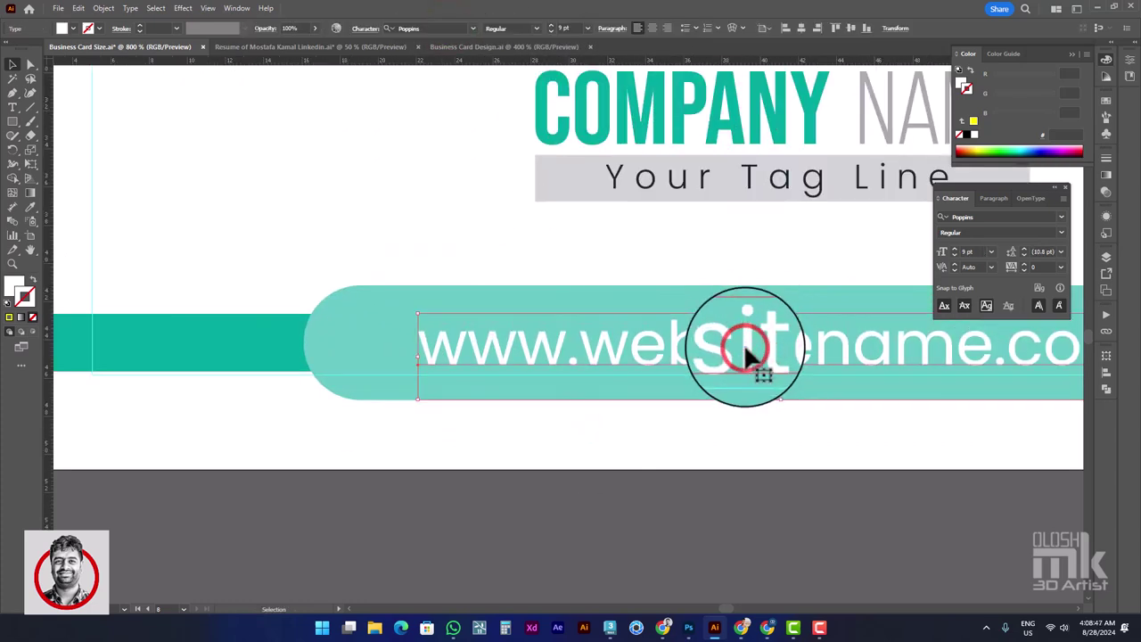
pyautogui.click(698, 506)
# Try filling the thin full-width bar with the rounded bar's lighter teal, and undo the color change
pyautogui.scroll(-5, 698, 506)
pyautogui.moveTo(856, 335); pyautogui.dragTo(757, 326)
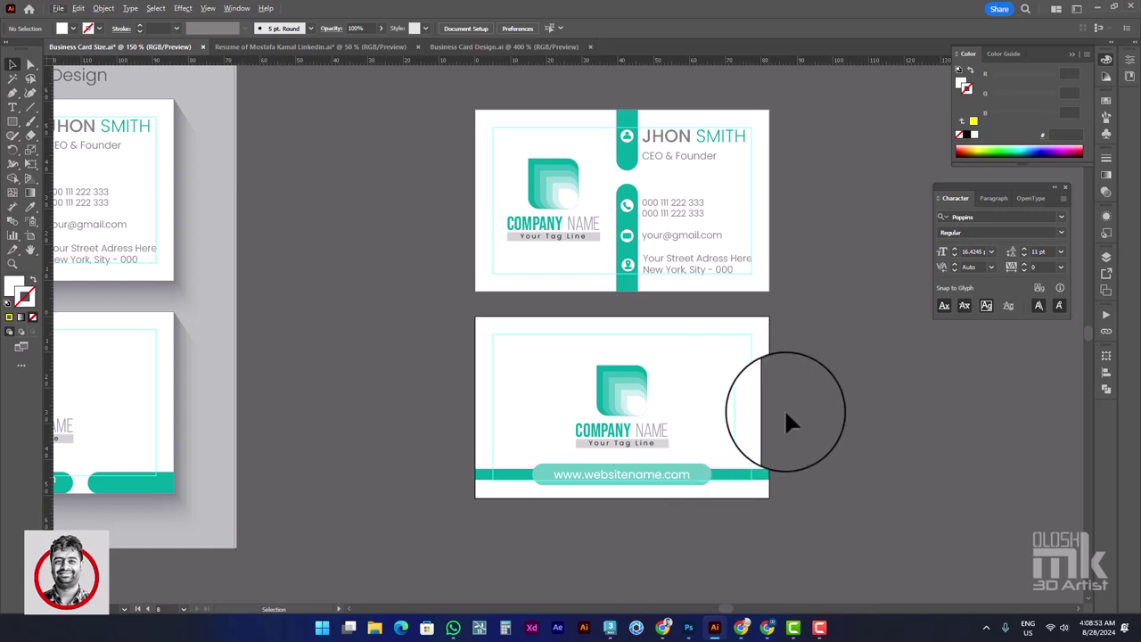
pyautogui.scroll(-2, 787, 407)
pyautogui.scroll(2, 787, 406)
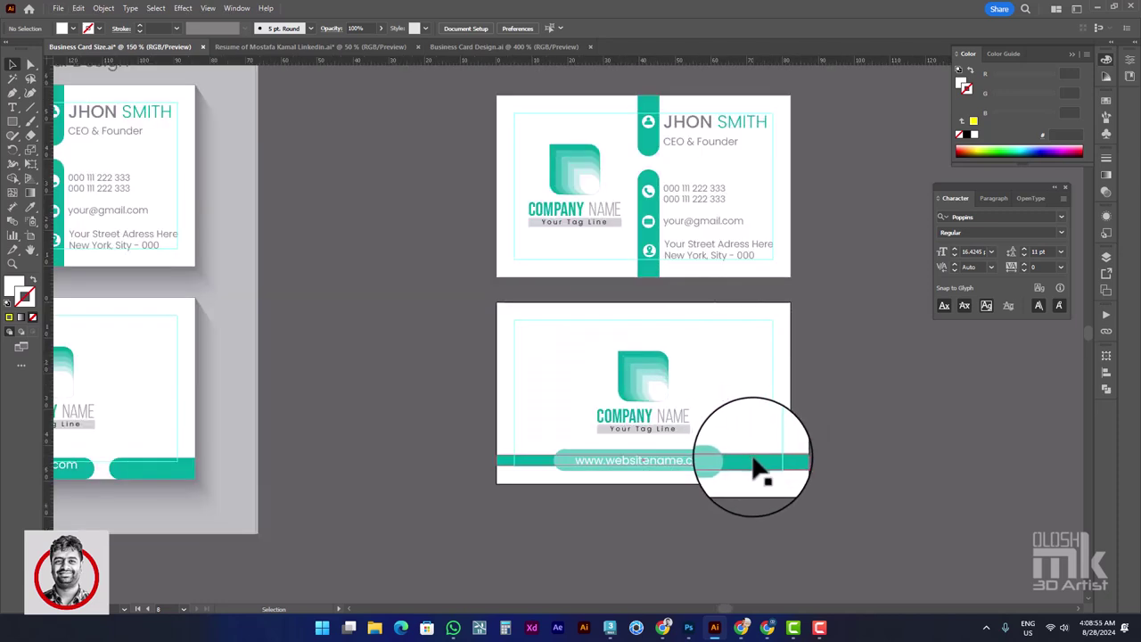
pyautogui.click(753, 459)
pyautogui.click(29, 207)
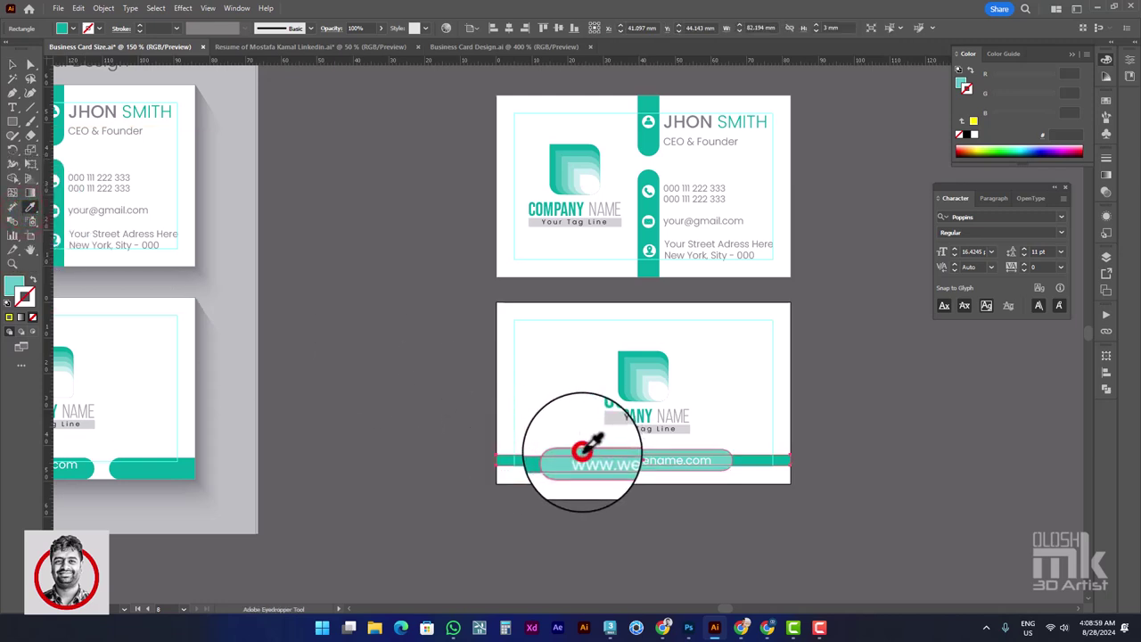
pyautogui.click(581, 458)
pyautogui.hotkey('ctrl', 'z')
pyautogui.click(13, 65)
# Recolor the thin full-width bar on the back card with the lighter teal sampled from the rounded bar
pyautogui.click(325, 275)
pyautogui.click(541, 462)
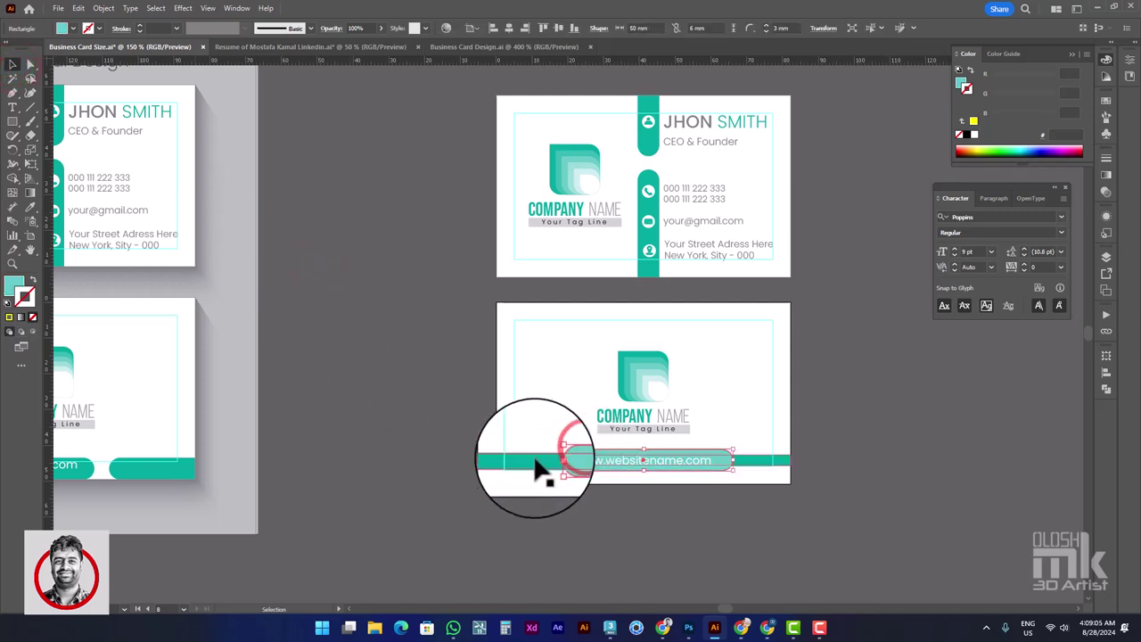
pyautogui.moveTo(517, 461); pyautogui.dragTo(497, 461)
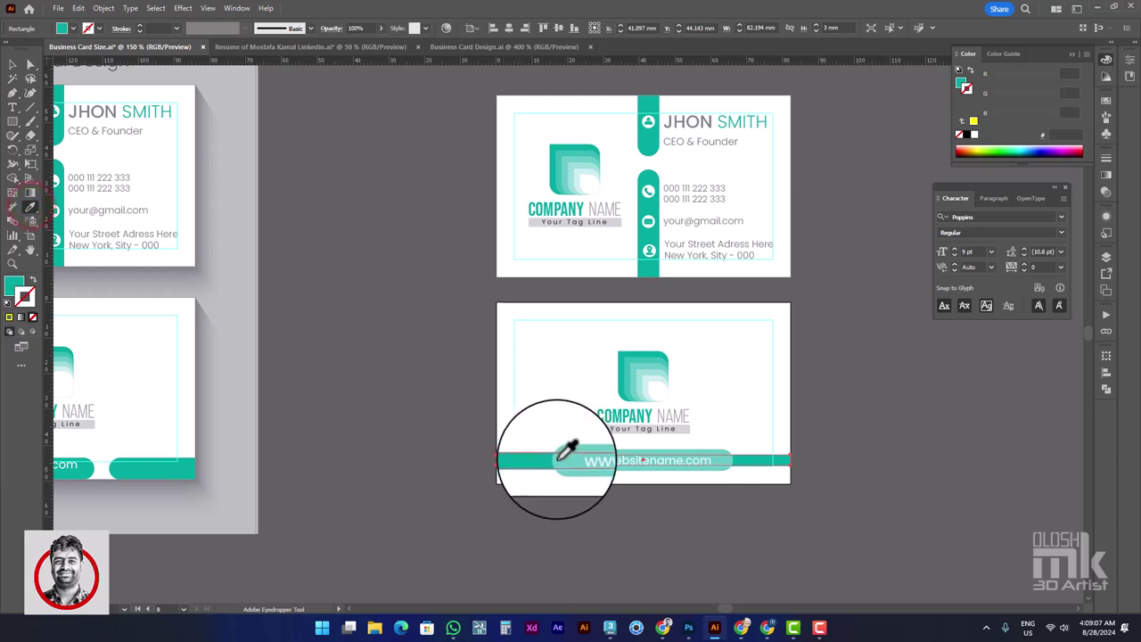
pyautogui.click(12, 64)
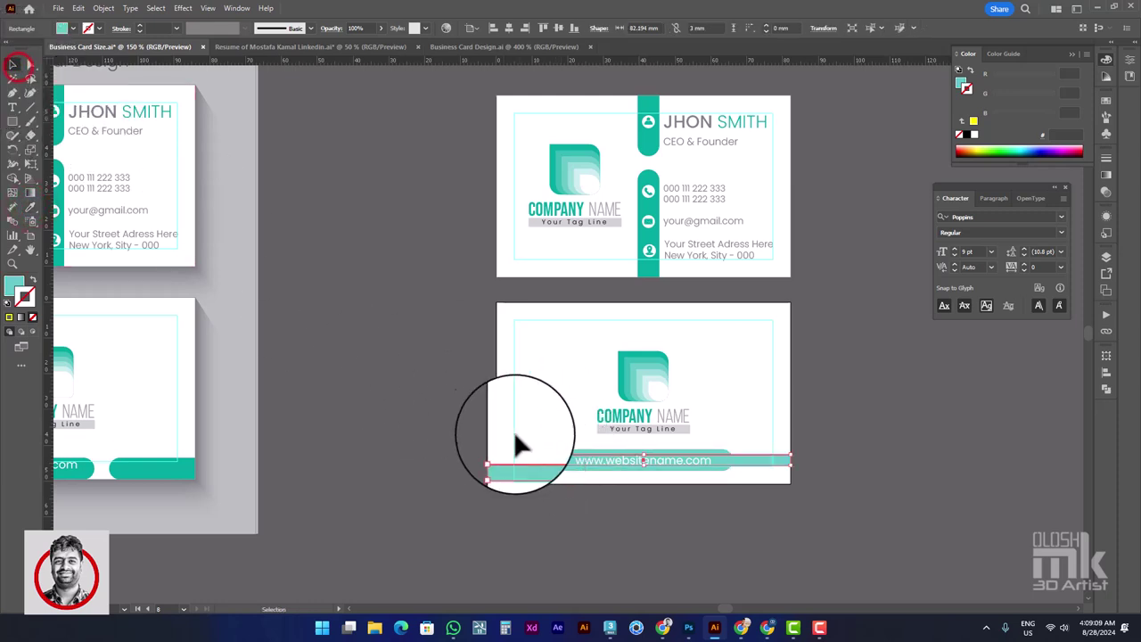
# Fill the rounded bar with the darker teal sampled from the strip on the template's back card
pyautogui.click(29, 207)
pyautogui.click(165, 466)
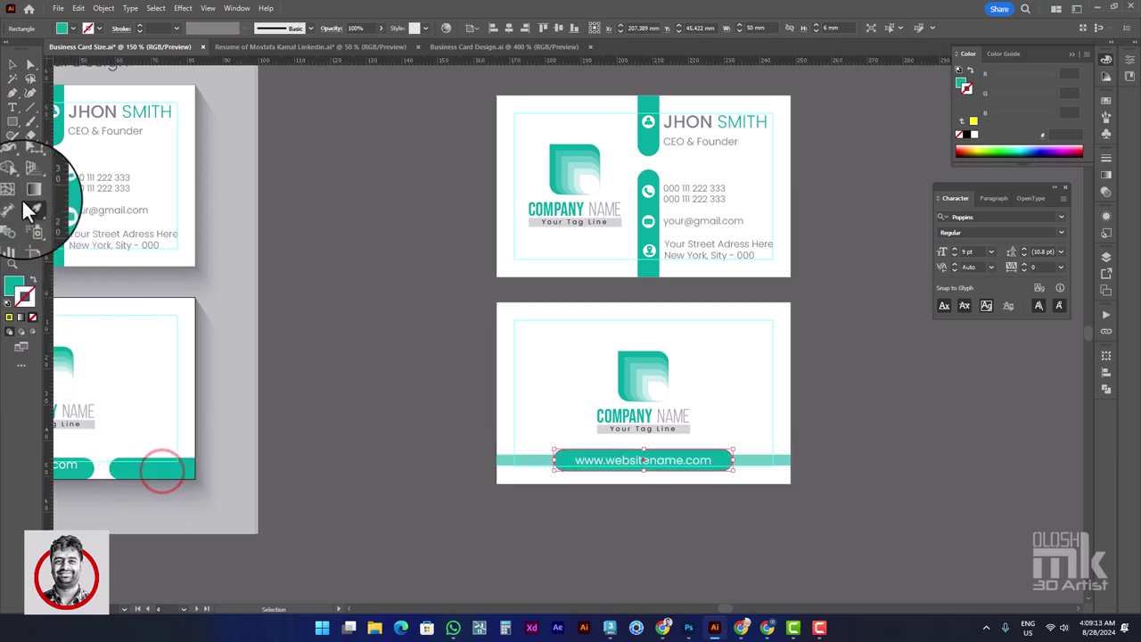
pyautogui.click(12, 63)
pyautogui.click(285, 270)
pyautogui.scroll(1, 699, 472)
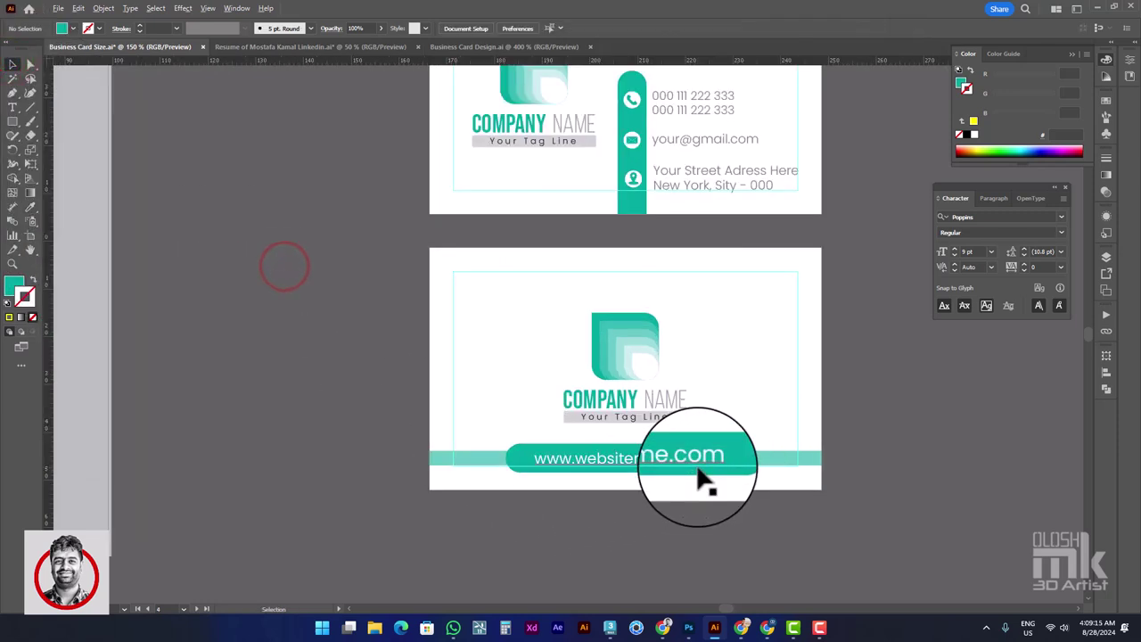
# Align the rounded bar's vertical center to the thin full-width bar, keeping the thin bar as key object
pyautogui.scroll(3, 838, 436)
pyautogui.click(811, 461)
pyautogui.scroll(2, 809, 471)
pyautogui.click(810, 455)
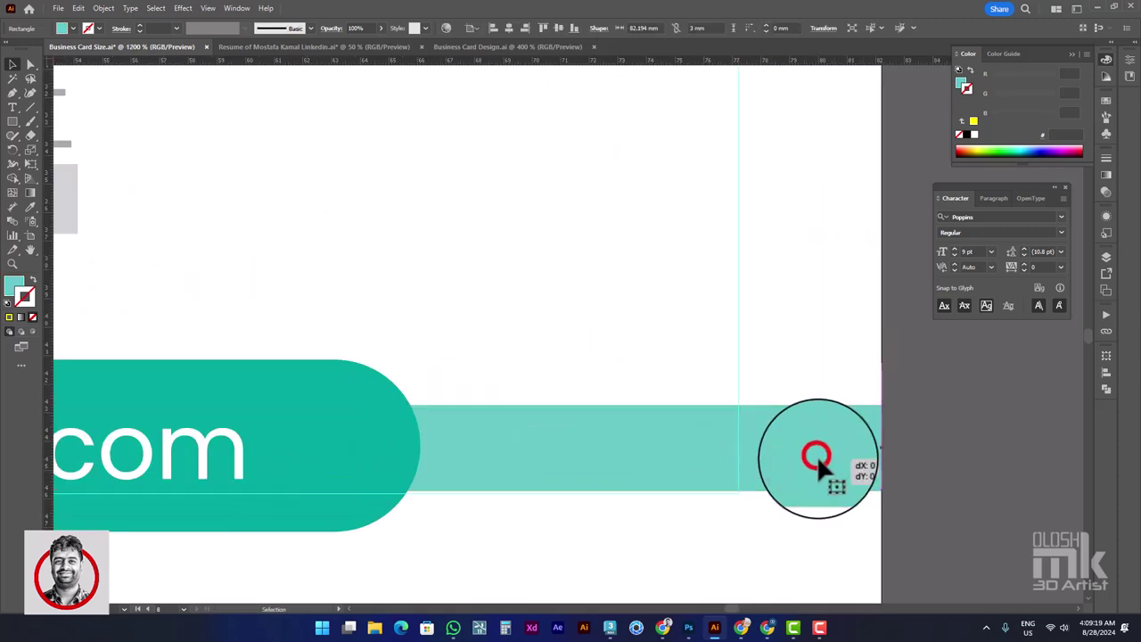
pyautogui.scroll(-2, 822, 470)
pyautogui.click(542, 484)
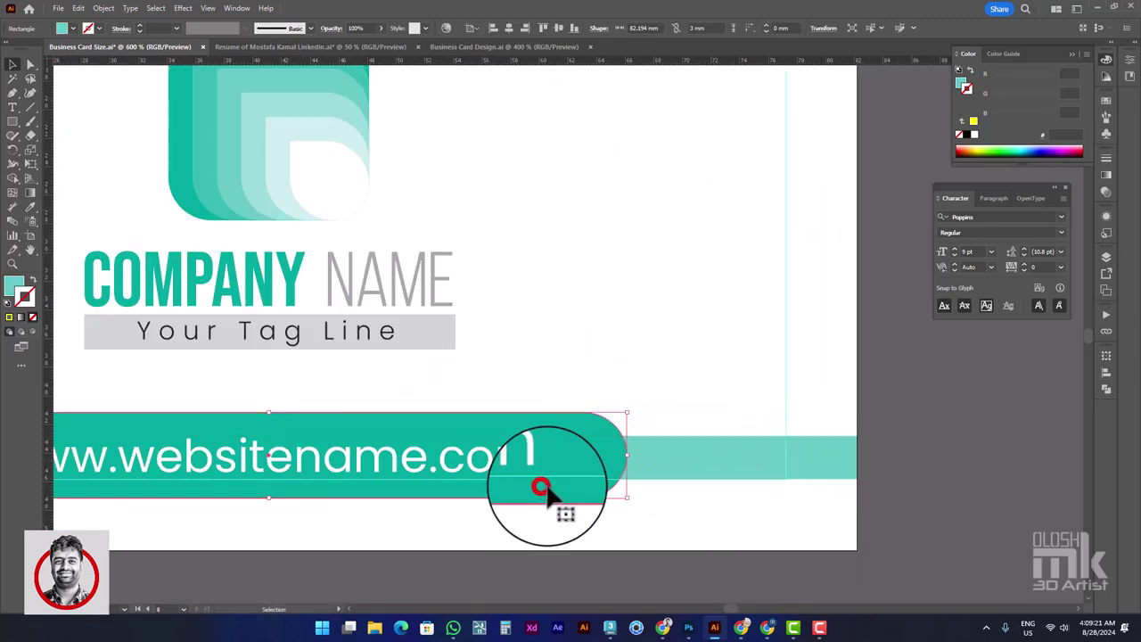
pyautogui.keyDown('shift'); pyautogui.click(660, 457); pyautogui.keyUp('shift')
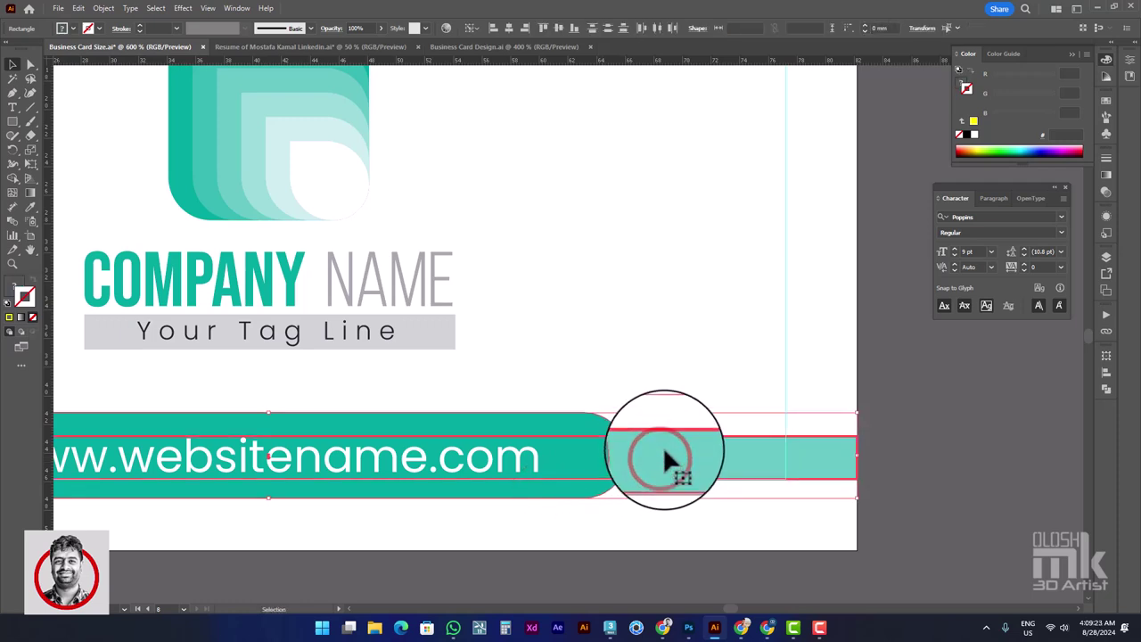
pyautogui.click(688, 536)
pyautogui.click(679, 461)
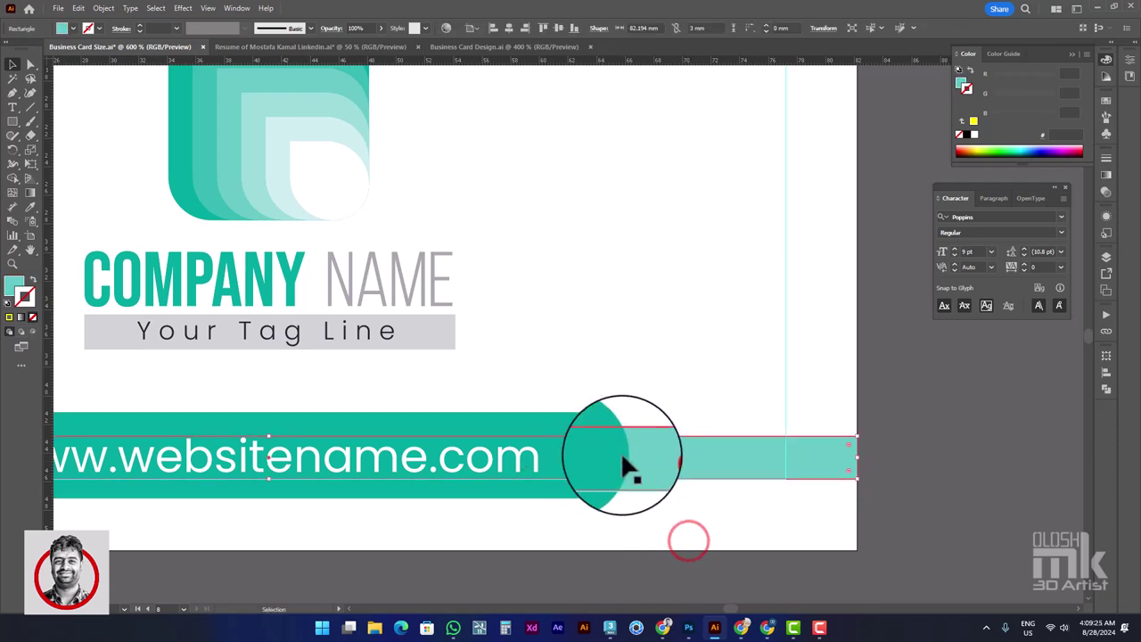
pyautogui.keyDown('shift'); pyautogui.click(615, 454); pyautogui.keyUp('shift')
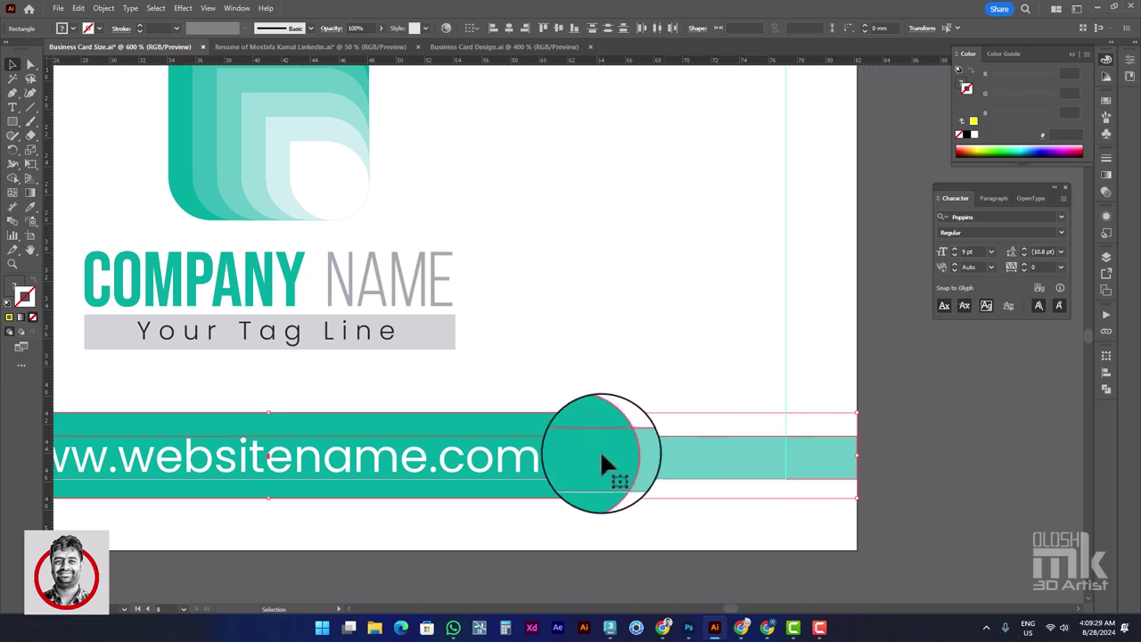
pyautogui.click(669, 457)
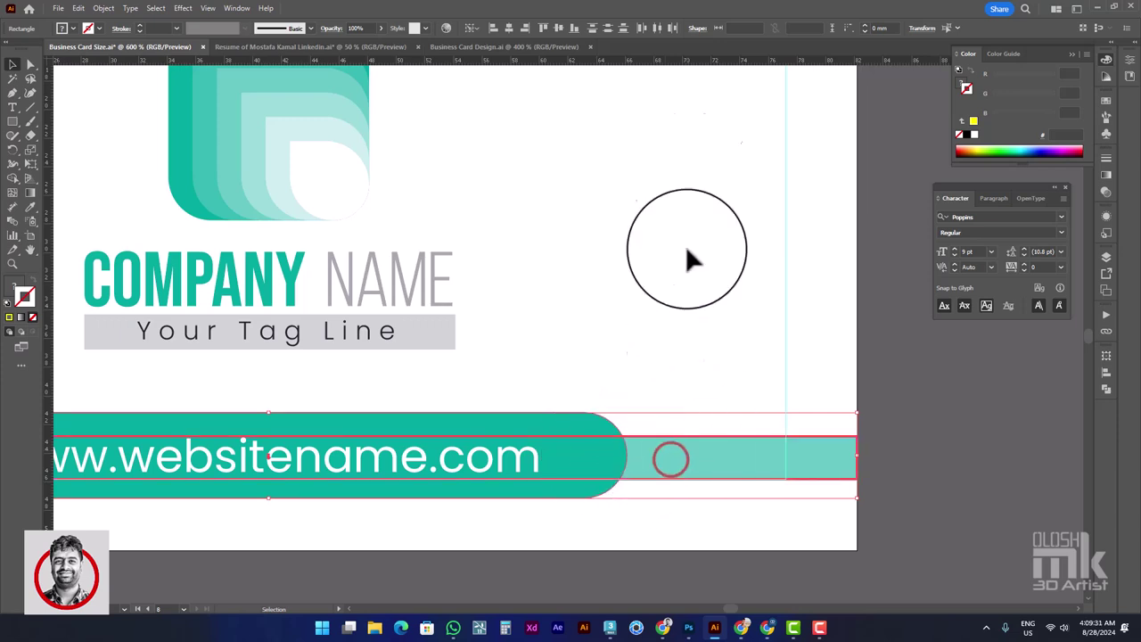
pyautogui.click(559, 28)
pyautogui.click(724, 349)
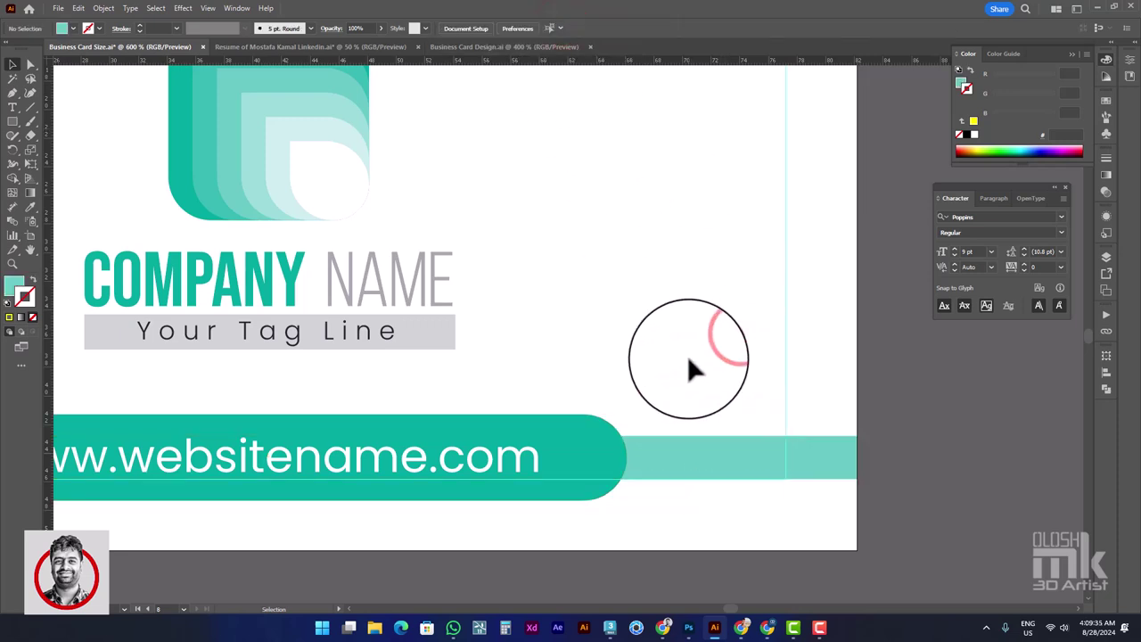
# Center the website text horizontally in the rounded bar on the back card
pyautogui.scroll(-3, 688, 361)
pyautogui.scroll(4, 680, 364)
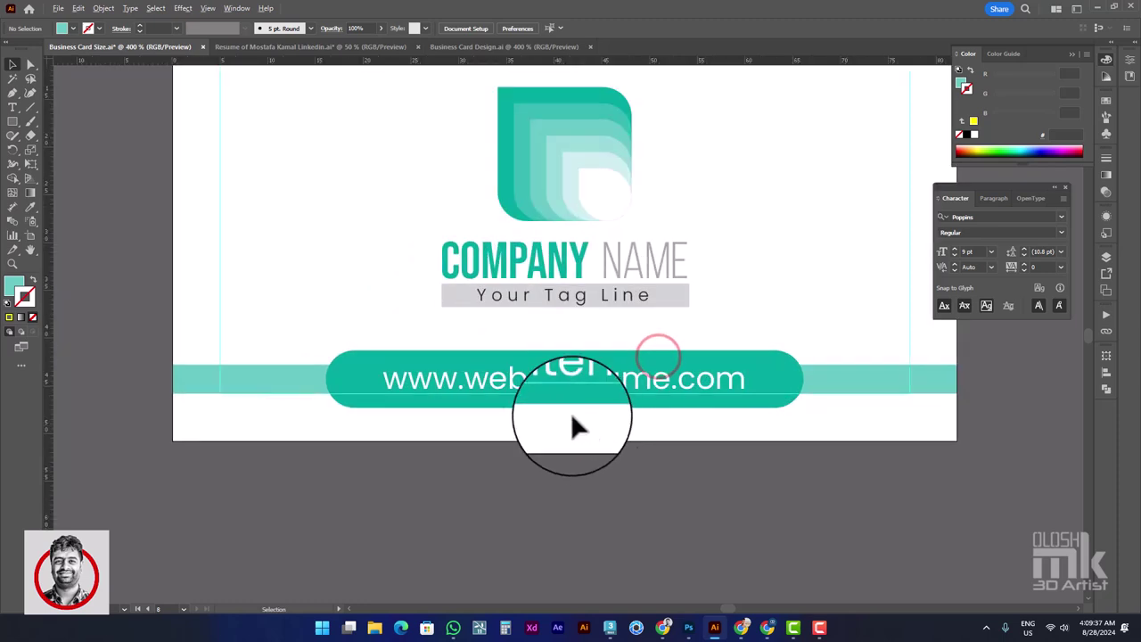
pyautogui.moveTo(472, 378); pyautogui.dragTo(470, 380)
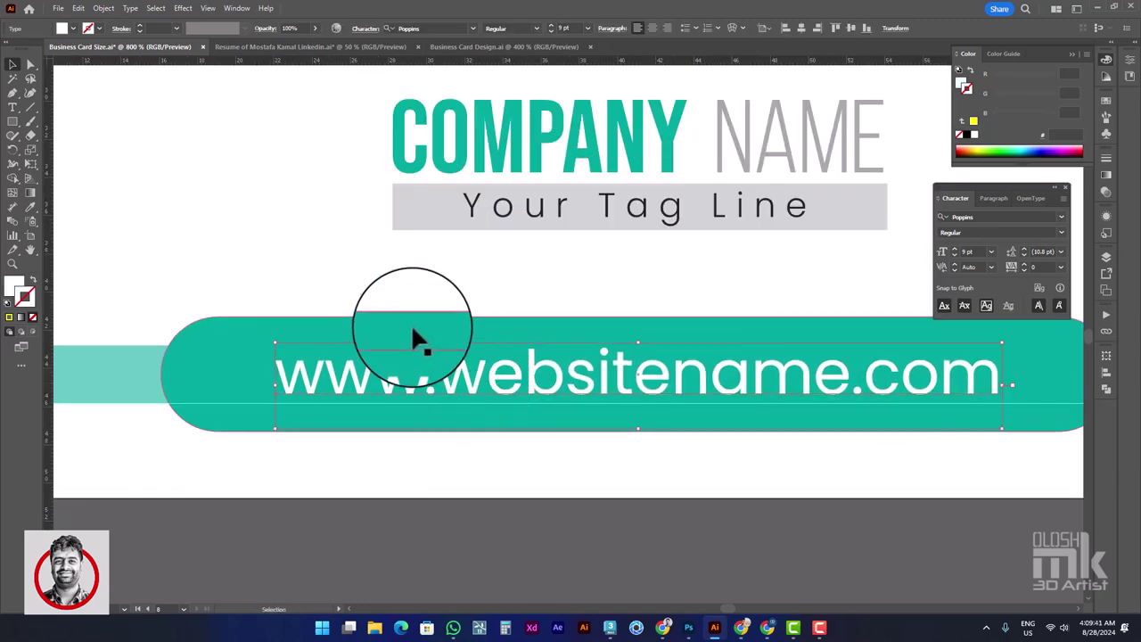
pyautogui.click(796, 32)
pyautogui.click(649, 260)
pyautogui.scroll(-4, 579, 306)
pyautogui.moveTo(694, 213); pyautogui.dragTo(535, 329)
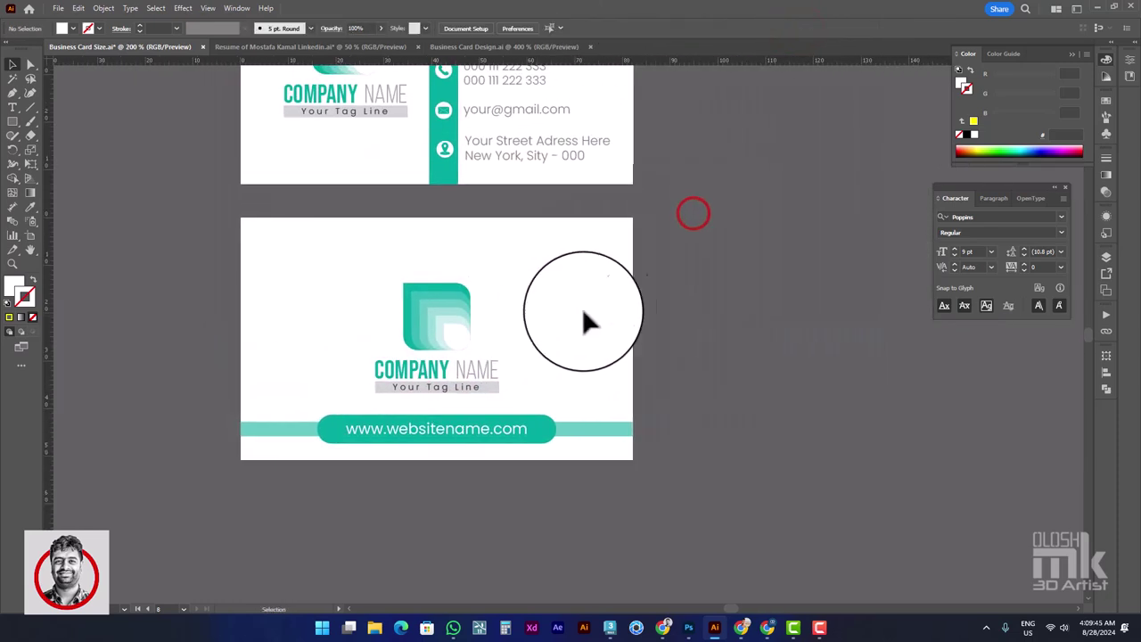
pyautogui.scroll(-1, 601, 303)
pyautogui.moveTo(587, 253); pyautogui.dragTo(628, 317)
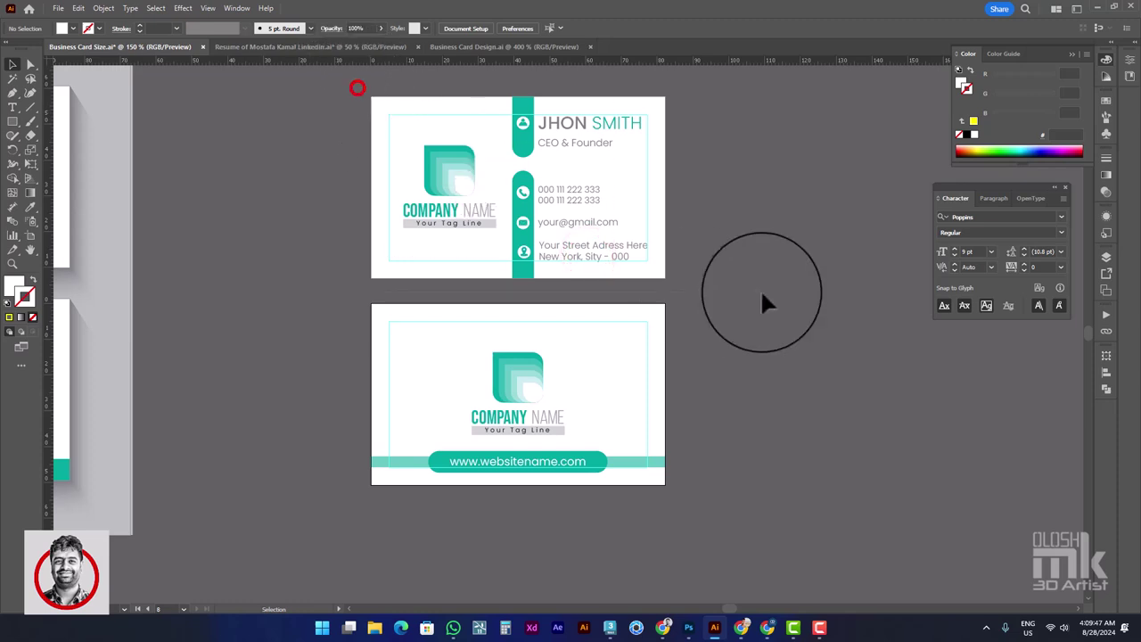
pyautogui.moveTo(762, 298); pyautogui.dragTo(759, 294)
pyautogui.moveTo(539, 193); pyautogui.dragTo(845, 230)
pyautogui.hotkey('ctrl', 'z')
pyautogui.click(852, 408)
# Draw a white 82.194 × 50.8 mm rectangle over the front artboard and send it behind the card artwork
pyautogui.click(16, 122)
pyautogui.moveTo(372, 95); pyautogui.dragTo(663, 274)
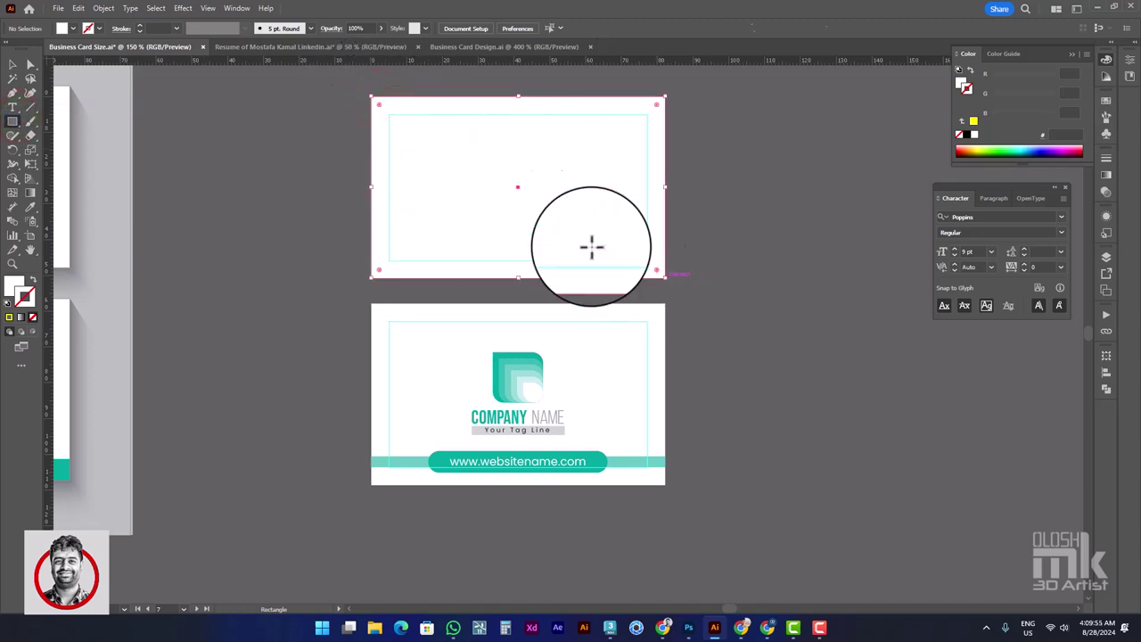
pyautogui.click(13, 64)
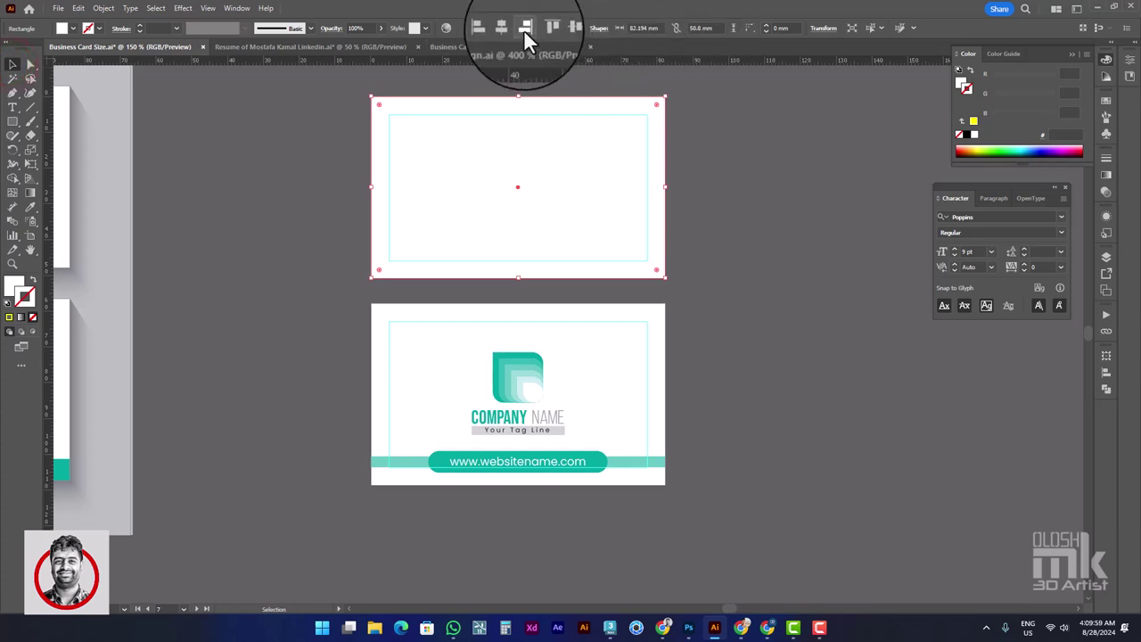
pyautogui.rightClick(566, 169)
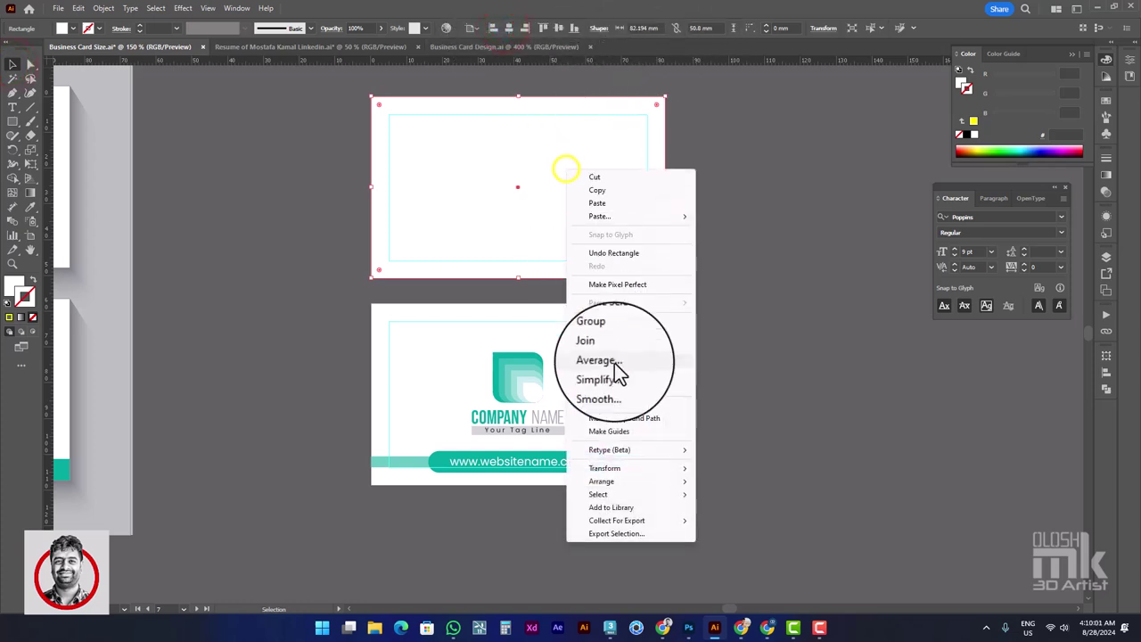
pyautogui.click(644, 481)
pyautogui.click(734, 519)
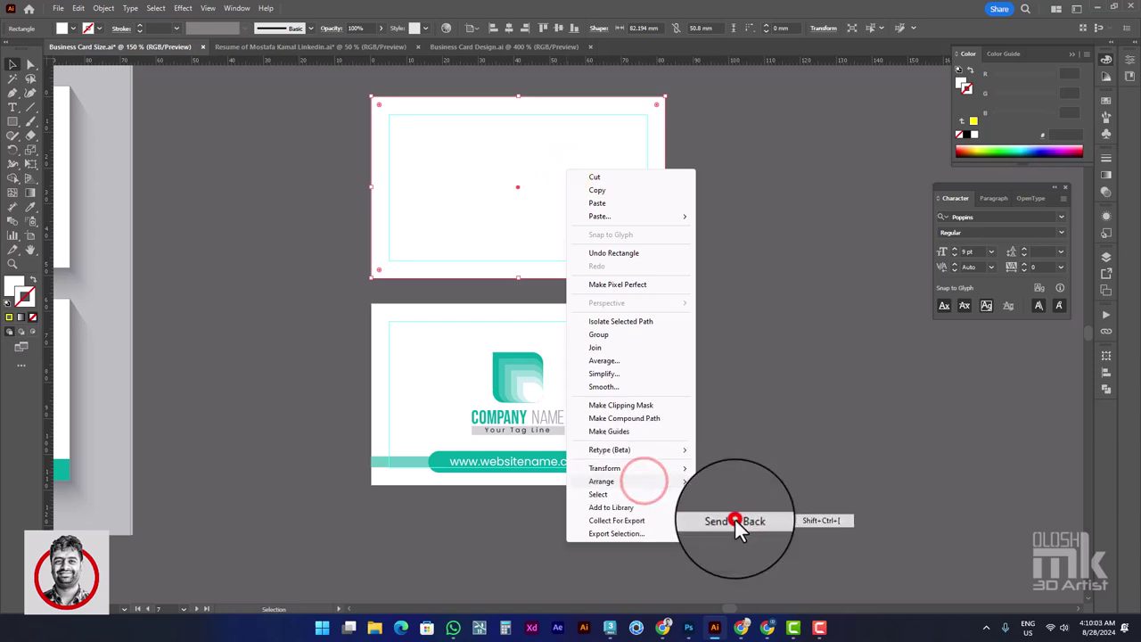
pyautogui.click(794, 270)
# Copy the white background rectangle straight down onto the back artboard, behind its artwork
pyautogui.moveTo(635, 171); pyautogui.dragTo(632, 353)
pyautogui.click(655, 268)
pyautogui.press('v')
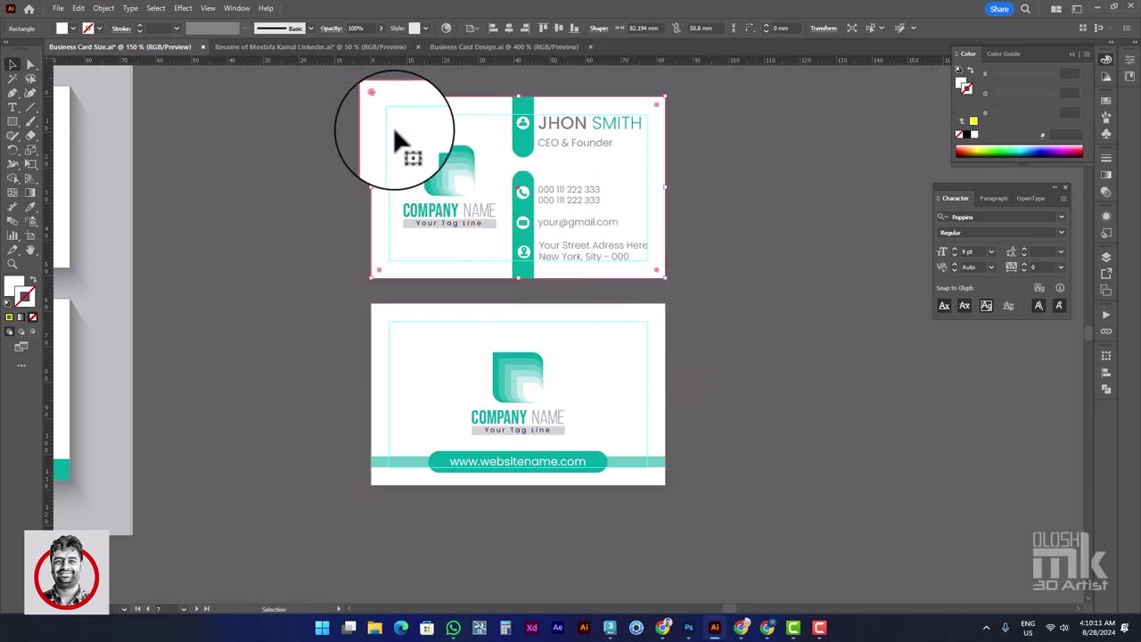
# Delete the margin guides from both the front and back cards
pyautogui.moveTo(727, 284); pyautogui.dragTo(738, 285)
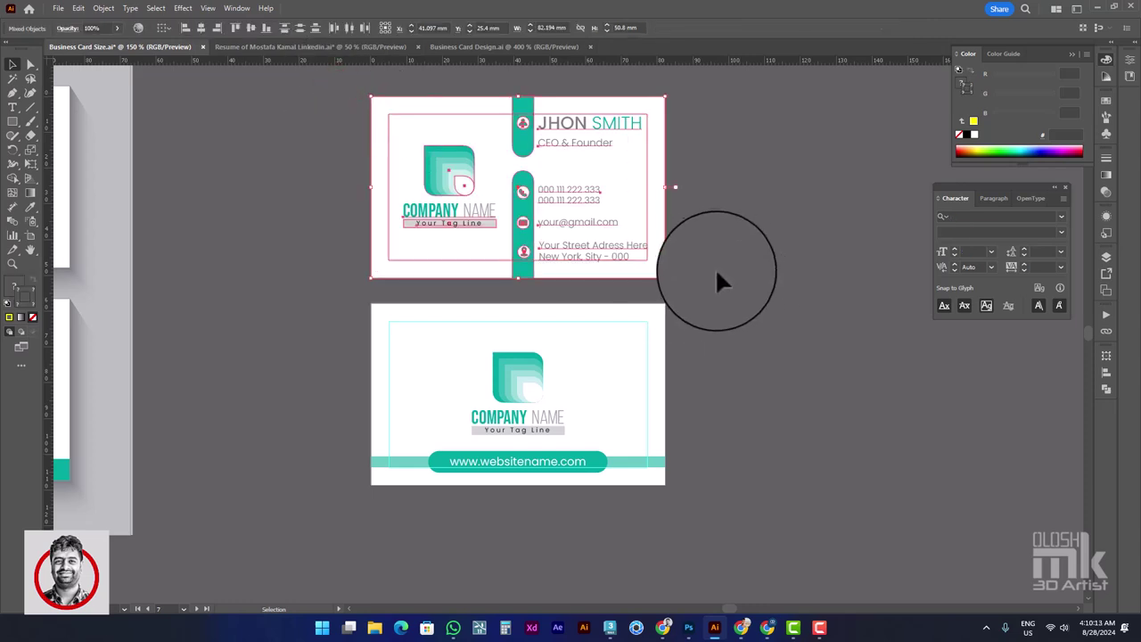
pyautogui.press('space')
pyautogui.moveTo(589, 229); pyautogui.dragTo(730, 281)
pyautogui.click(786, 219)
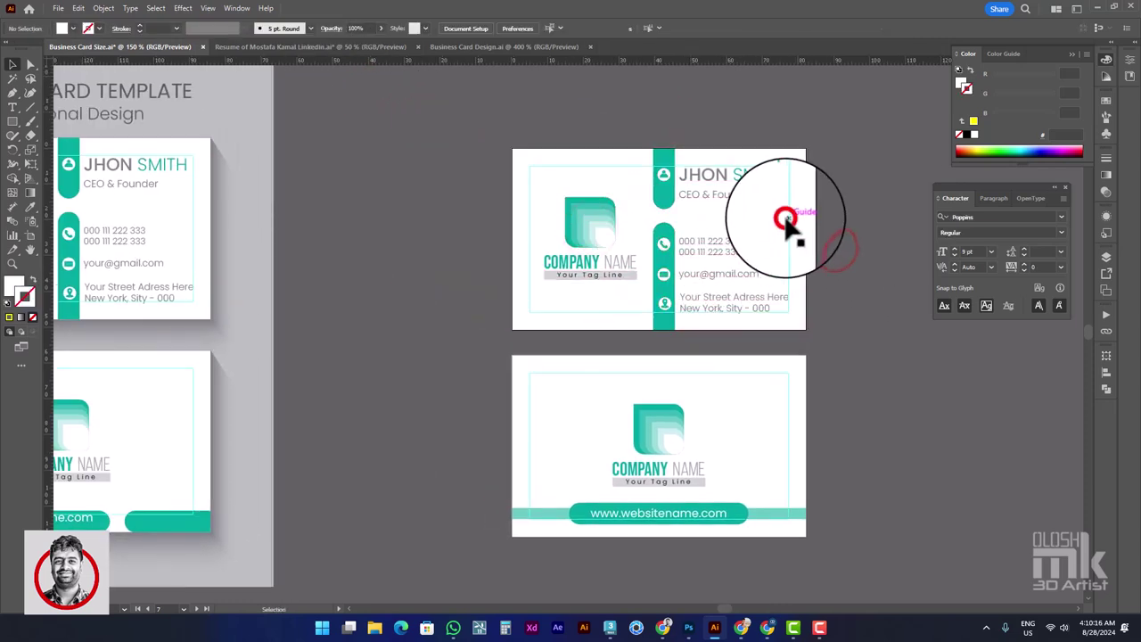
pyautogui.click(788, 395)
pyautogui.click(807, 350)
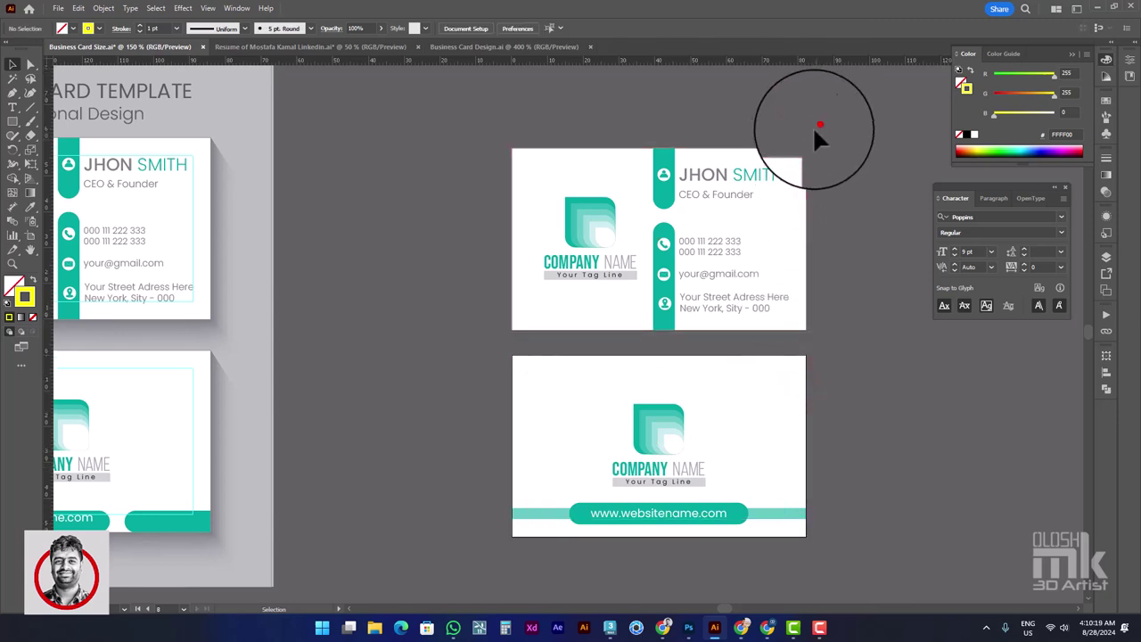
# Group the front card's artwork and the back card's artwork as two separate groups, each including its background
pyautogui.moveTo(429, 342); pyautogui.dragTo(878, 552)
pyautogui.hotkey('ctrl', 'g')
pyautogui.click(765, 279)
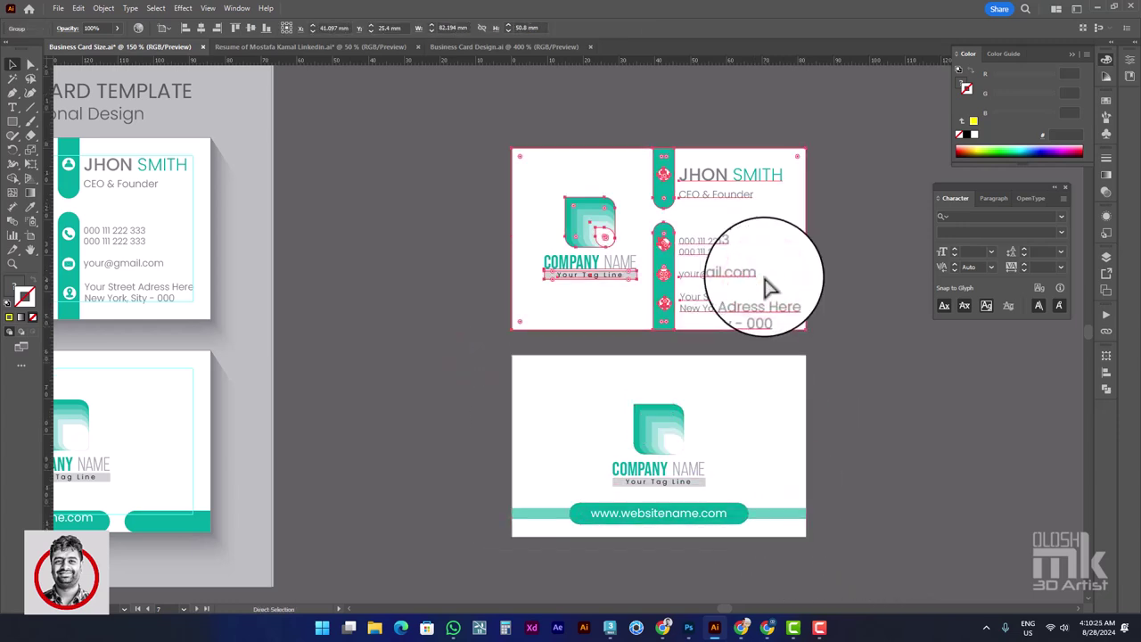
pyautogui.click(861, 266)
# Select only the background rectangle inside the front card's group and activate its white fill
pyautogui.click(705, 252)
pyautogui.press('a')
pyautogui.click(791, 226)
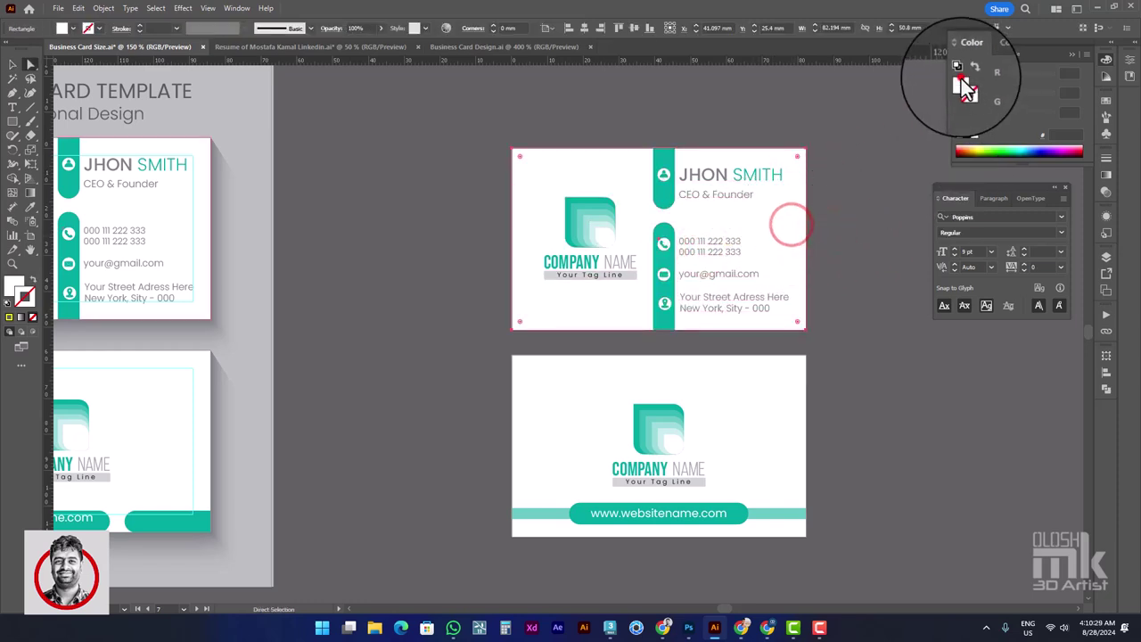
pyautogui.click(958, 70)
pyautogui.click(894, 184)
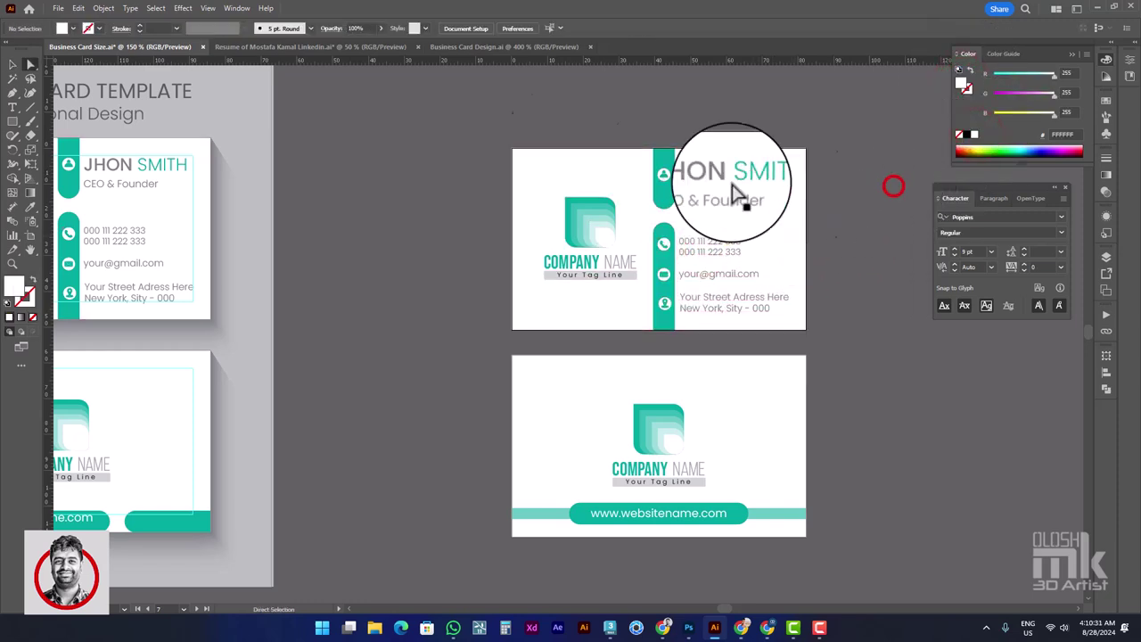
pyautogui.click(12, 64)
# Undo a trial sideways move of the front card's grouped artwork and delete the group
pyautogui.click(443, 143)
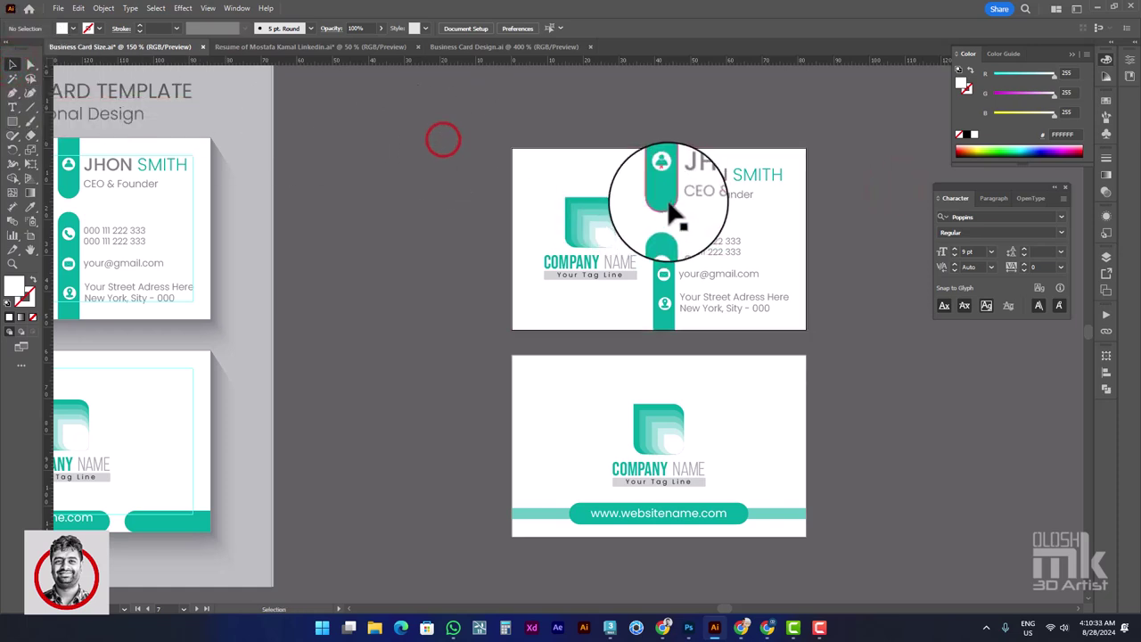
pyautogui.moveTo(667, 202); pyautogui.dragTo(308, 202)
pyautogui.hotkey('ctrl', 'z')
pyautogui.press('Delete')
# Fill the blank rectangle remaining on the front artboard with a medium gray swatch
pyautogui.click(693, 230)
pyautogui.moveTo(870, 260); pyautogui.dragTo(831, 283)
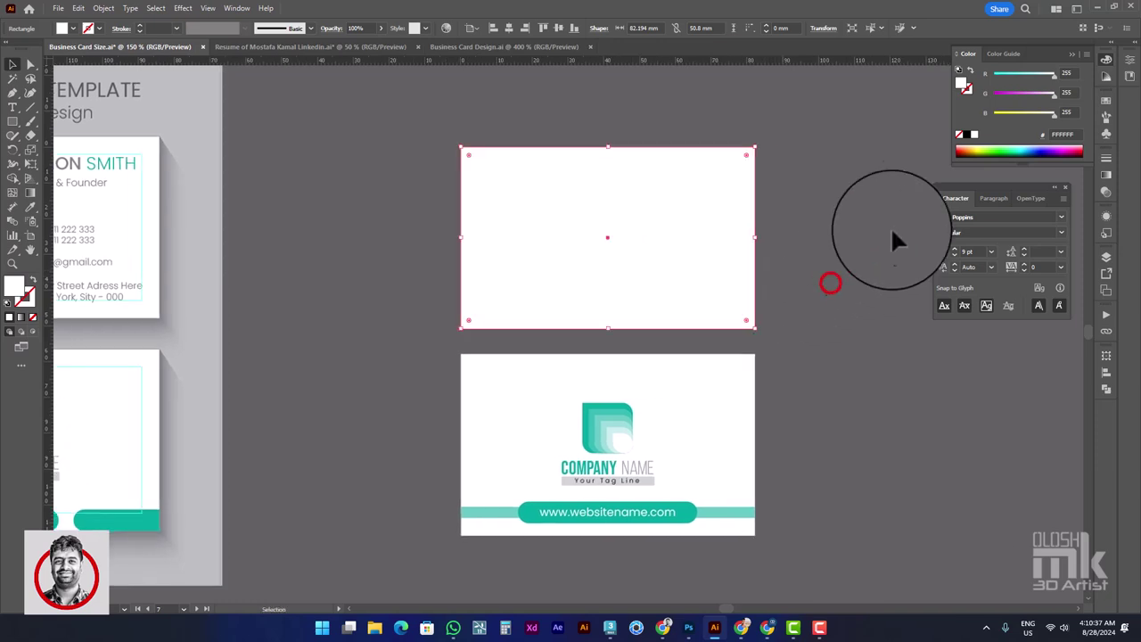
pyautogui.click(1106, 99)
pyautogui.click(1000, 170)
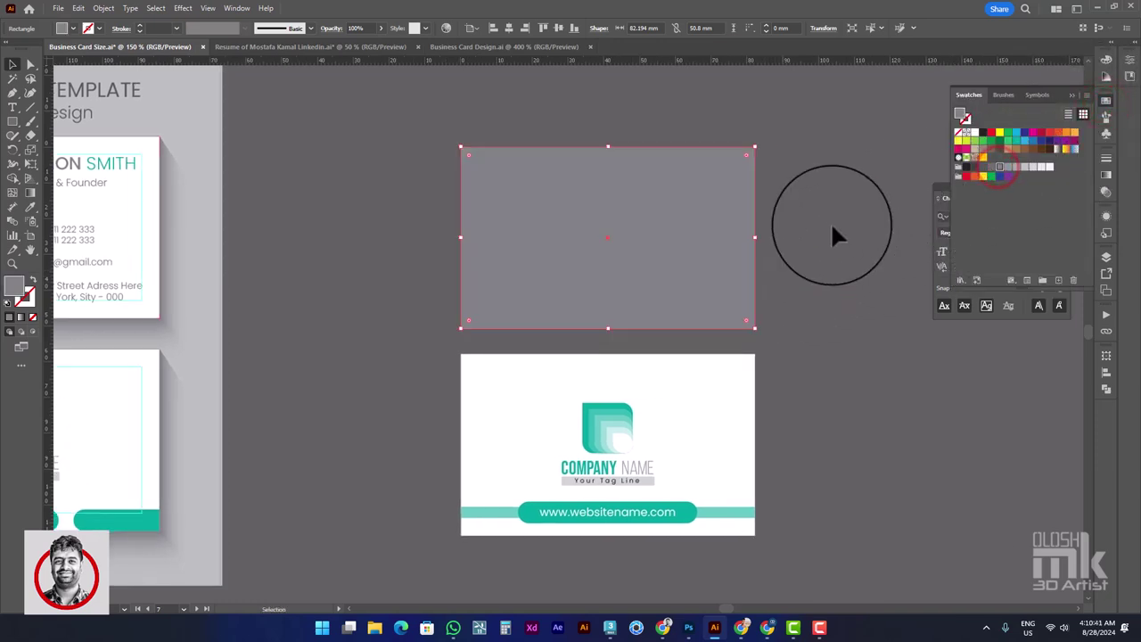
pyautogui.click(832, 222)
# Duplicate the gray rectangle diagonally down to the right and switch the keyboard language to English (US)
pyautogui.moveTo(811, 316); pyautogui.dragTo(595, 284)
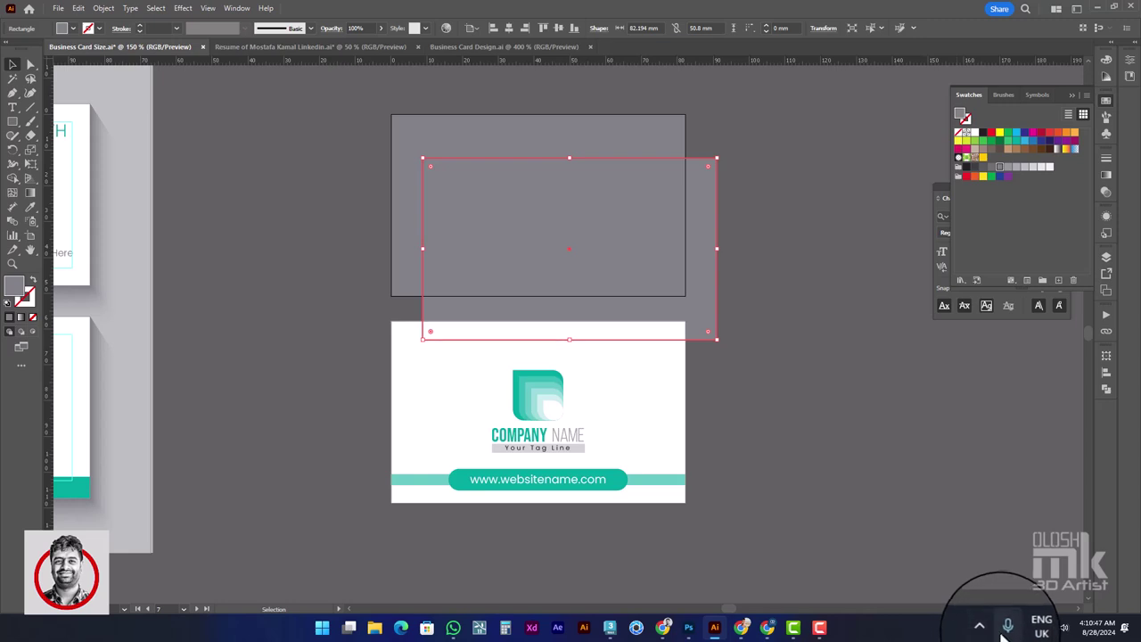
pyautogui.click(1022, 631)
pyautogui.click(977, 527)
pyautogui.click(750, 376)
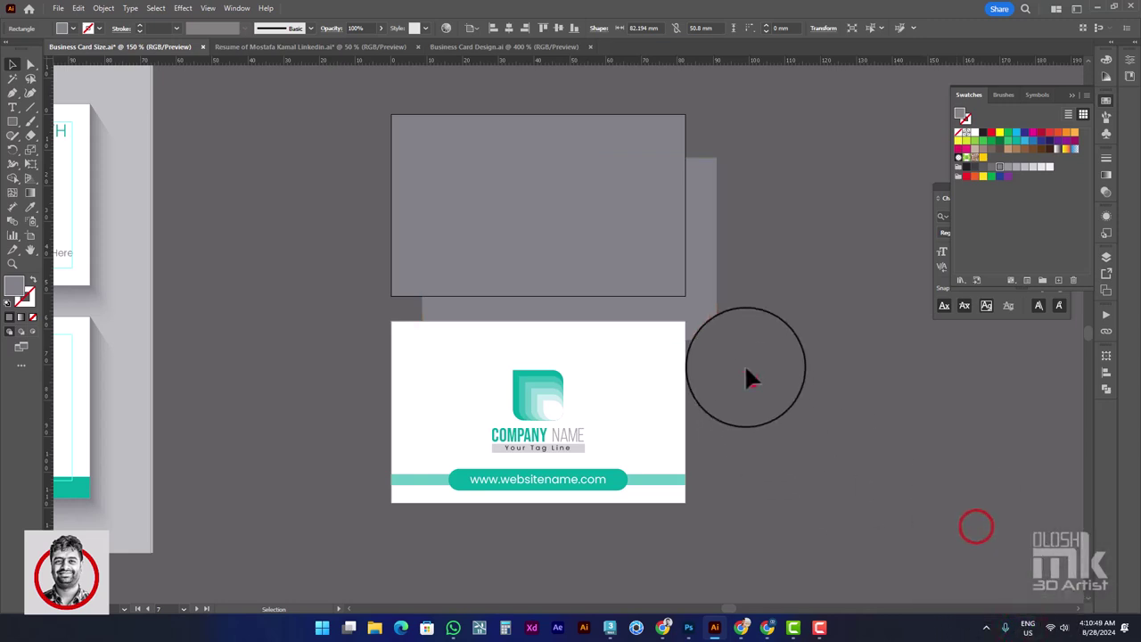
# Change the offset rectangle copy's fill to the white swatch
pyautogui.click(701, 307)
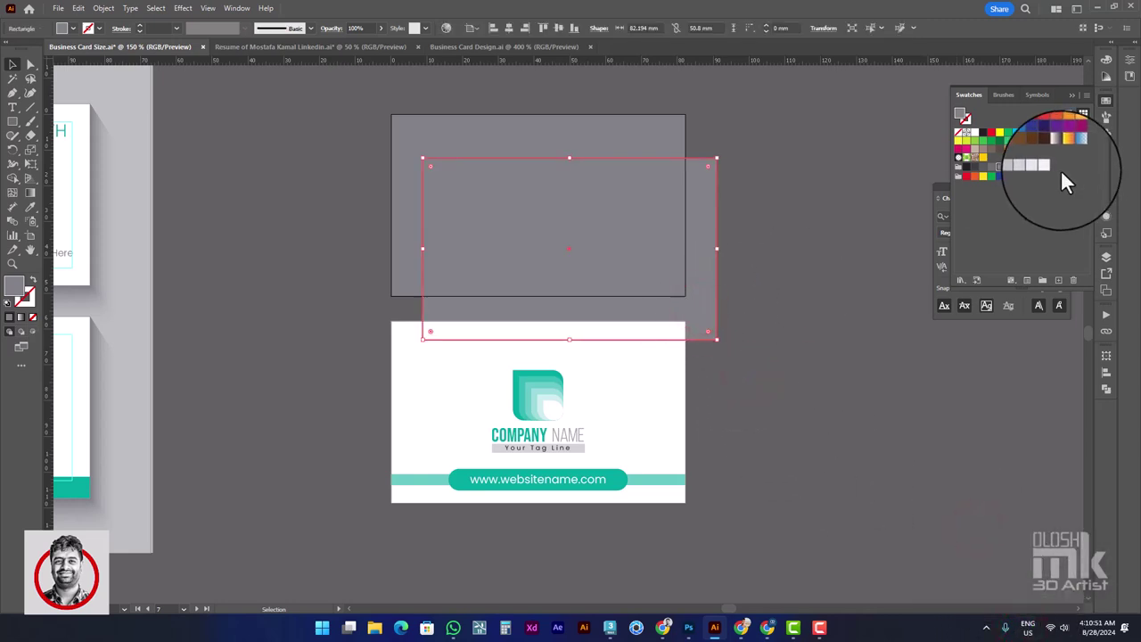
pyautogui.click(975, 132)
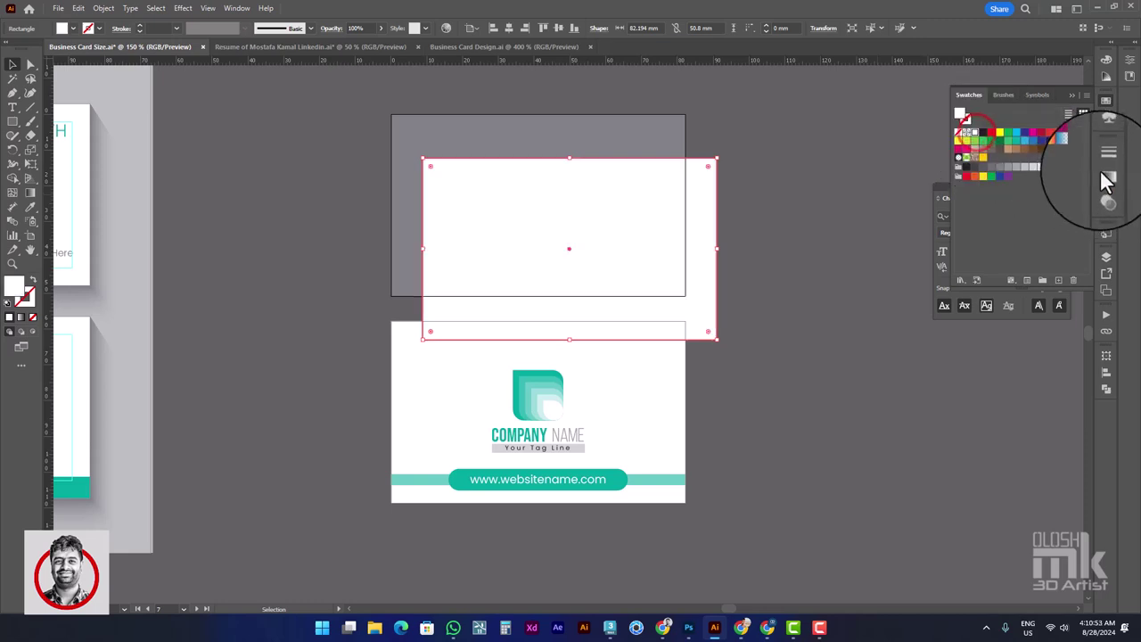
pyautogui.click(919, 239)
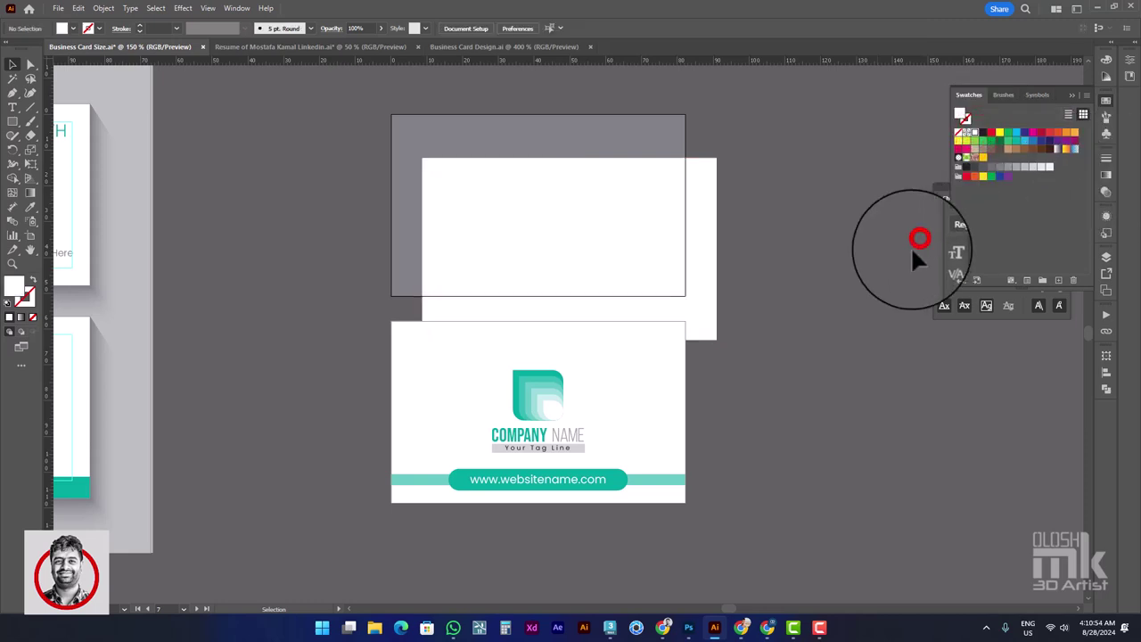
# Send the offset white rectangle to the back, behind the gray rectangle
pyautogui.rightClick(693, 204)
pyautogui.click(793, 530)
pyautogui.click(869, 571)
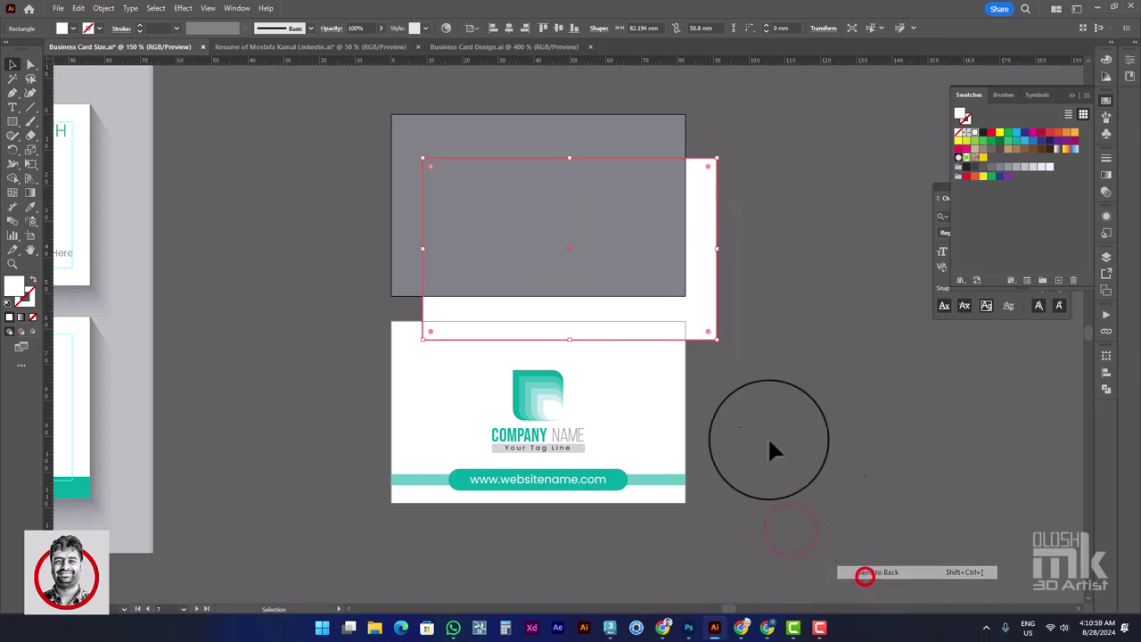
# Blend the gray and white rectangles using specified spacing of 300 steps
pyautogui.keyDown('shift'); pyautogui.click(641, 136); pyautogui.keyUp('shift')
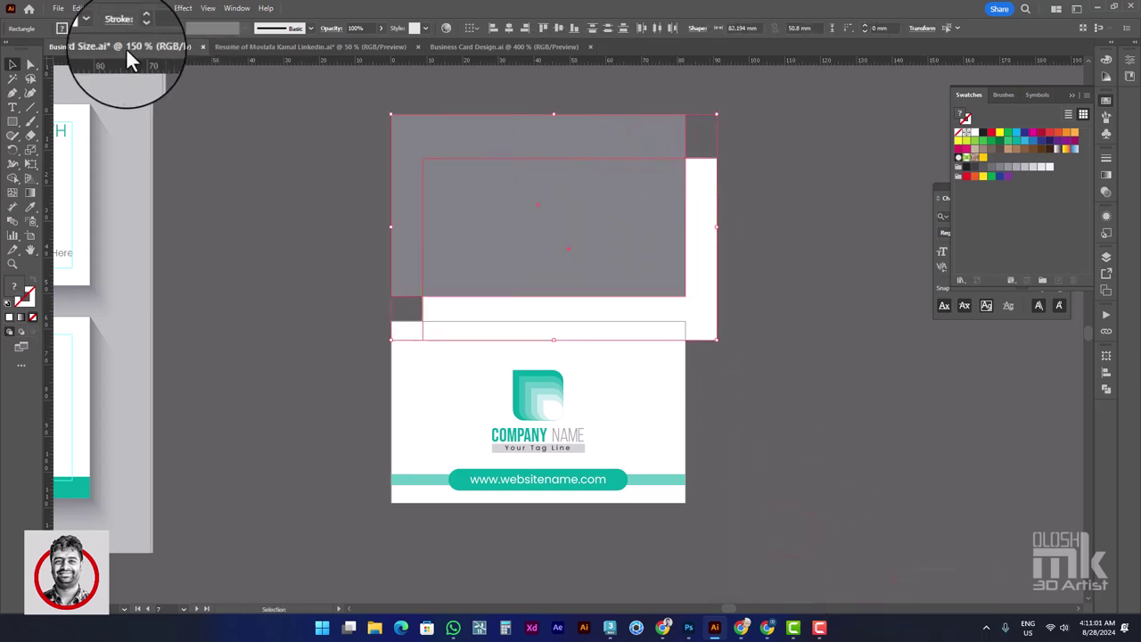
pyautogui.click(103, 8)
pyautogui.moveTo(140, 379)
pyautogui.click(287, 406)
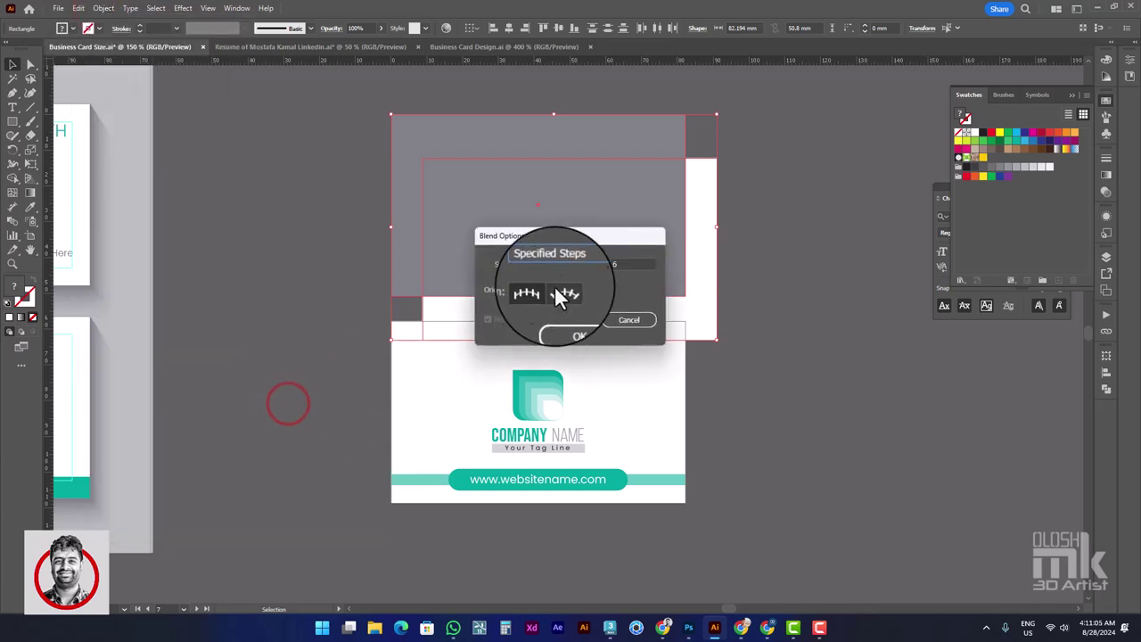
pyautogui.moveTo(631, 265); pyautogui.dragTo(603, 264)
pyautogui.write('300')
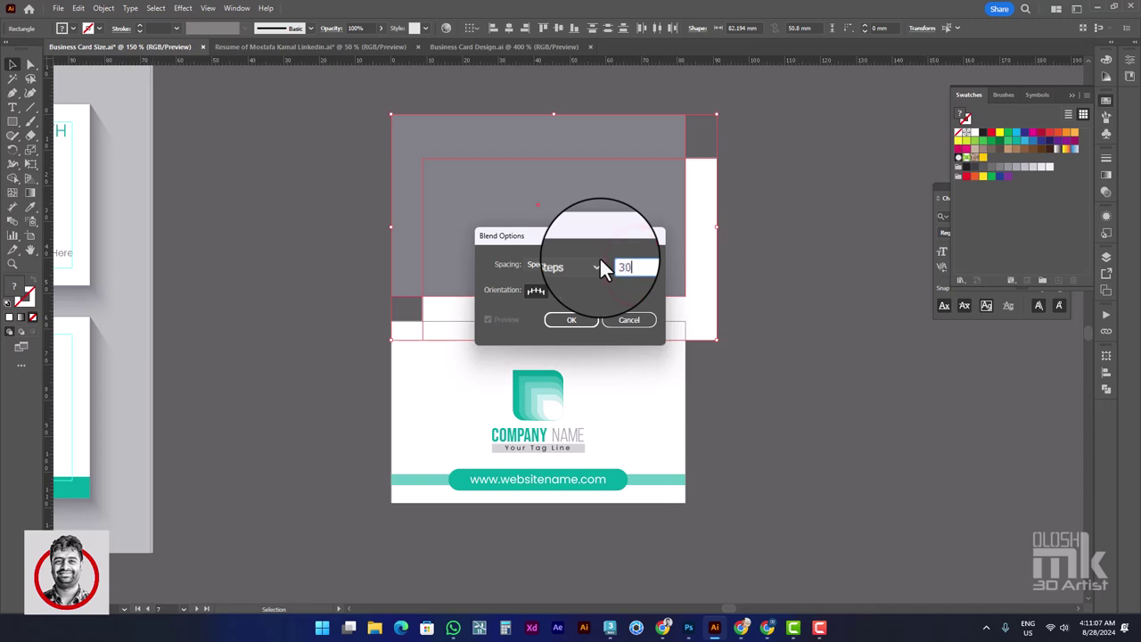
pyautogui.click(572, 321)
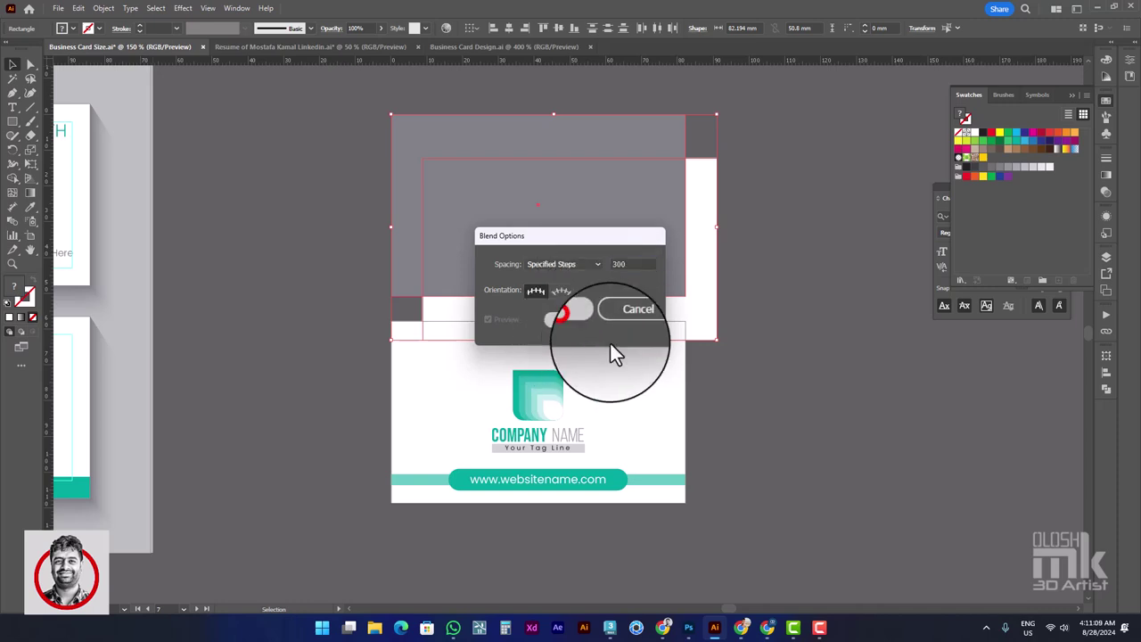
pyautogui.click(101, 11)
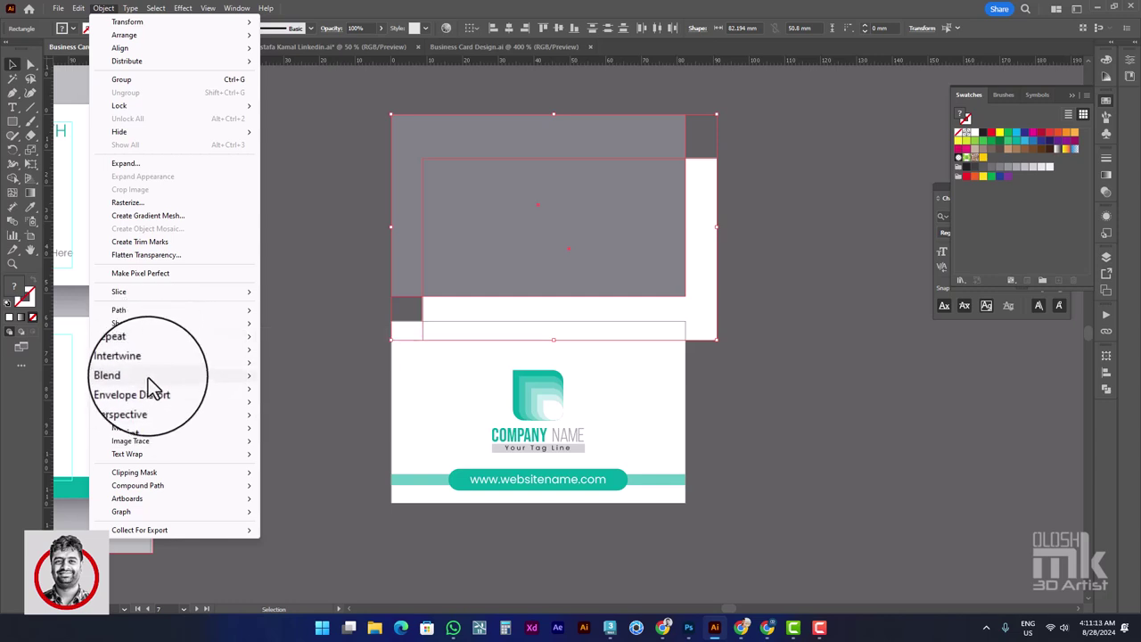
pyautogui.moveTo(230, 379)
pyautogui.click(305, 374)
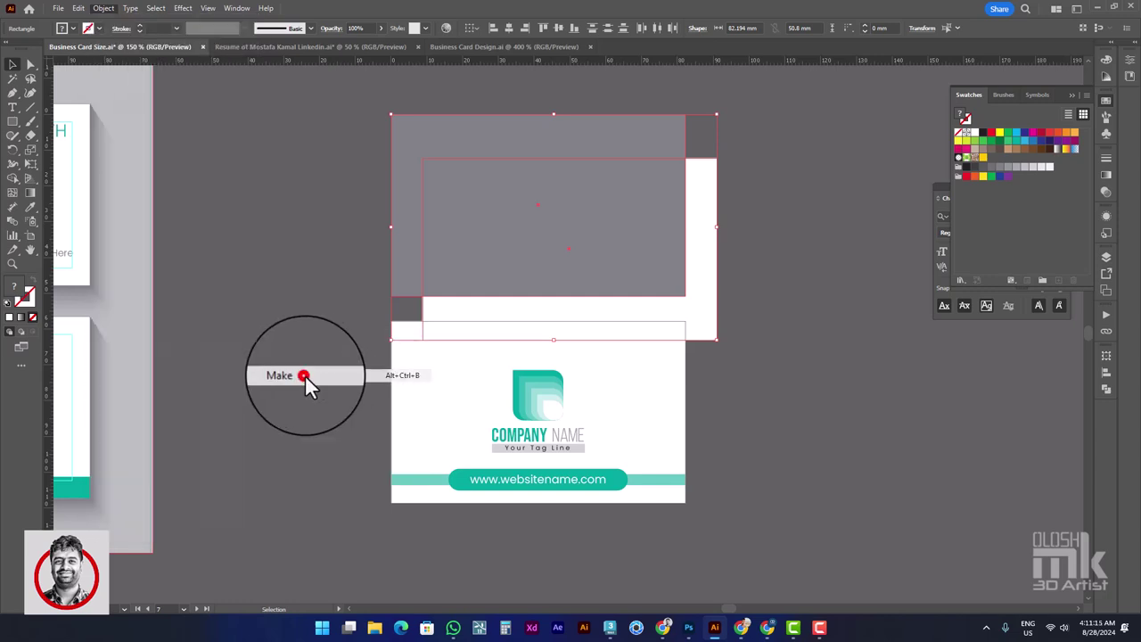
pyautogui.click(812, 255)
# Set the blended shadow's blending mode to Multiply
pyautogui.scroll(2, 713, 312)
pyautogui.click(684, 303)
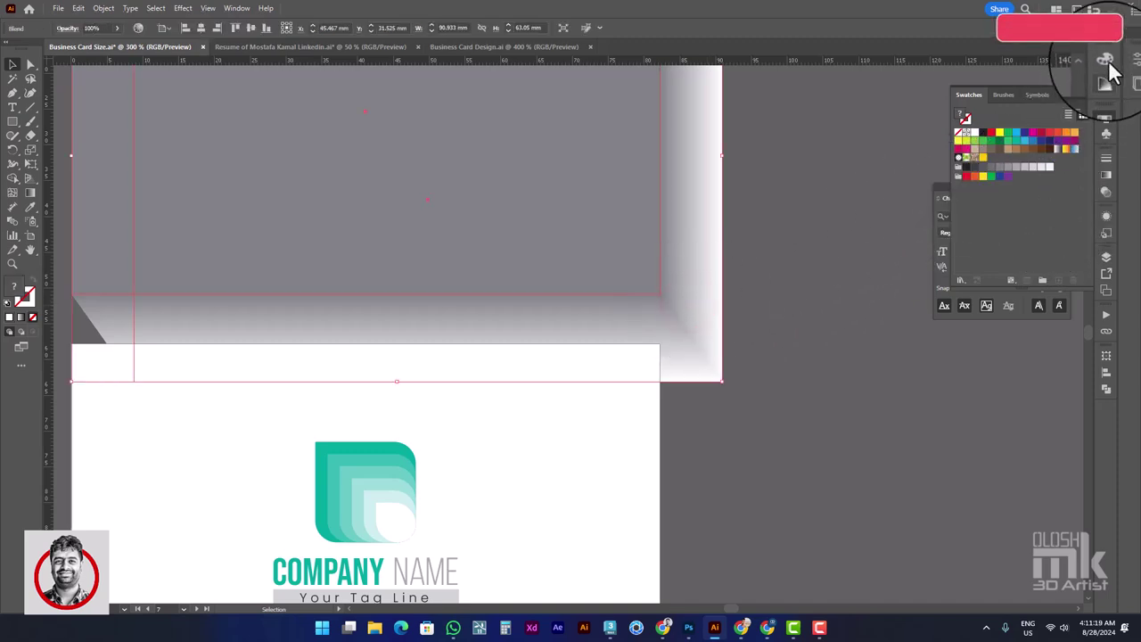
pyautogui.click(1108, 195)
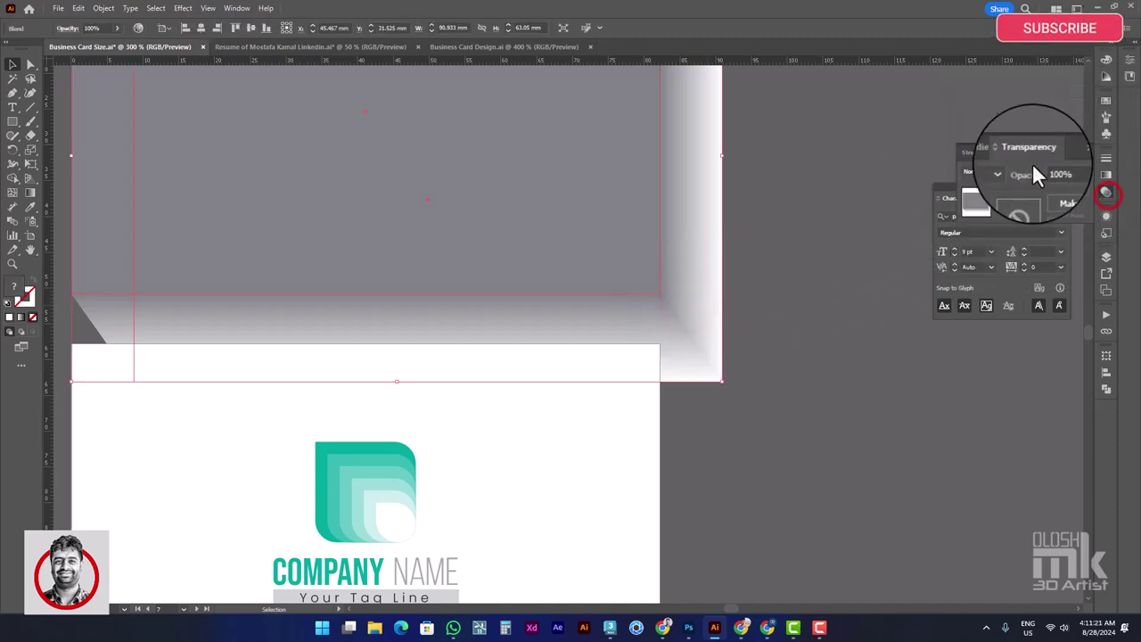
pyautogui.click(1002, 160)
pyautogui.click(993, 213)
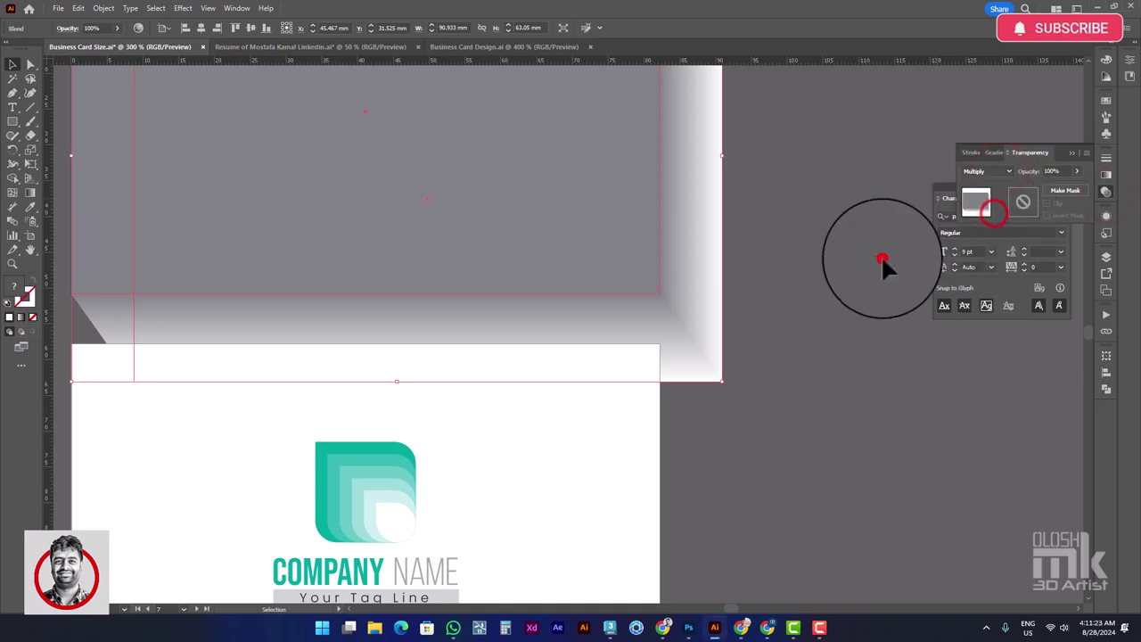
pyautogui.click(878, 259)
# Round the lower-right corner of the white rectangle inside the shadow blend
pyautogui.scroll(-1, 853, 262)
pyautogui.press('a')
pyautogui.click(765, 337)
pyautogui.moveTo(763, 332); pyautogui.dragTo(757, 323)
pyautogui.click(817, 302)
pyautogui.scroll(-1, 438, 245)
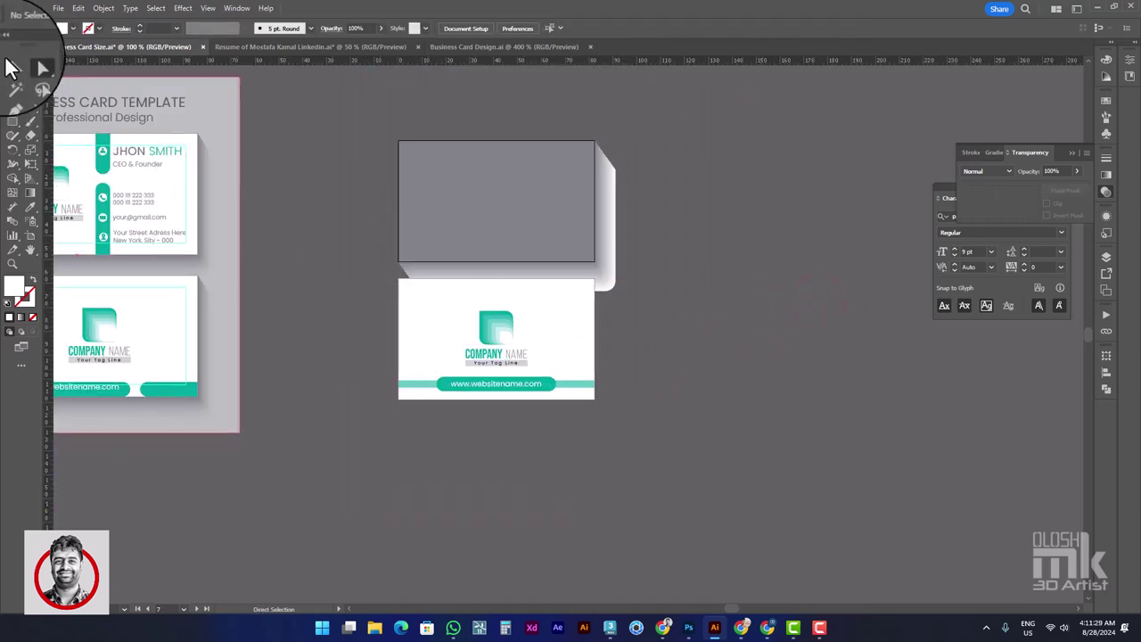
# Restore the front card's artwork in place on top of the gray rectangle
pyautogui.click(300, 202)
pyautogui.press('a')
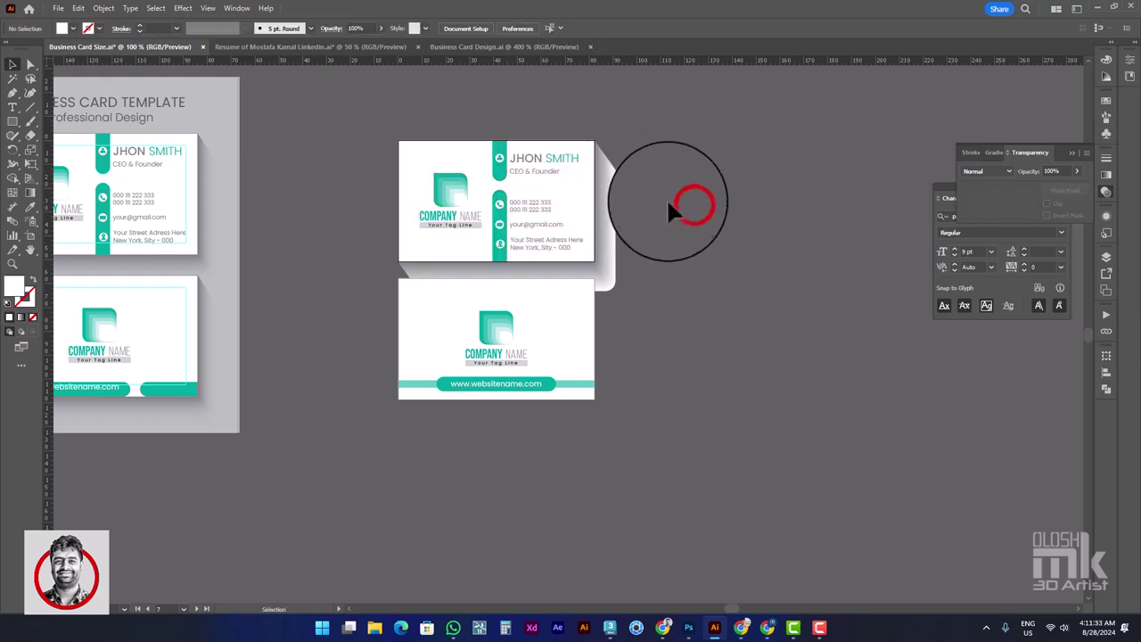
pyautogui.moveTo(670, 200); pyautogui.dragTo(733, 189)
# Draw a white background rectangle over both cards and resize it to about 136 × 149 mm
pyautogui.click(13, 120)
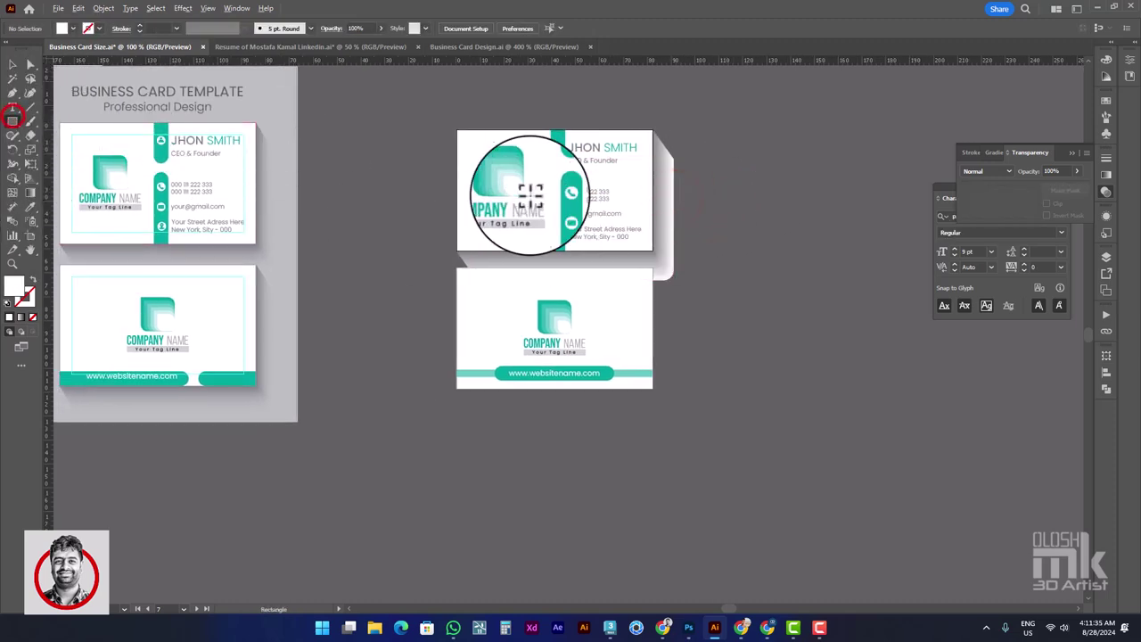
pyautogui.scroll(-2, 558, 197)
pyautogui.moveTo(470, 119); pyautogui.dragTo(661, 340)
pyautogui.click(7, 65)
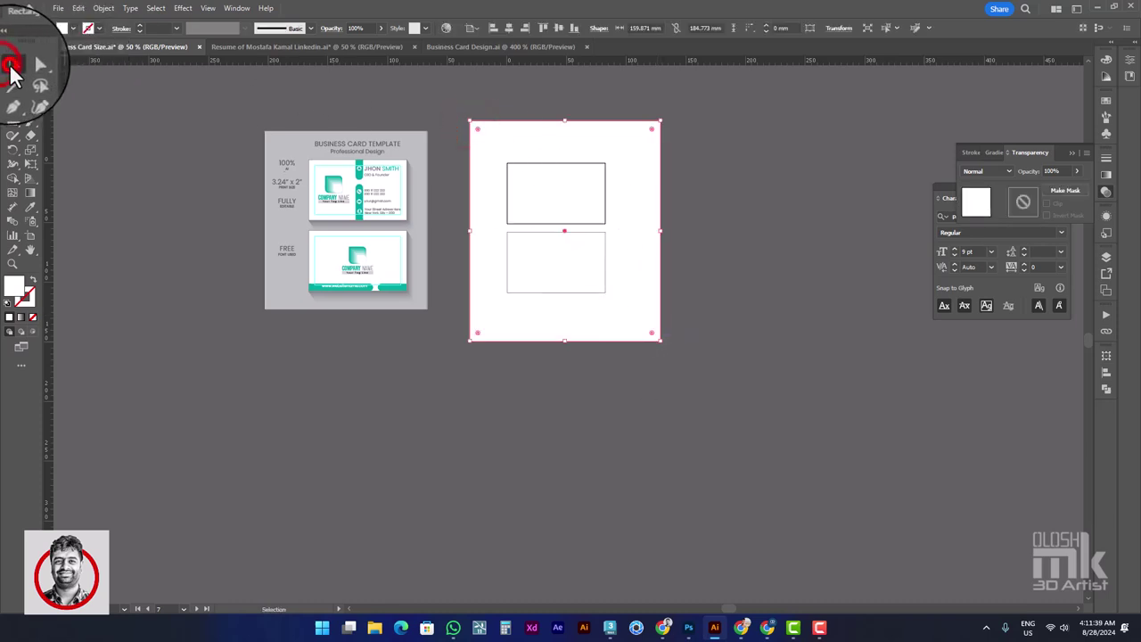
pyautogui.moveTo(563, 117); pyautogui.dragTo(564, 131)
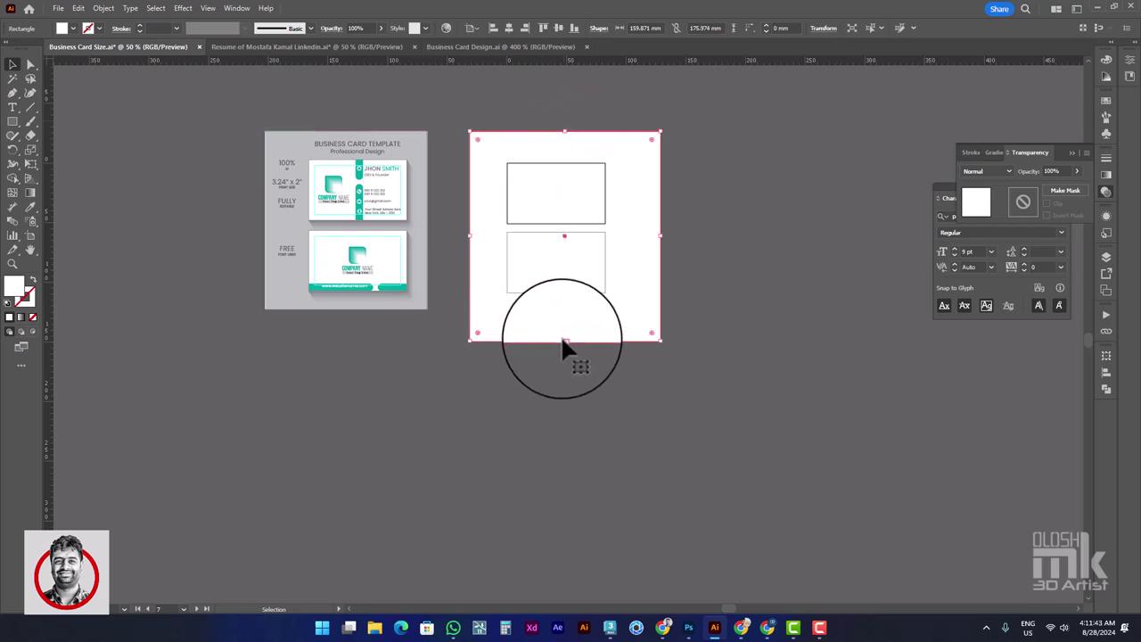
pyautogui.moveTo(564, 339); pyautogui.dragTo(563, 308)
pyautogui.moveTo(661, 220); pyautogui.dragTo(631, 223)
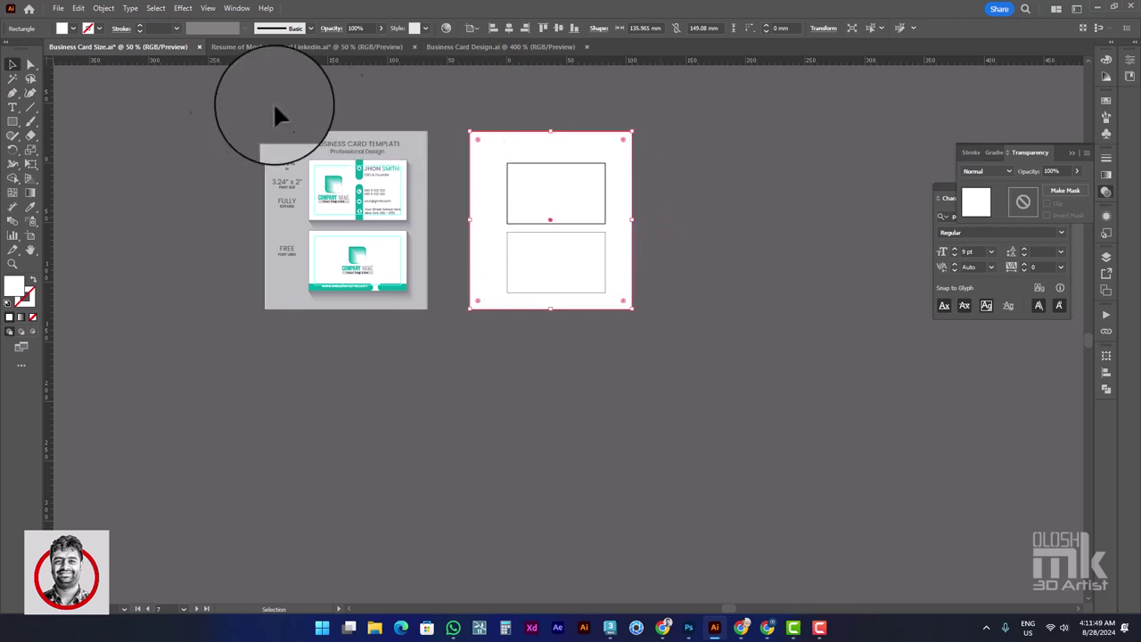
# Send the large background rectangle to the back, behind both cards
pyautogui.rightClick(545, 136)
pyautogui.moveTo(613, 448)
pyautogui.click(718, 488)
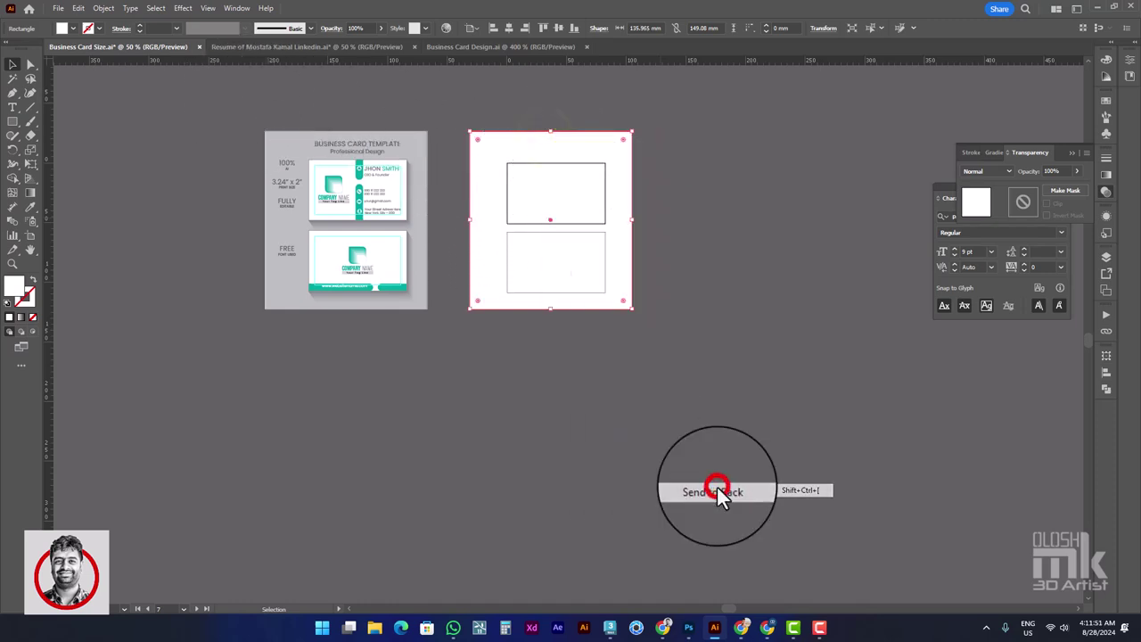
pyautogui.click(712, 280)
# Try a teal swatch on the background rectangle and settle on a blue swatch fill
pyautogui.scroll(1, 615, 223)
pyautogui.click(607, 210)
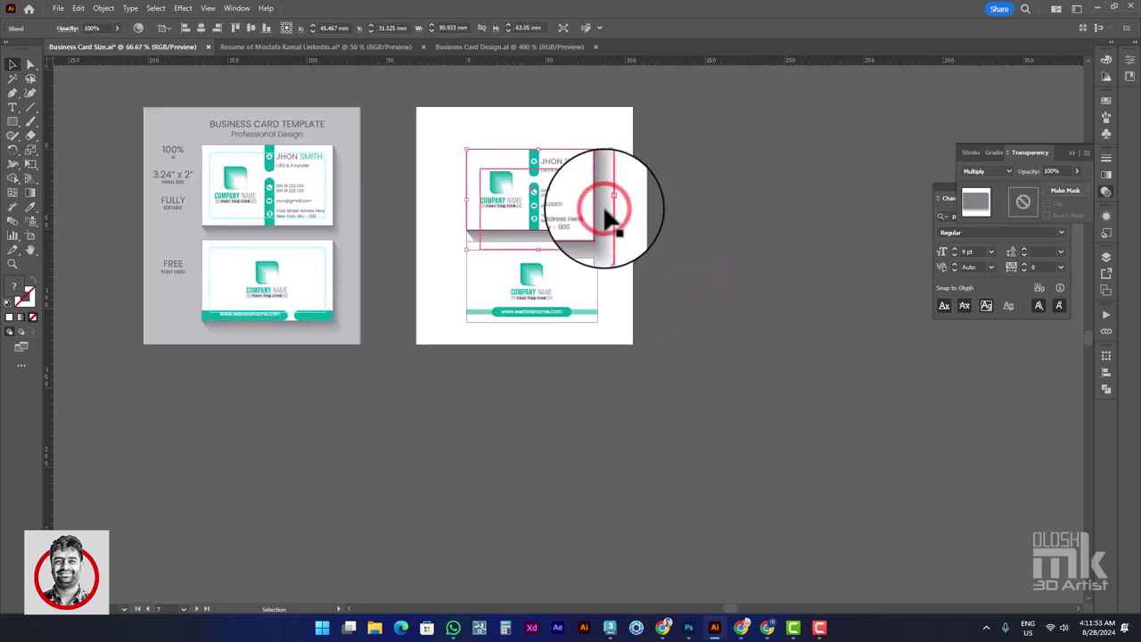
pyautogui.click(622, 282)
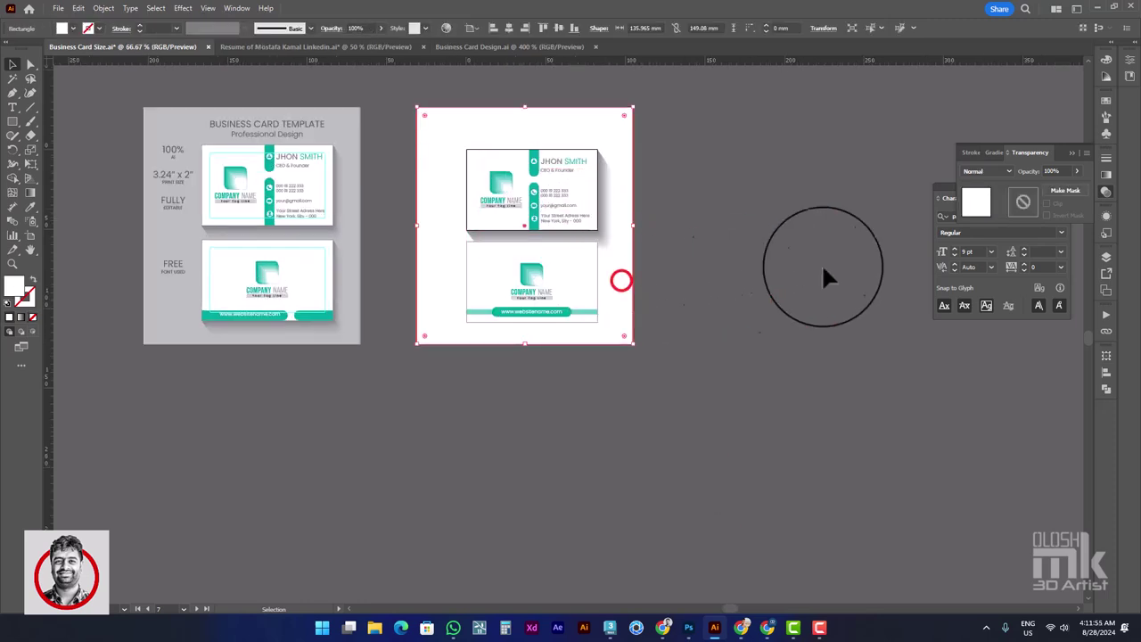
pyautogui.click(1106, 105)
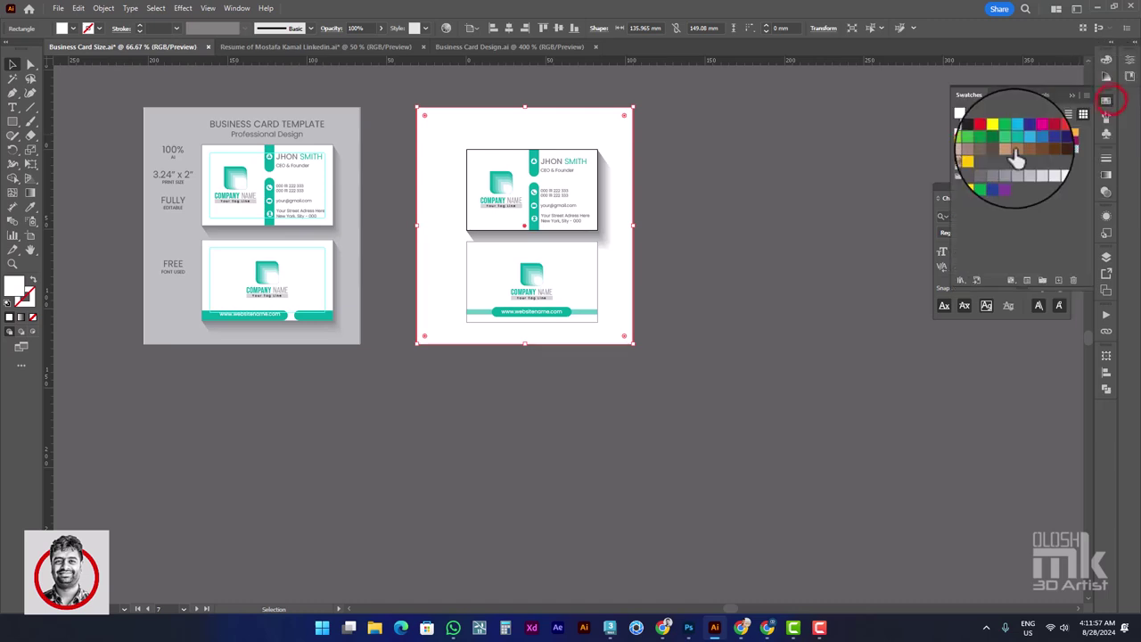
pyautogui.click(1014, 152)
pyautogui.click(1012, 148)
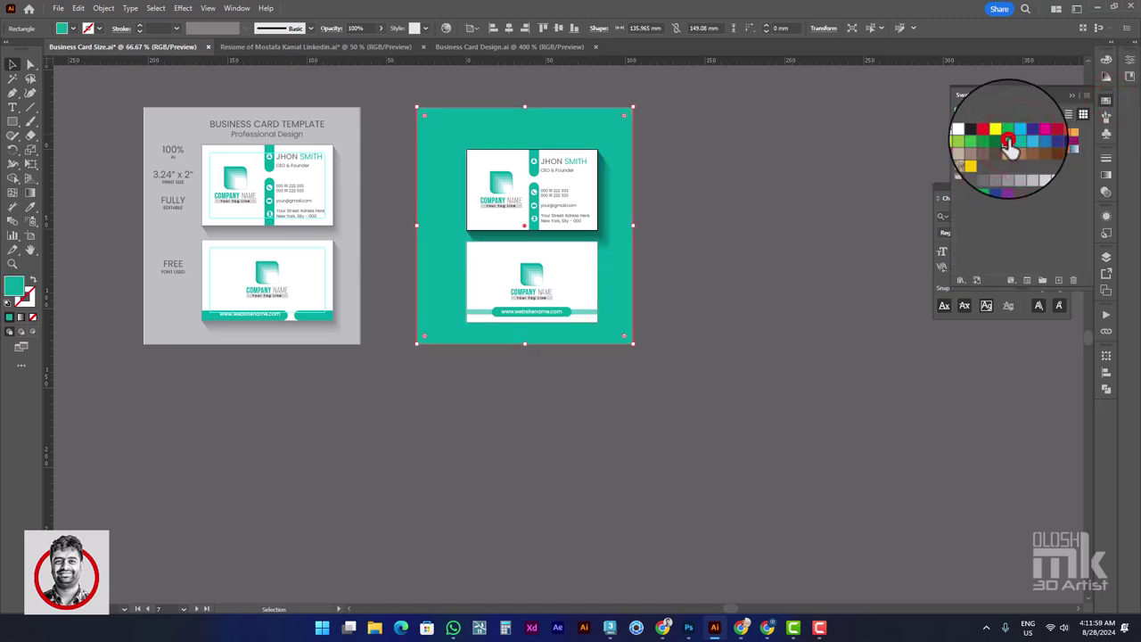
pyautogui.click(1008, 145)
pyautogui.click(1034, 150)
pyautogui.click(1032, 140)
pyautogui.click(757, 211)
# Set the opacity of the rounded white rectangle inside the shadow blend to 0%
pyautogui.scroll(3, 620, 210)
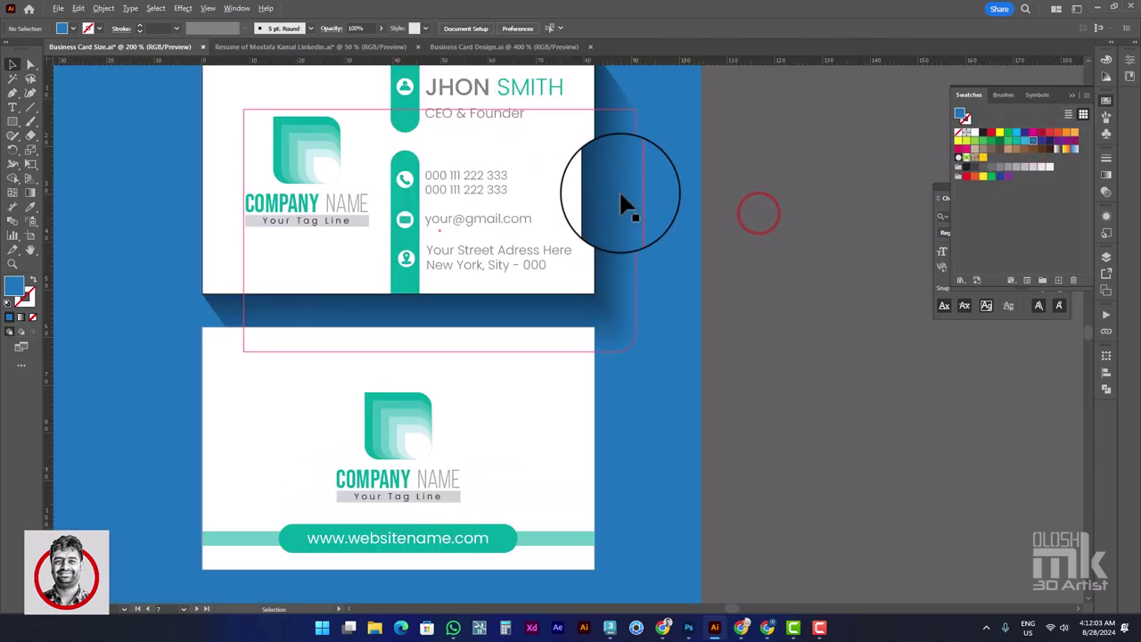
pyautogui.press('a')
pyautogui.click(623, 241)
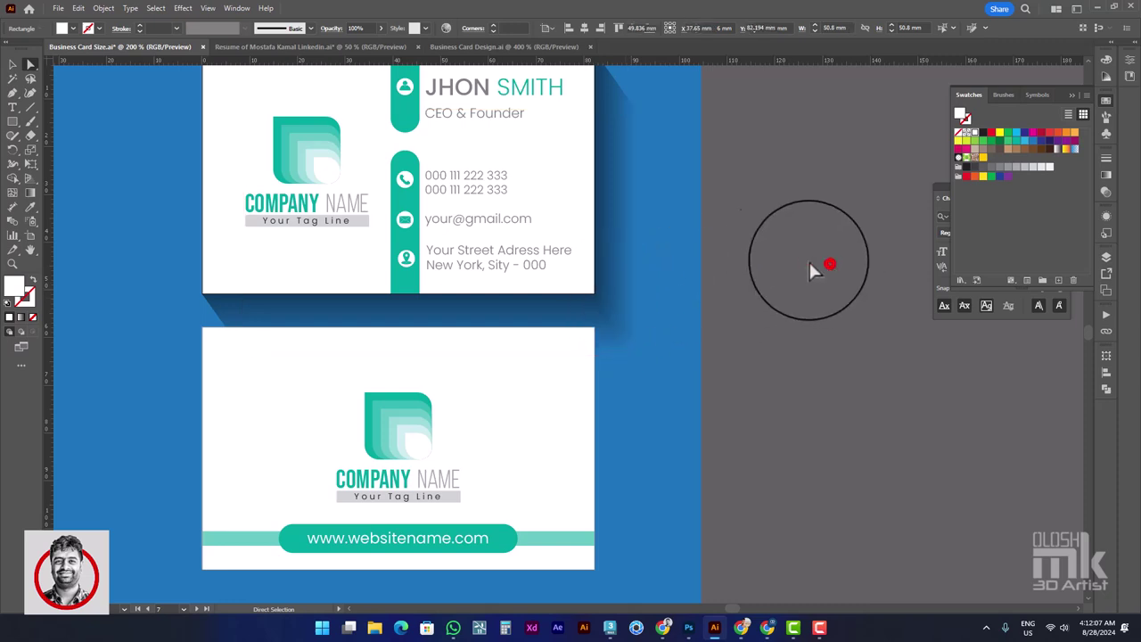
pyautogui.click(635, 237)
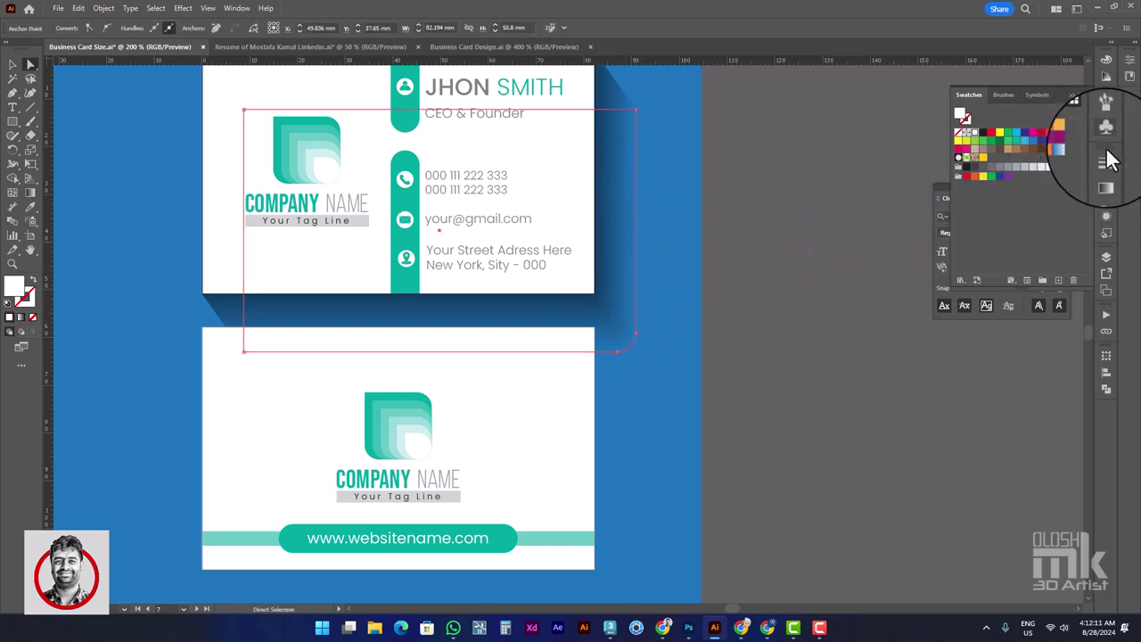
pyautogui.click(1105, 190)
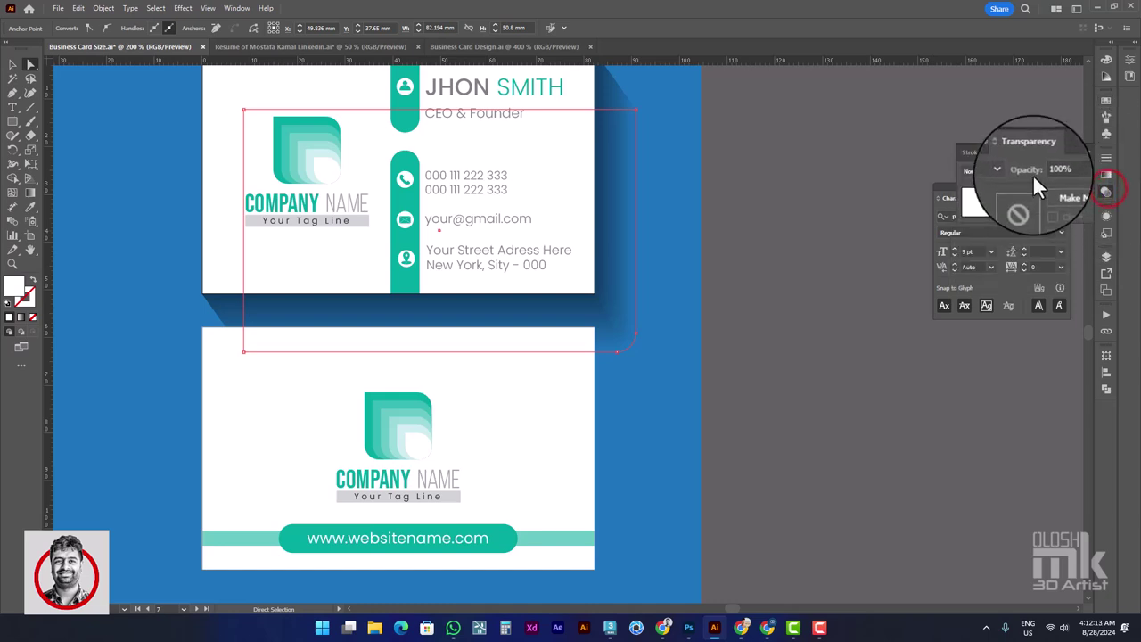
pyautogui.moveTo(1079, 179); pyautogui.dragTo(962, 210)
pyautogui.click(838, 223)
pyautogui.hotkey('ctrl', '-')
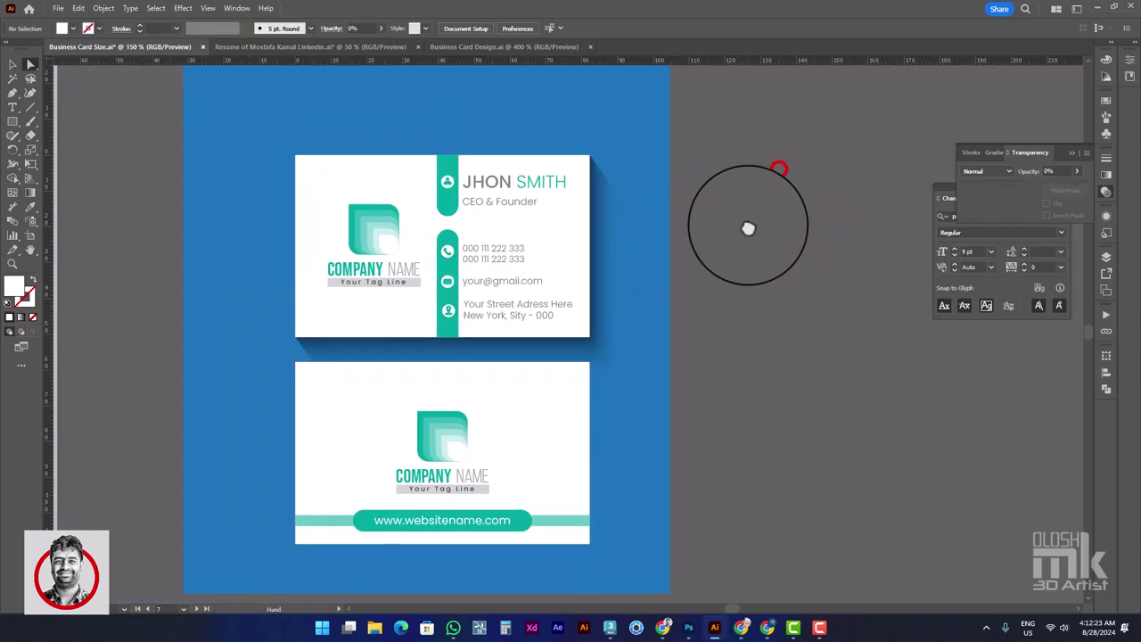
pyautogui.click(592, 236)
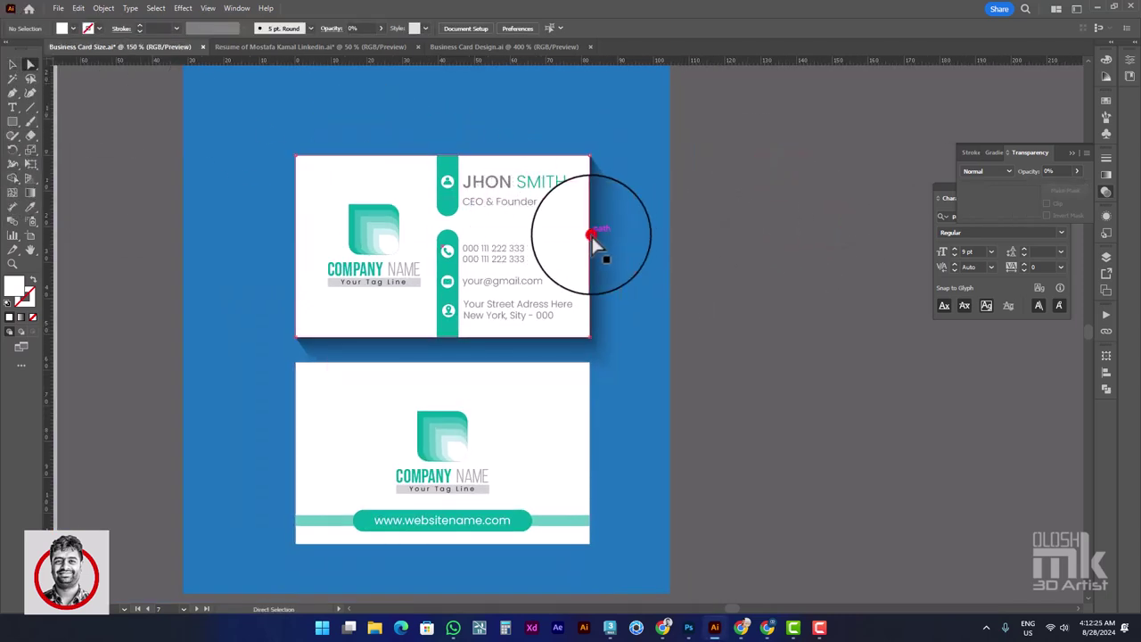
pyautogui.moveTo(629, 231); pyautogui.dragTo(664, 237)
pyautogui.hotkey('ctrl', 'z')
pyautogui.click(13, 64)
pyautogui.click(432, 227)
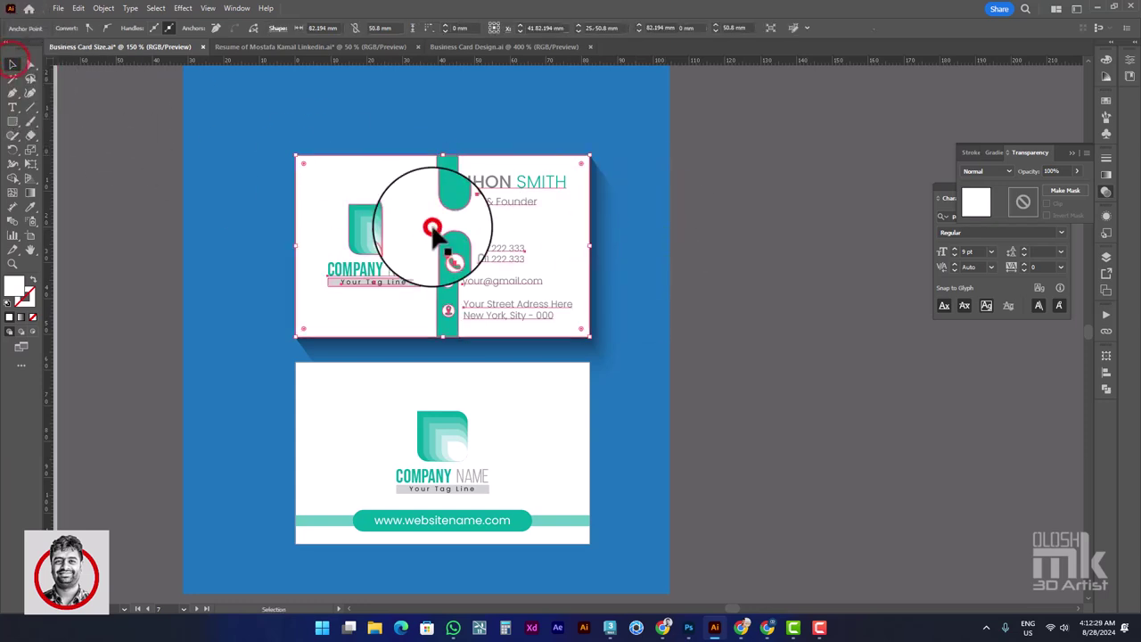
pyautogui.click(590, 258)
pyautogui.click(733, 231)
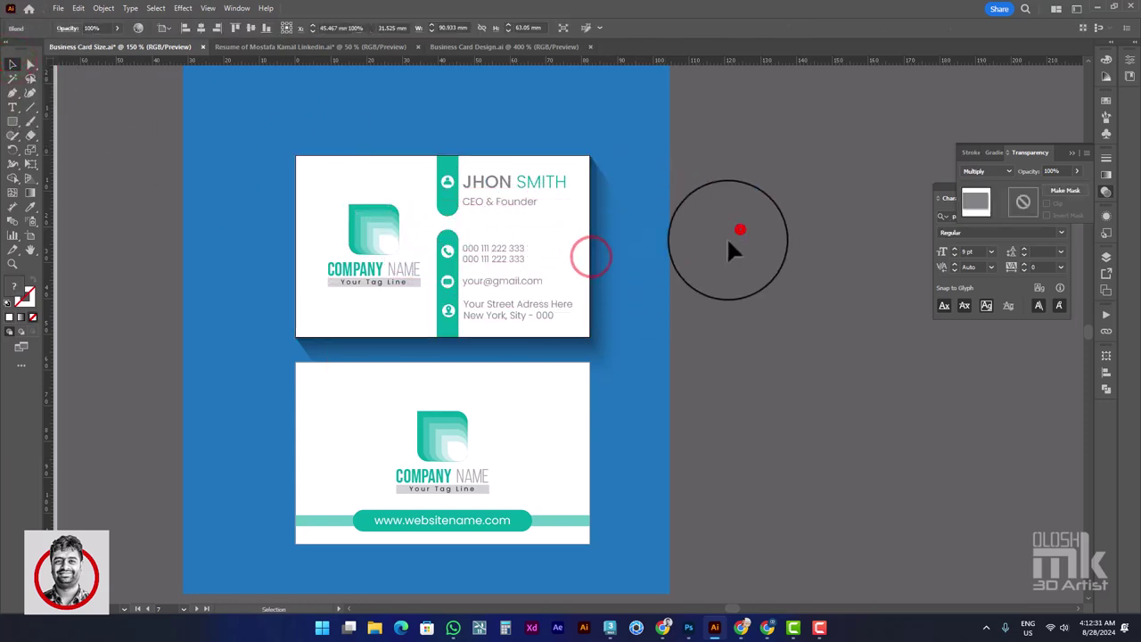
# Recolor the gray source rectangle of the shadow blend to dark blue, RGB 0, 43, 79
pyautogui.press('a')
pyautogui.click(591, 270)
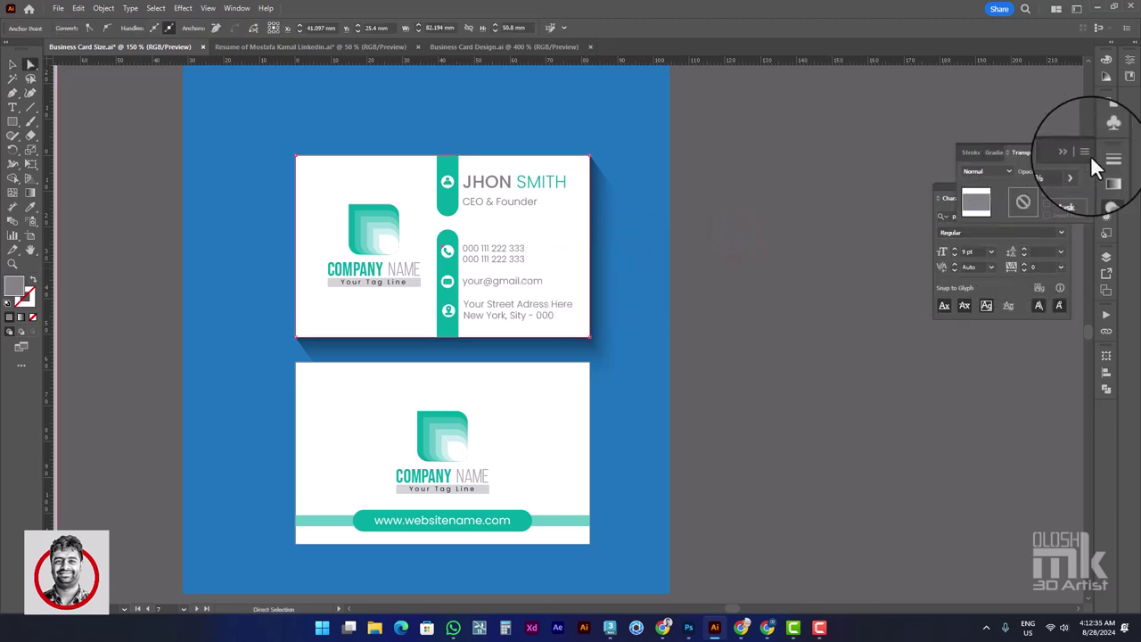
pyautogui.click(1106, 58)
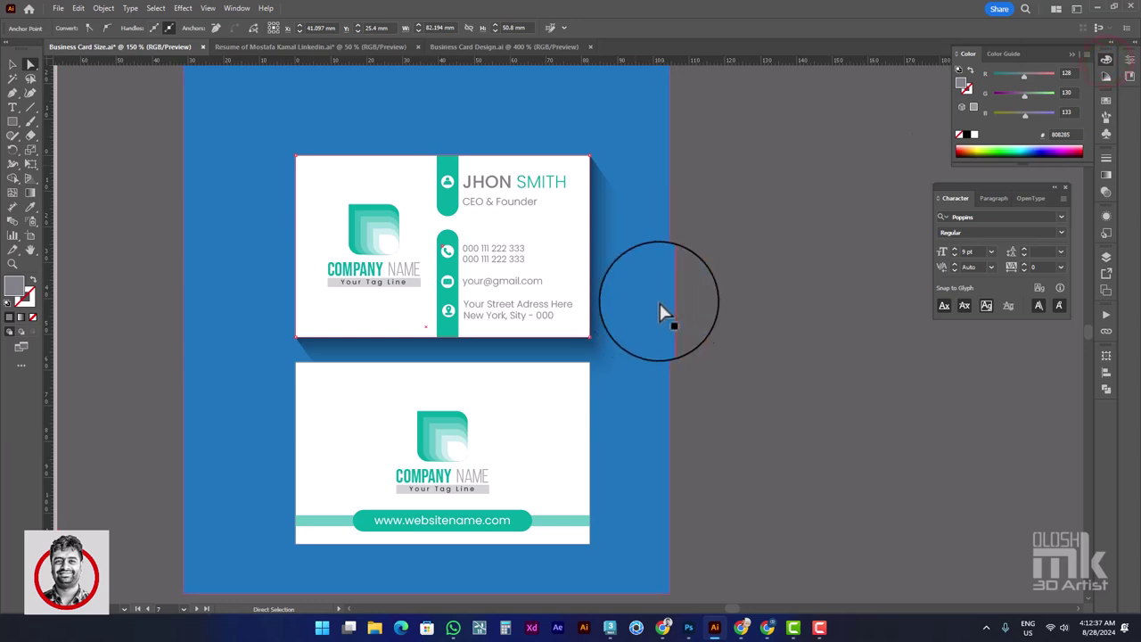
pyautogui.click(1020, 75)
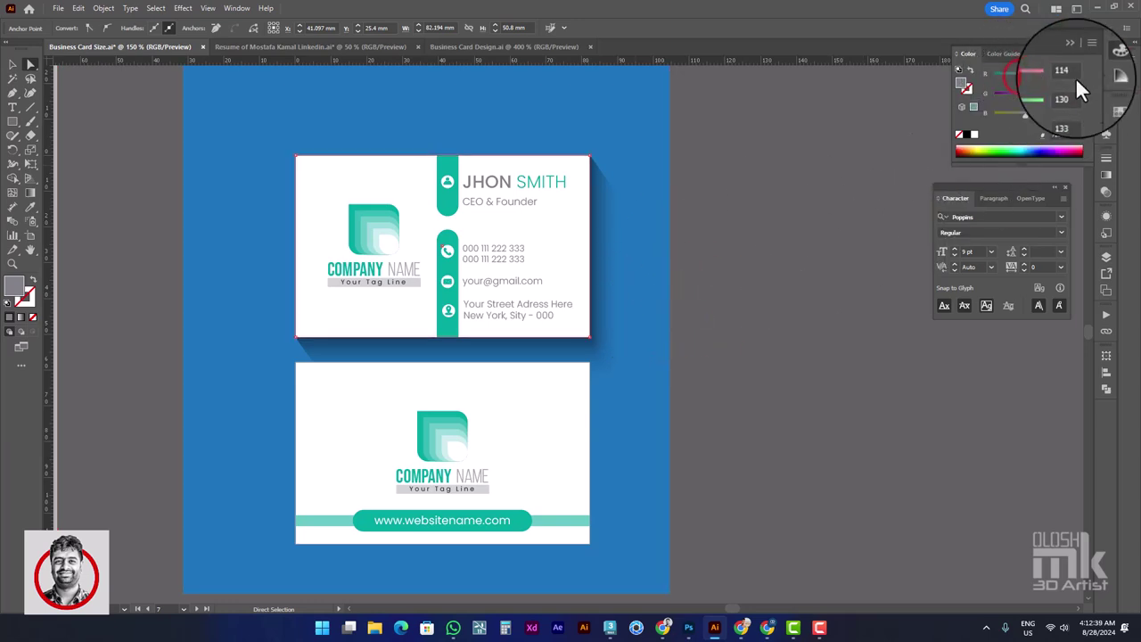
pyautogui.doubleClick(8, 288)
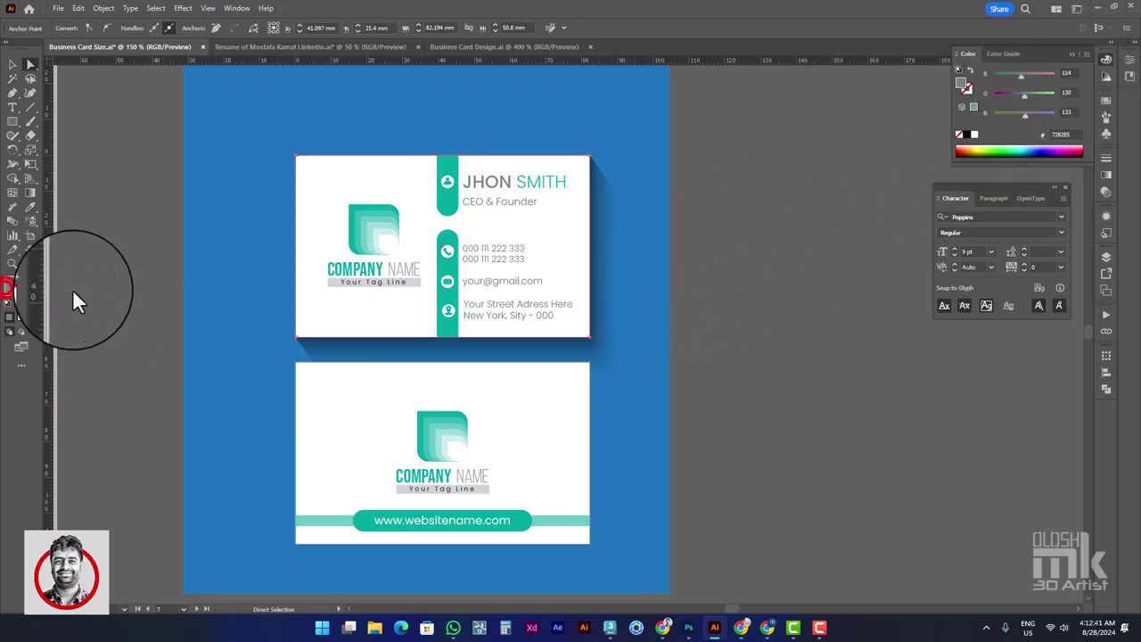
pyautogui.moveTo(385, 298); pyautogui.dragTo(411, 269)
pyautogui.click(526, 200)
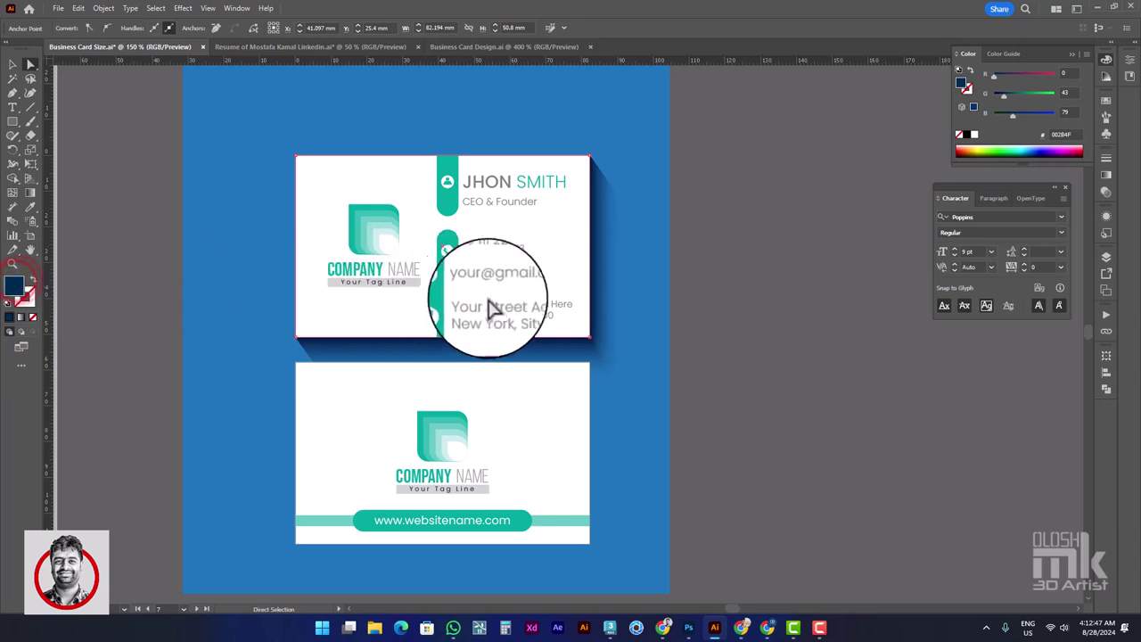
pyautogui.click(13, 64)
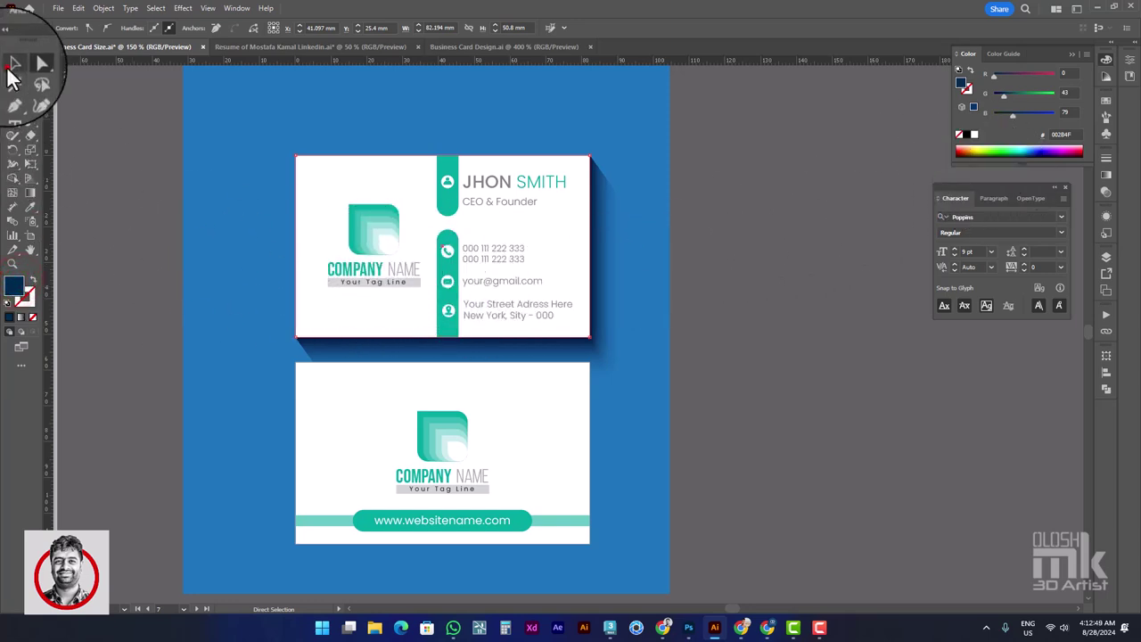
pyautogui.click(718, 182)
pyautogui.moveTo(590, 212); pyautogui.dragTo(716, 219)
pyautogui.hotkey('ctrl', 'z')
pyautogui.click(757, 273)
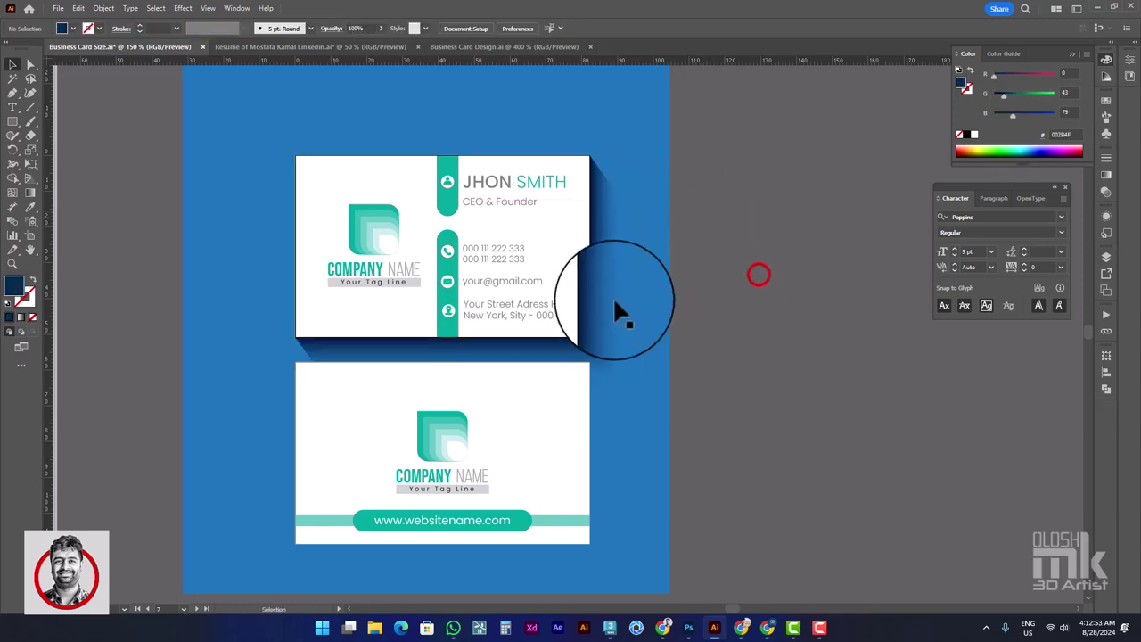
# Recolor the source rectangle of the upper card's shadow blend to medium blue, RGB 0, 88, 147
pyautogui.click(591, 285)
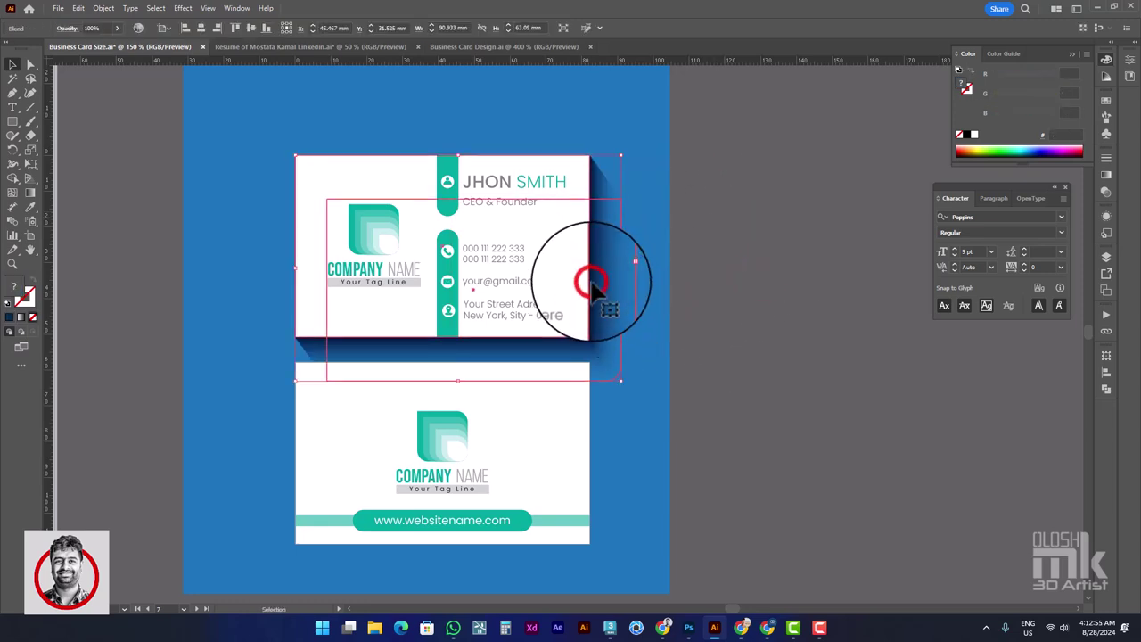
pyautogui.doubleClick(594, 286)
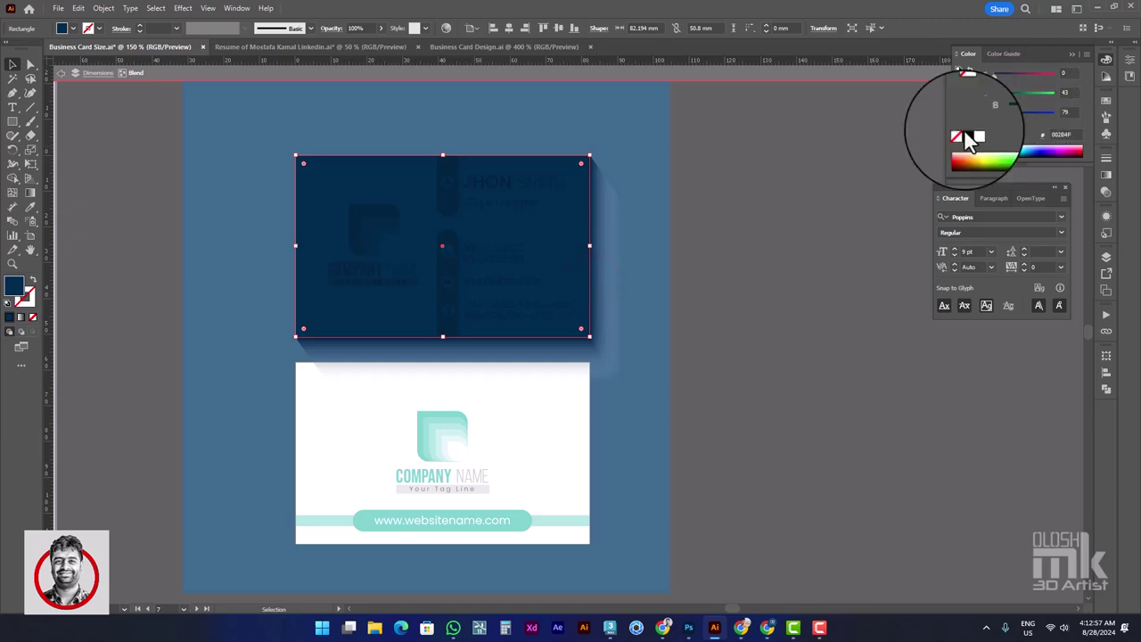
pyautogui.doubleClick(13, 283)
pyautogui.moveTo(387, 259); pyautogui.dragTo(398, 266)
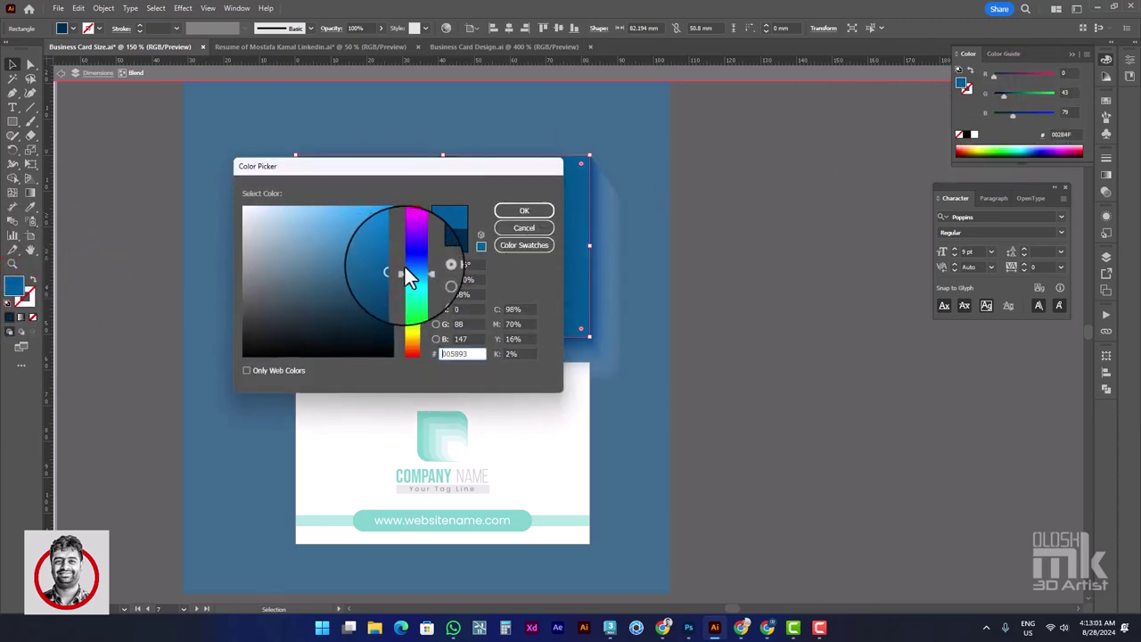
pyautogui.click(505, 214)
pyautogui.doubleClick(796, 241)
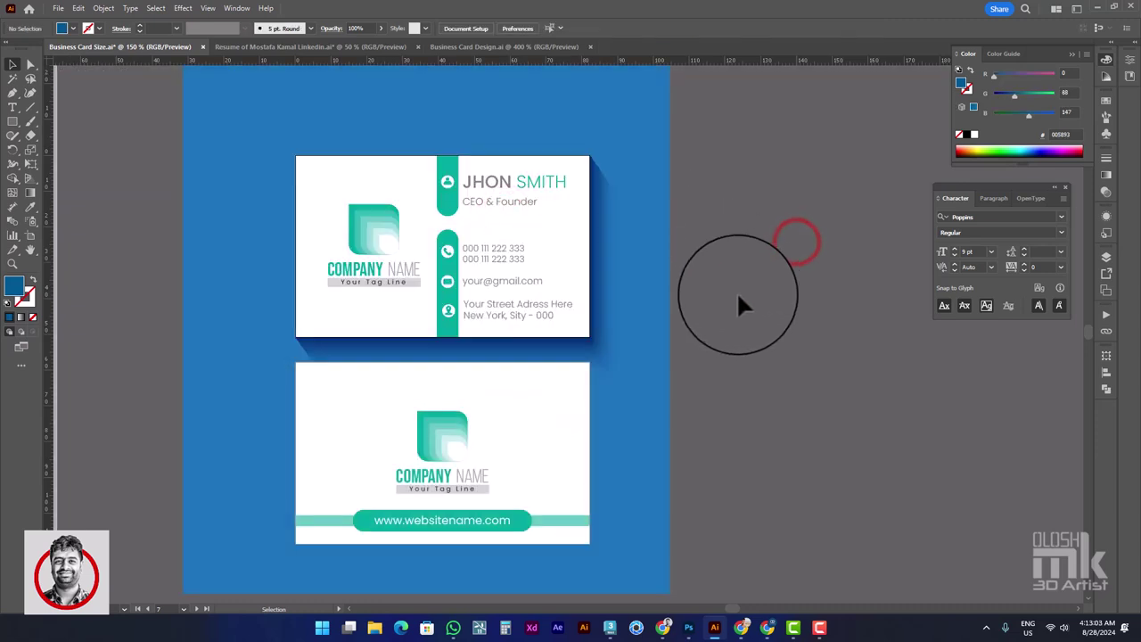
# Set the fill of the source rectangle inside the upper card's shadow blend to a lighter blue, RGB 0, 109, 170
pyautogui.scroll(-2, 686, 300)
pyautogui.scroll(2, 675, 304)
pyautogui.doubleClick(616, 308)
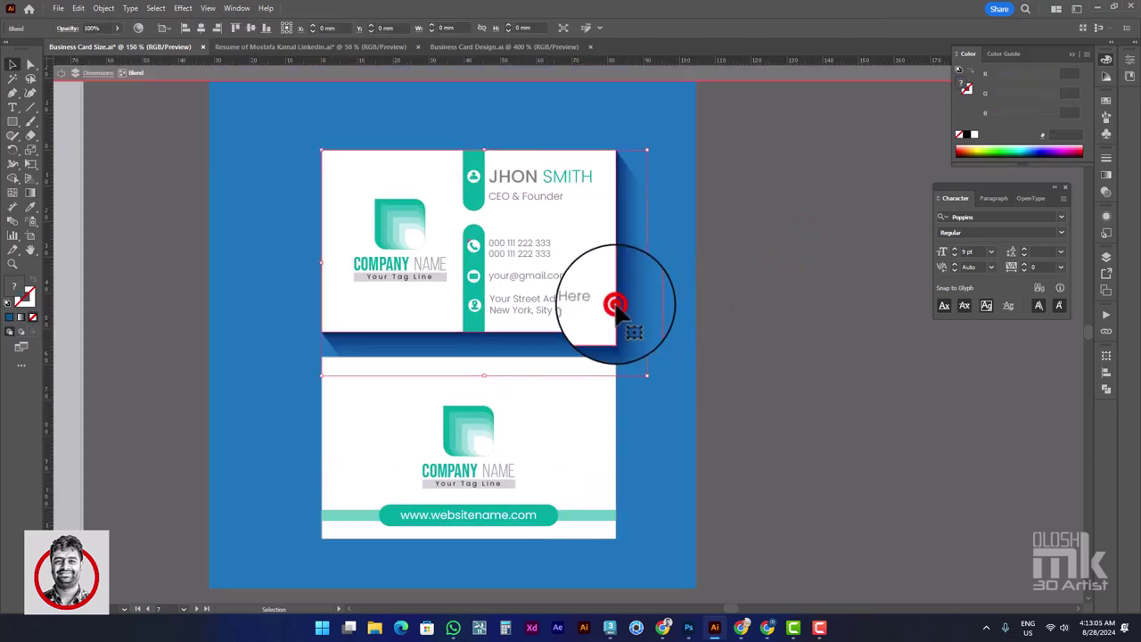
pyautogui.click(9, 278)
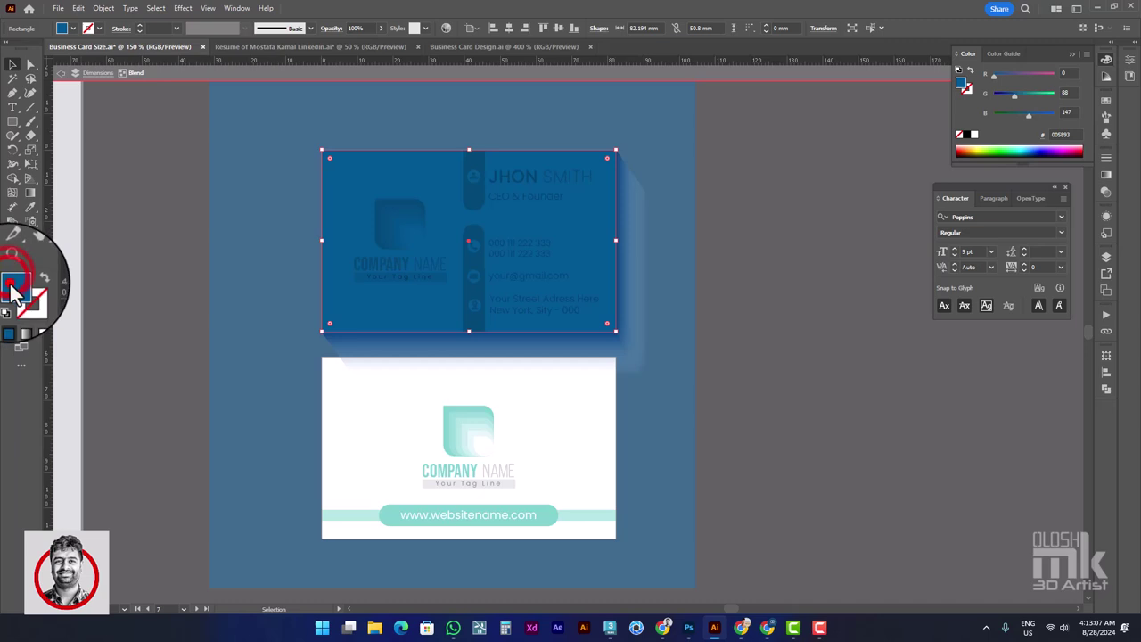
pyautogui.click(383, 256)
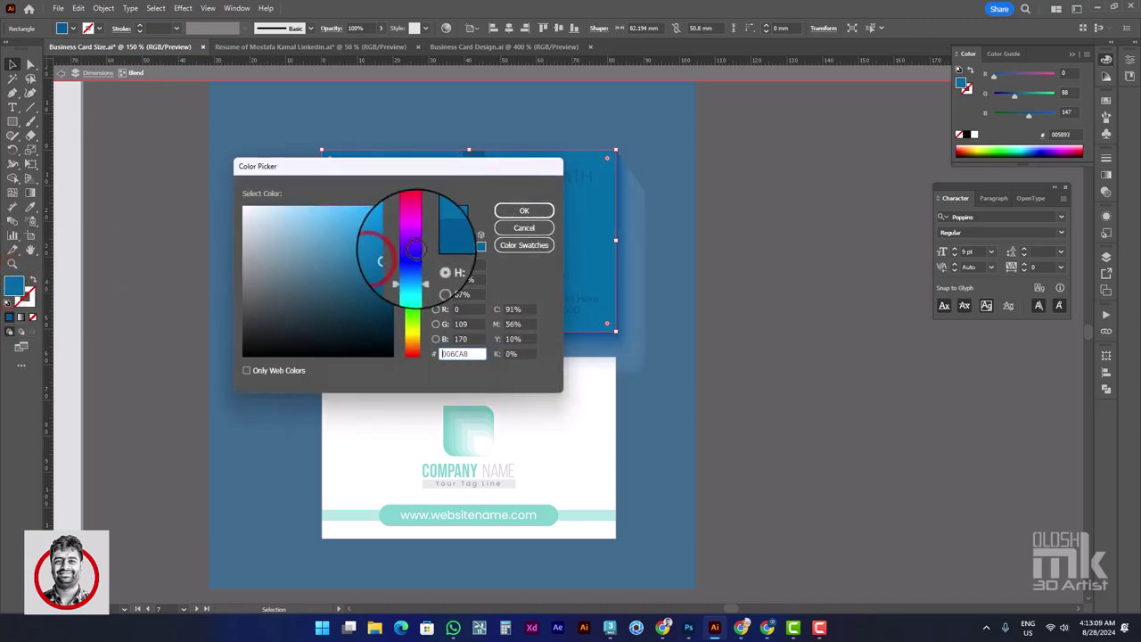
pyautogui.click(524, 211)
pyautogui.doubleClick(862, 231)
pyautogui.scroll(-2, 724, 283)
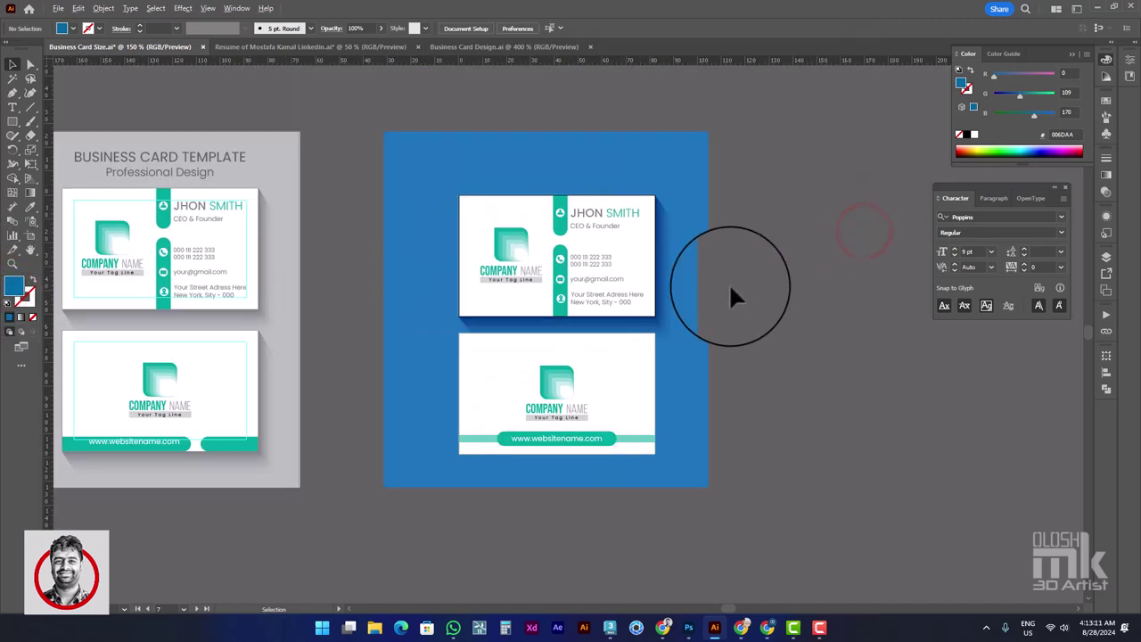
# Duplicate the upper card's shadow blend straight down so that the copy sits behind the lower card
pyautogui.moveTo(814, 306); pyautogui.dragTo(776, 295)
pyautogui.scroll(2, 657, 310)
pyautogui.click(637, 276)
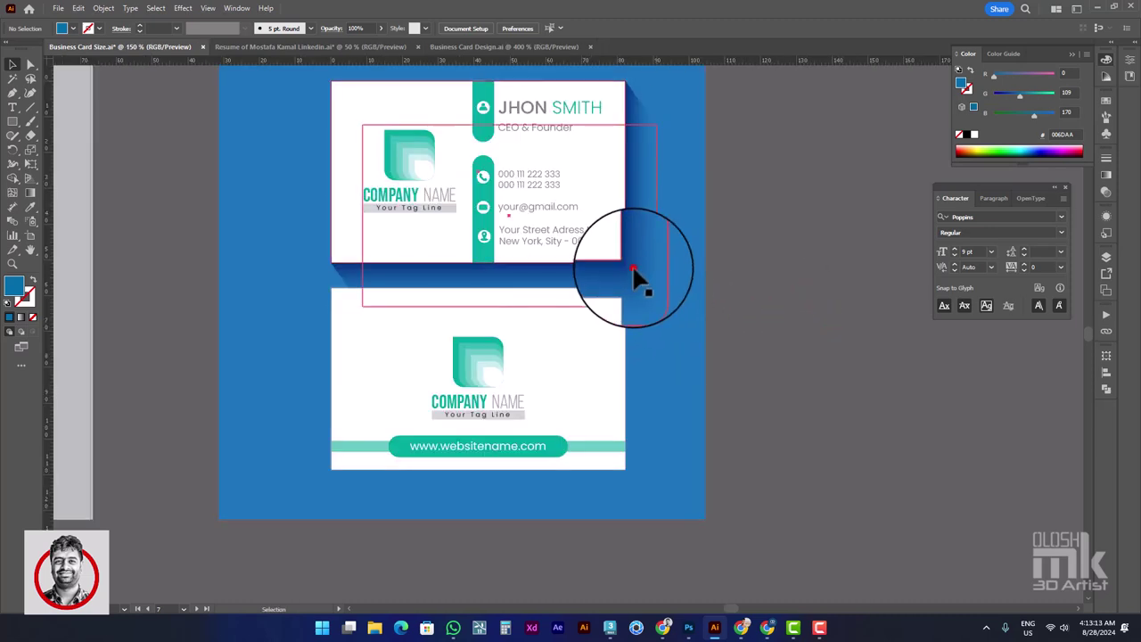
pyautogui.moveTo(642, 245); pyautogui.dragTo(646, 455)
pyautogui.click(851, 404)
pyautogui.scroll(-1, 740, 410)
pyautogui.moveTo(769, 300); pyautogui.dragTo(744, 330)
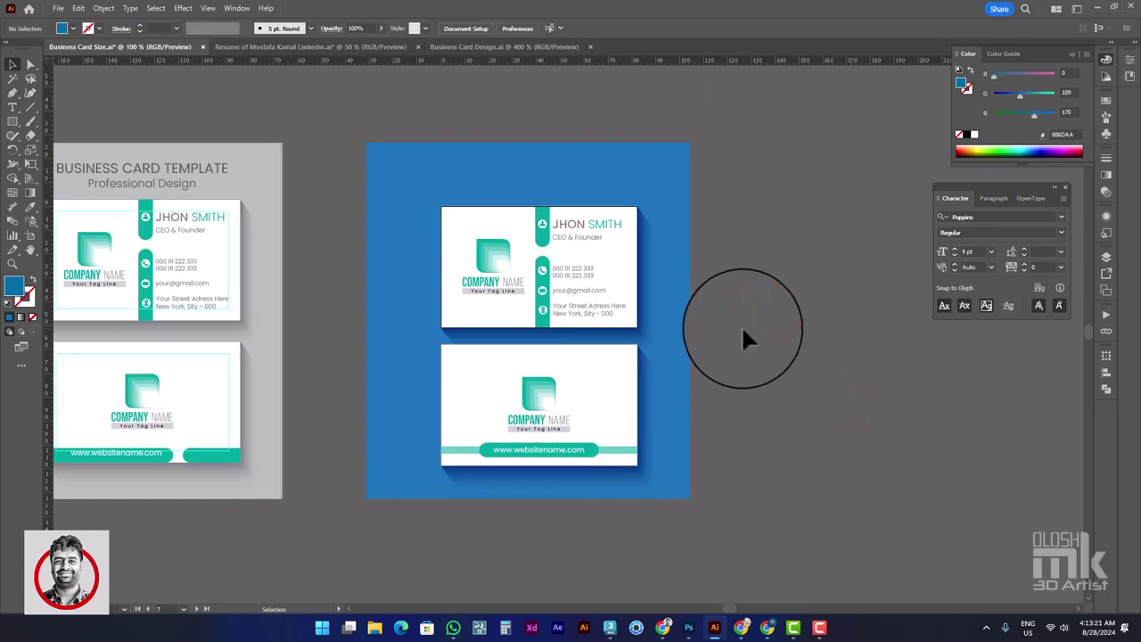
# Copy the "BUSINESS CARD TEMPLATE" and "Professional Design" heading from the gray presentation to above the cards on the blue background and fill it white
pyautogui.moveTo(764, 295); pyautogui.dragTo(829, 321)
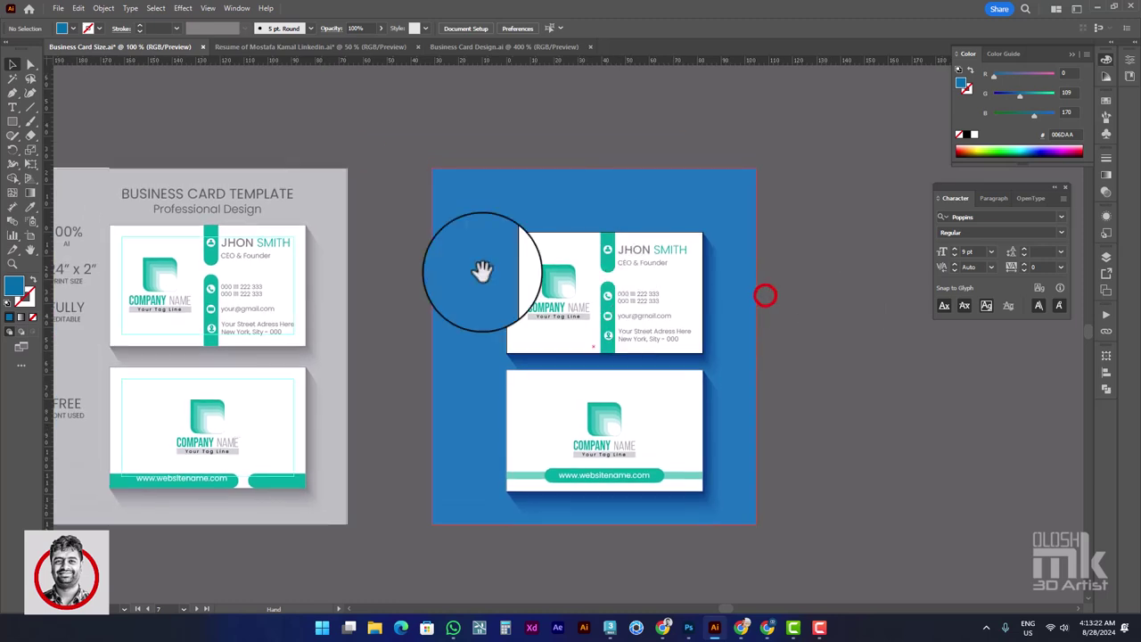
pyautogui.click(257, 198)
pyautogui.moveTo(257, 197); pyautogui.dragTo(646, 179)
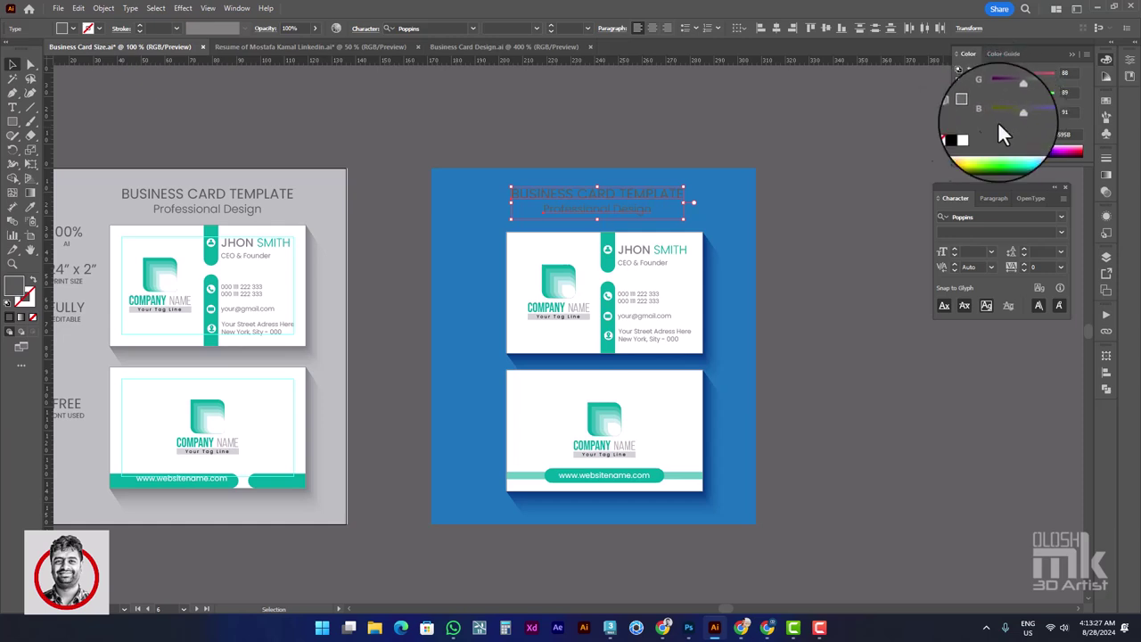
pyautogui.click(973, 134)
pyautogui.click(852, 181)
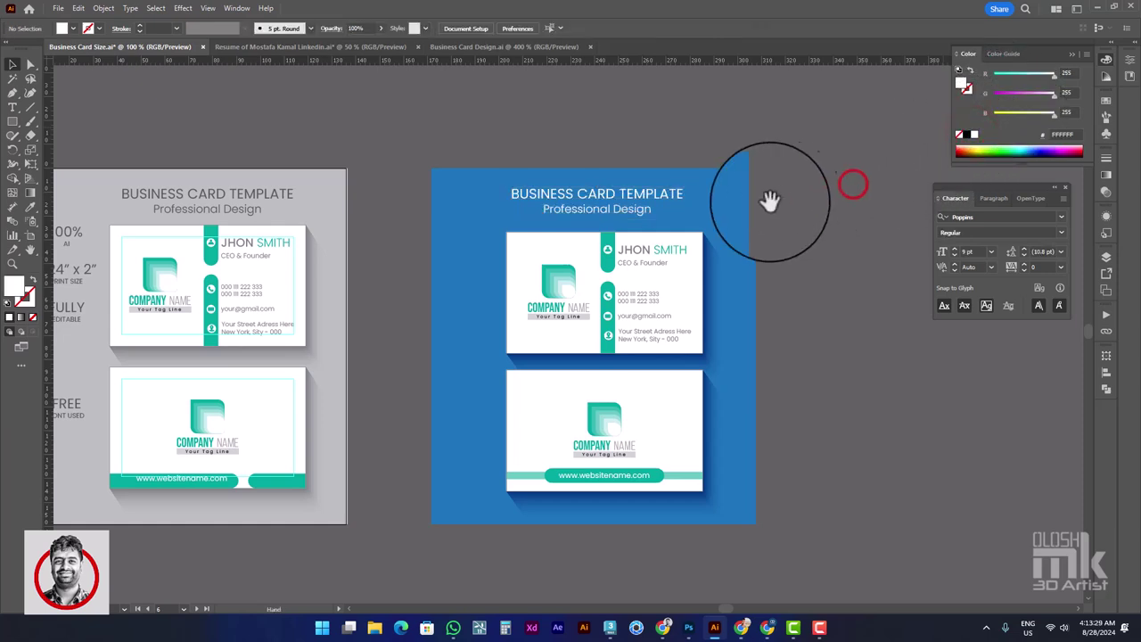
pyautogui.moveTo(775, 202); pyautogui.dragTo(828, 183)
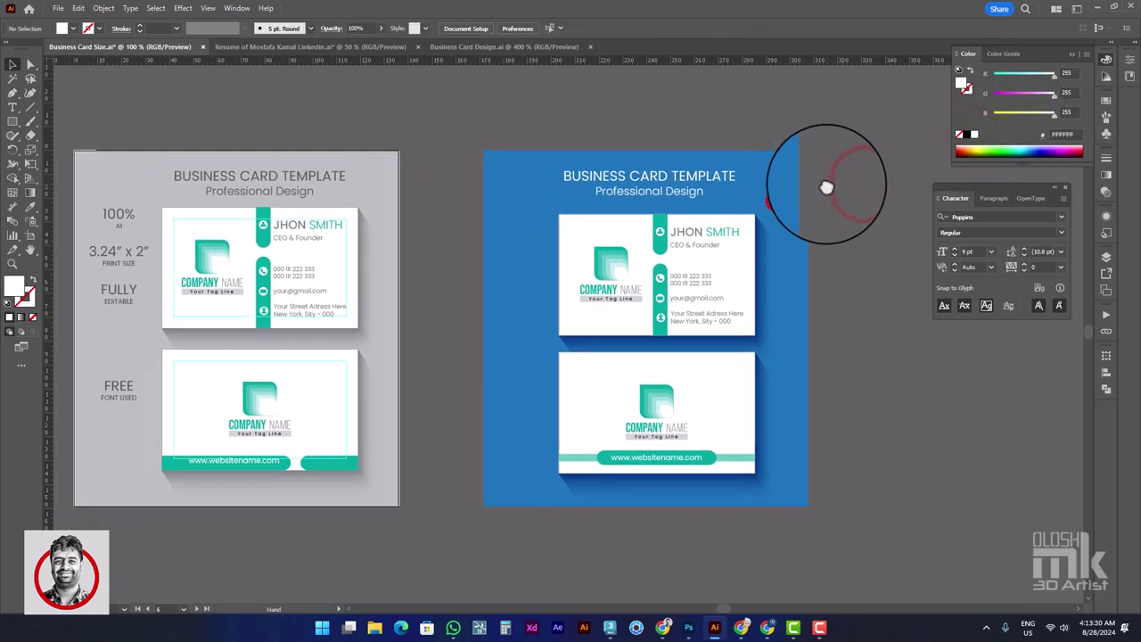
# Copy the 100% AI, print size, fully editable and free font labels from the gray presentation to the blue background and fill them white
pyautogui.click(118, 216)
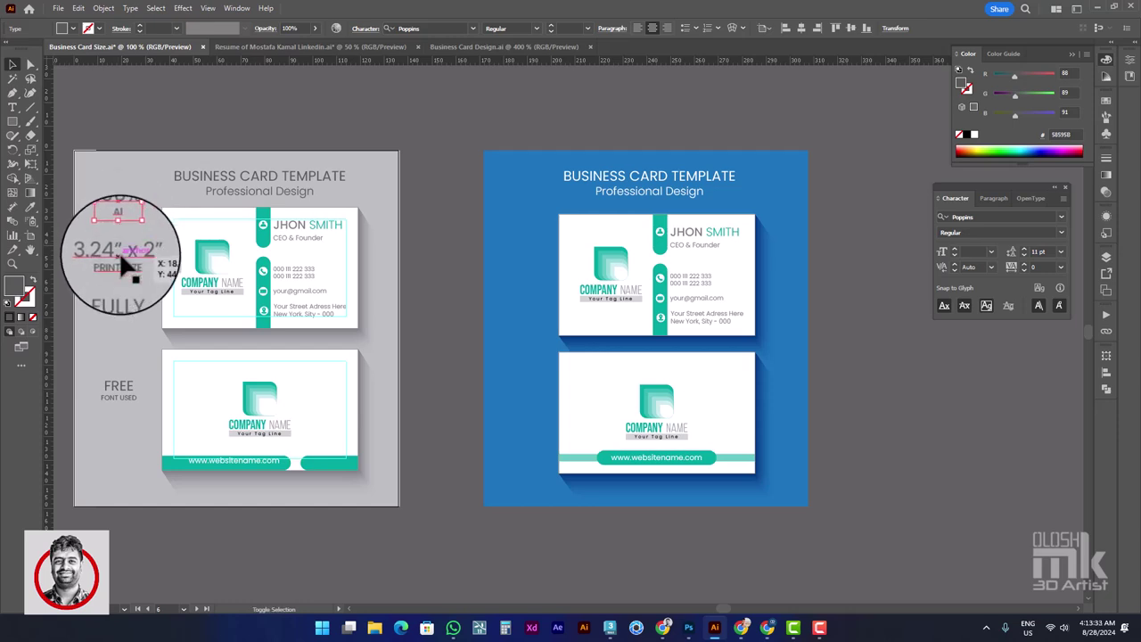
pyautogui.keyDown('shift'); pyautogui.click(118, 250); pyautogui.keyUp('shift')
pyautogui.keyDown('shift'); pyautogui.click(124, 288); pyautogui.keyUp('shift')
pyautogui.keyDown('shift'); pyautogui.click(126, 383); pyautogui.keyUp('shift')
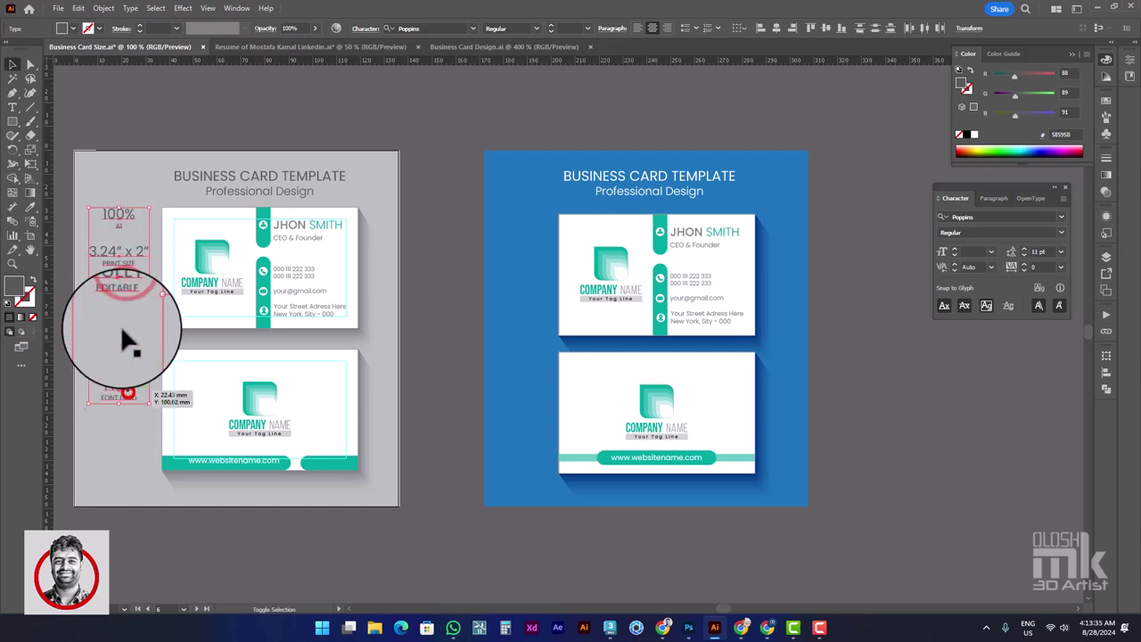
pyautogui.moveTo(127, 253); pyautogui.dragTo(528, 253)
pyautogui.click(974, 136)
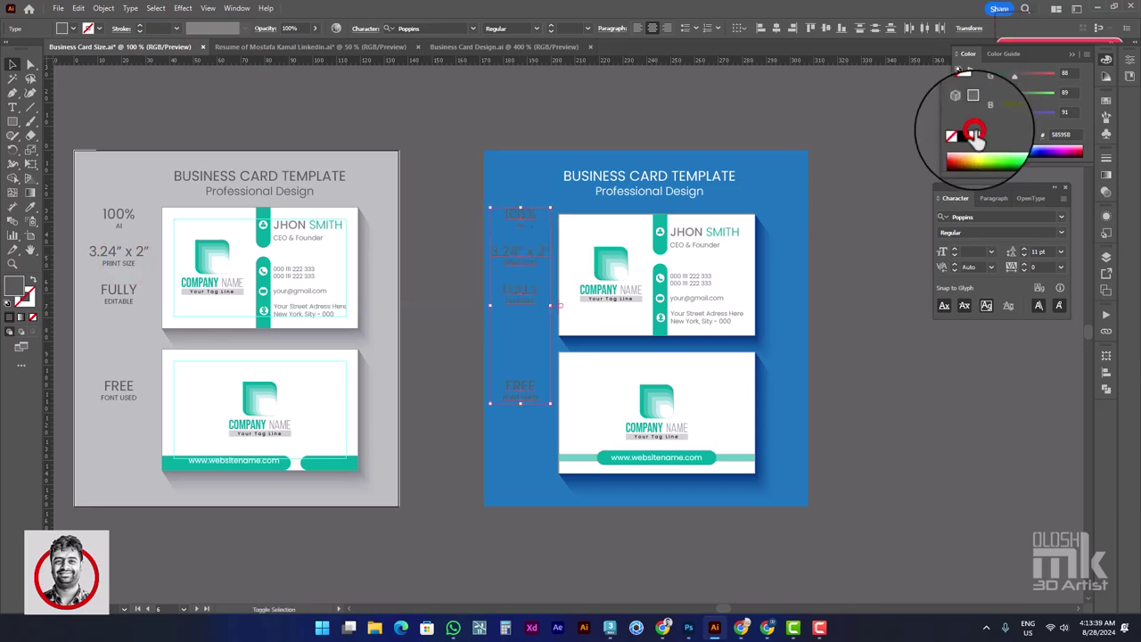
pyautogui.click(850, 181)
pyautogui.scroll(1, 534, 233)
# Move the white label texts beside the cards on the blue background together slightly downward
pyautogui.moveTo(699, 233); pyautogui.dragTo(632, 221)
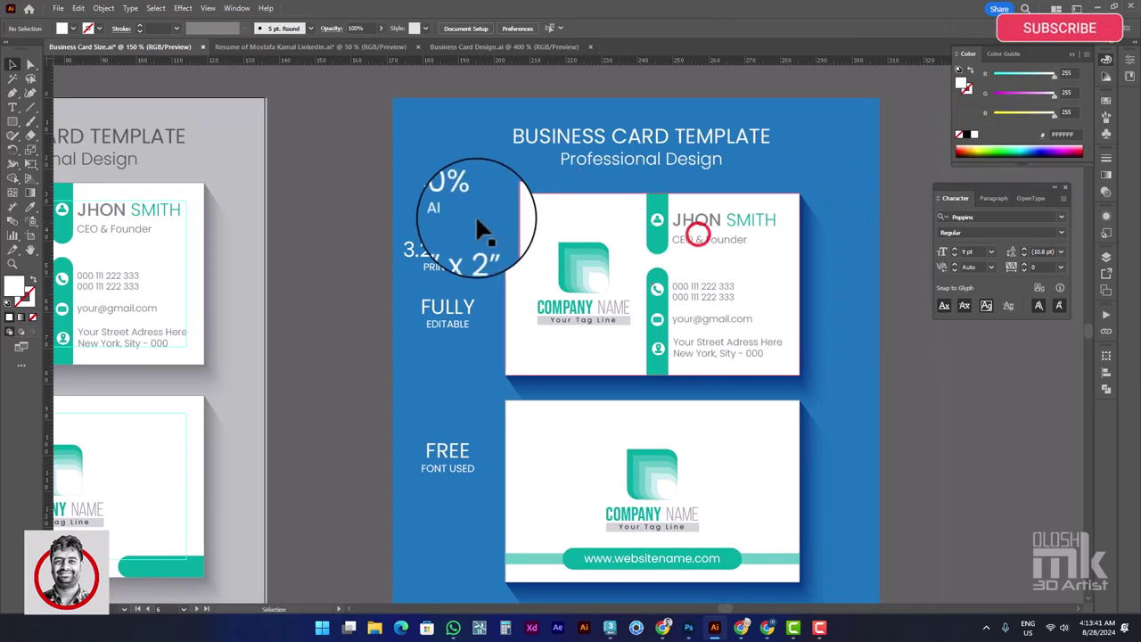
pyautogui.moveTo(731, 282); pyautogui.dragTo(691, 227)
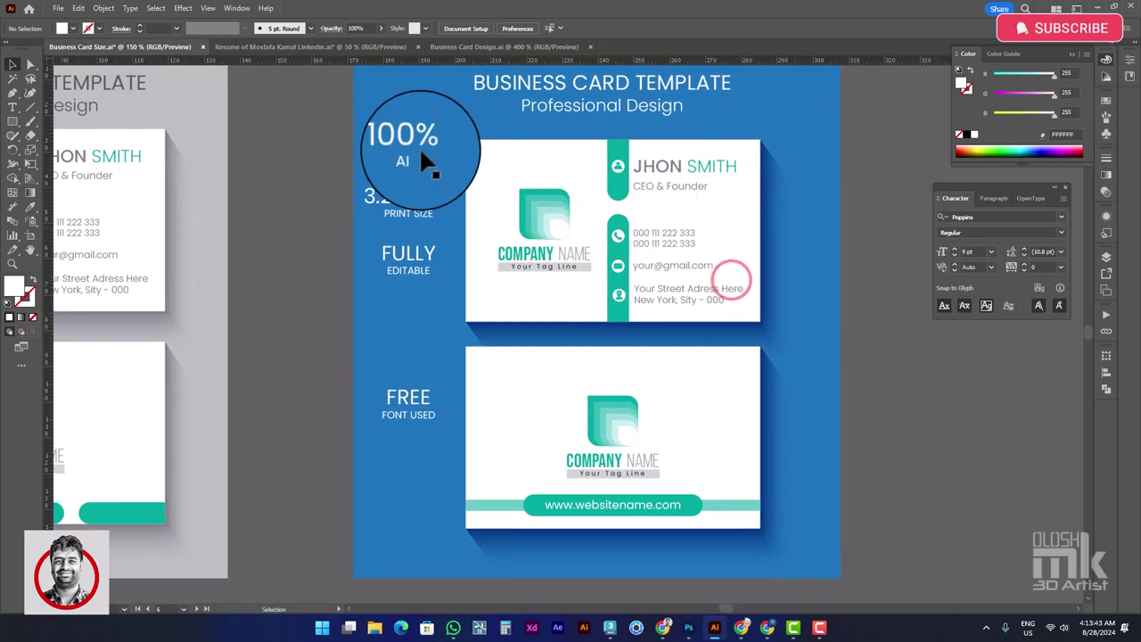
pyautogui.click(414, 141)
pyautogui.keyDown('shift'); pyautogui.click(413, 196); pyautogui.keyUp('shift')
pyautogui.keyDown('shift'); pyautogui.click(423, 266); pyautogui.keyUp('shift')
pyautogui.keyDown('shift'); pyautogui.click(426, 271); pyautogui.keyUp('shift')
pyautogui.keyDown('shift'); pyautogui.click(415, 403); pyautogui.keyUp('shift')
pyautogui.moveTo(412, 210)
pyautogui.mouseDown()
pyautogui.moveTo(405, 230)
pyautogui.moveTo(400, 221)
pyautogui.mouseUp()
pyautogui.click(881, 264)
pyautogui.moveTo(927, 299); pyautogui.dragTo(833, 331)
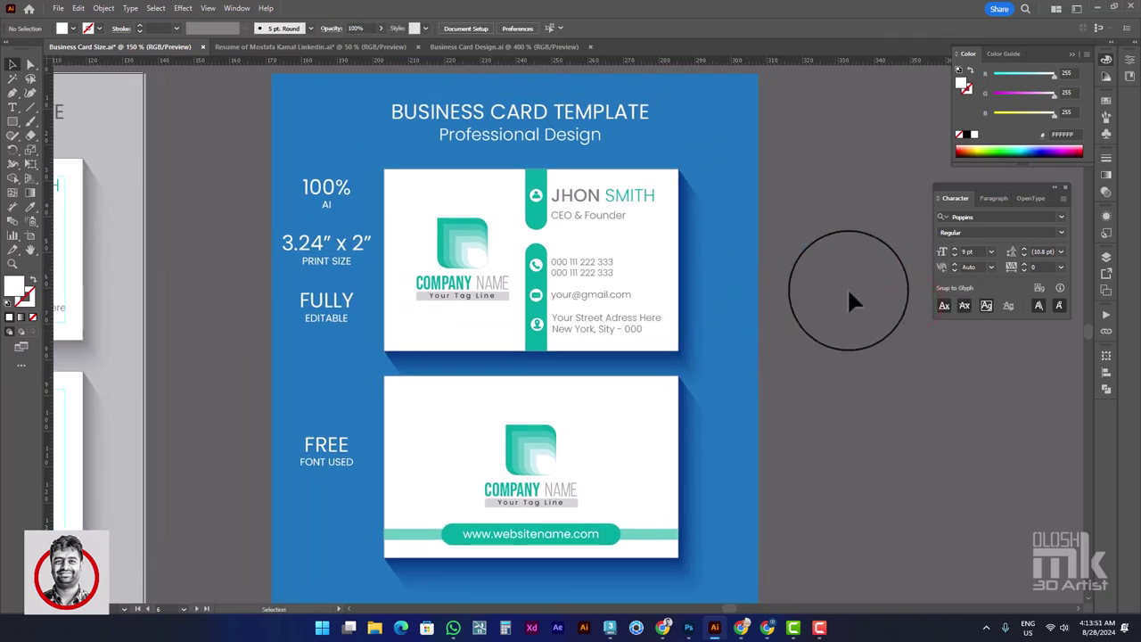
pyautogui.moveTo(896, 306); pyautogui.dragTo(878, 297)
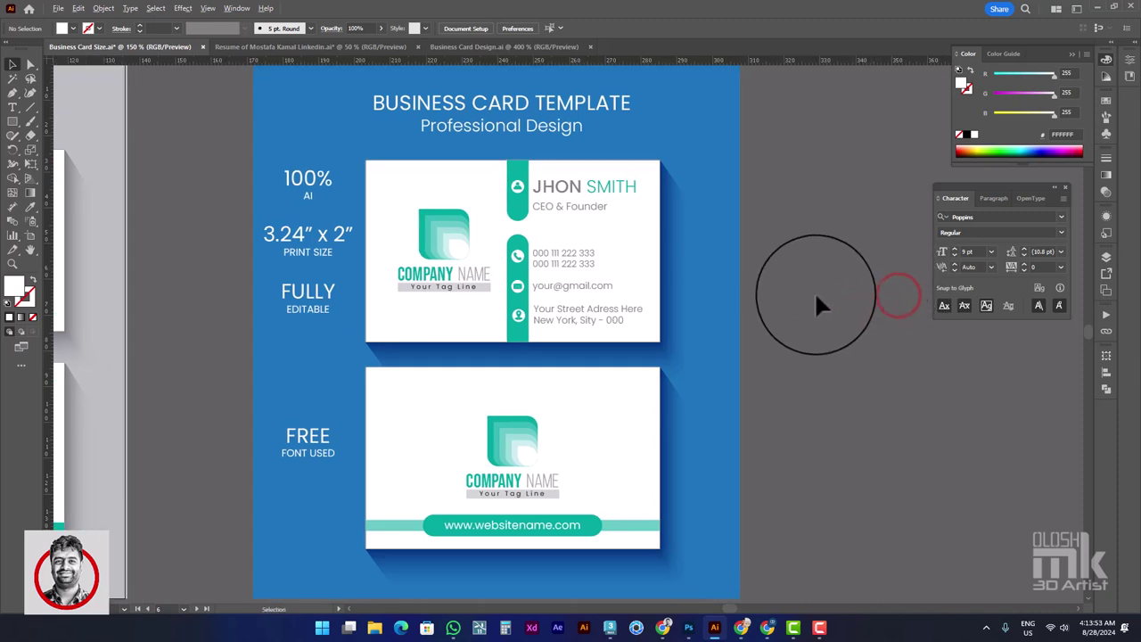
pyautogui.scroll(-1, 819, 284)
pyautogui.scroll(-1, 819, 283)
pyautogui.moveTo(851, 260); pyautogui.dragTo(754, 288)
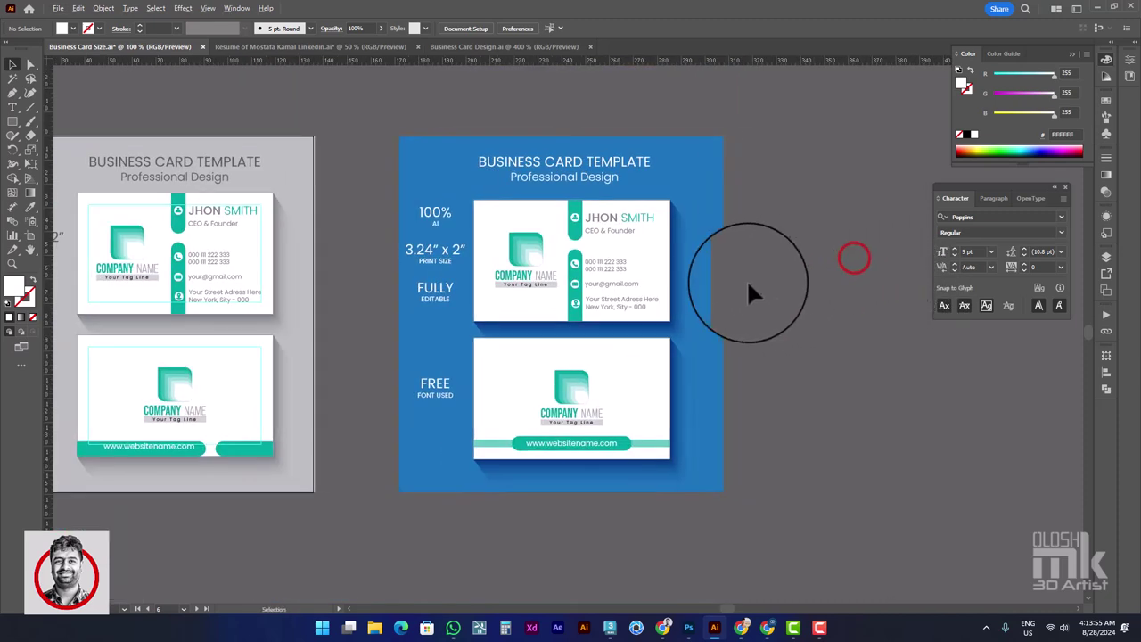